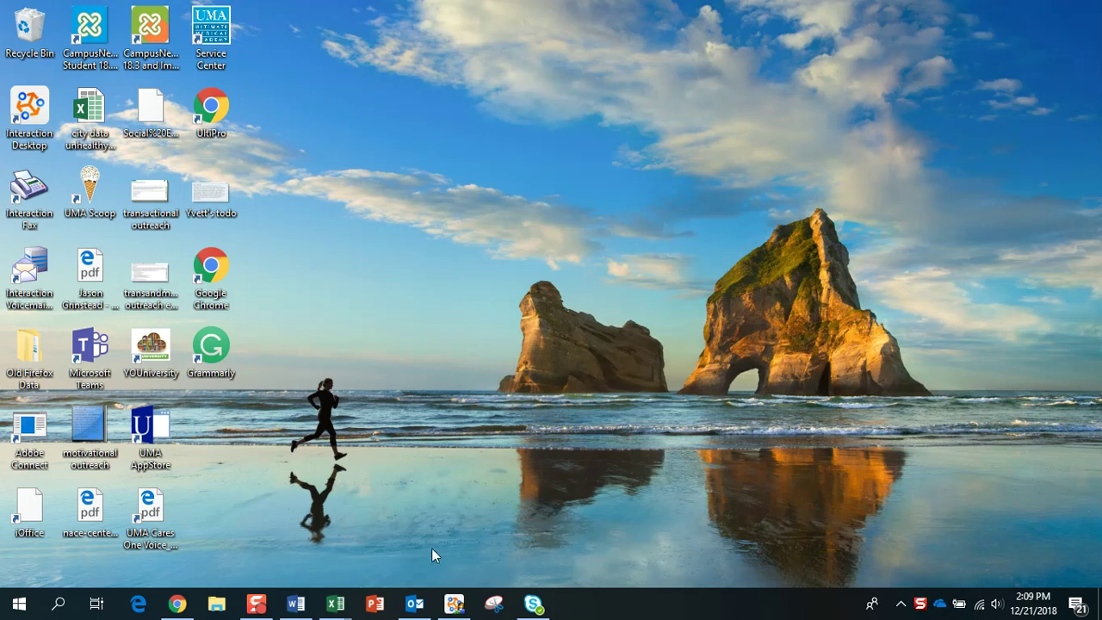
# Create a blank presentation in PowerPoint and enlarge its window to fill most of the desktop.
pyautogui.click(374, 604)
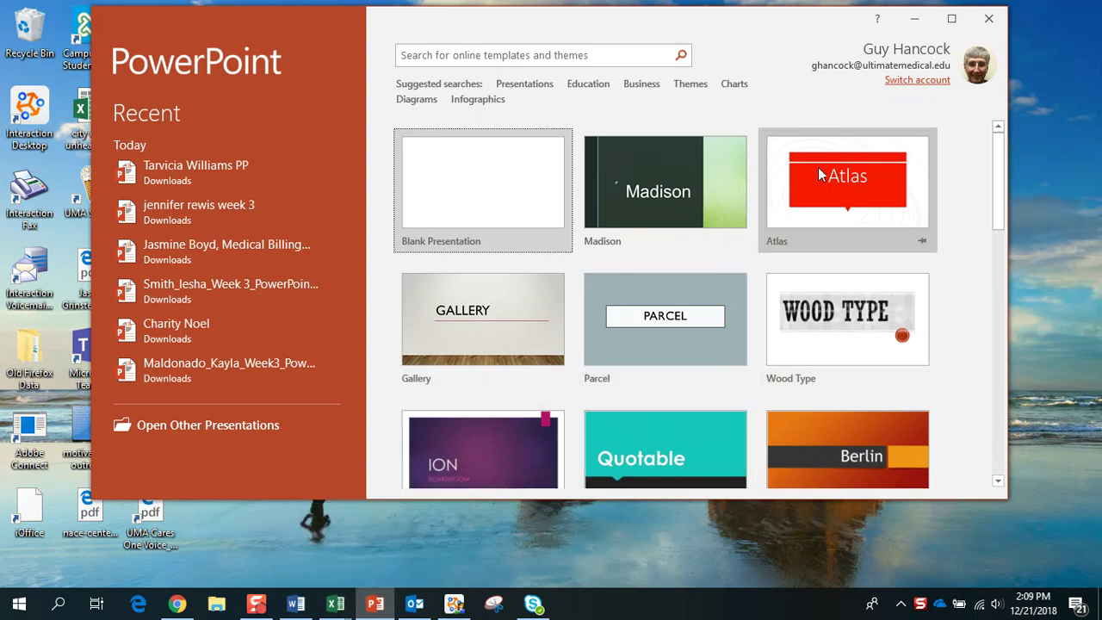
pyautogui.click(442, 188)
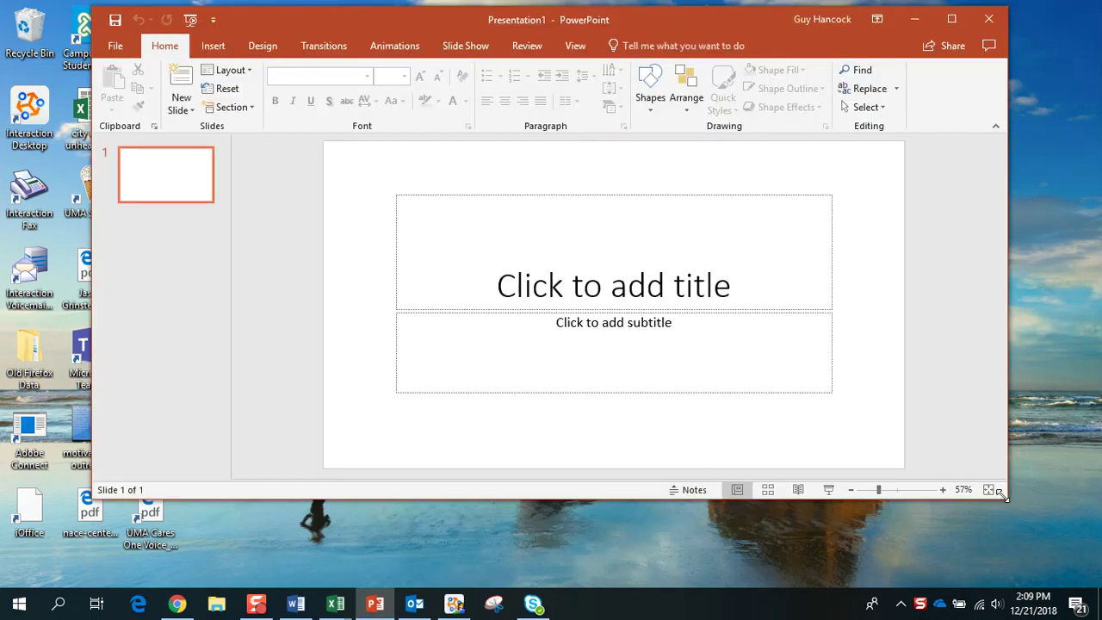
pyautogui.moveTo(1001, 493); pyautogui.dragTo(1058, 565)
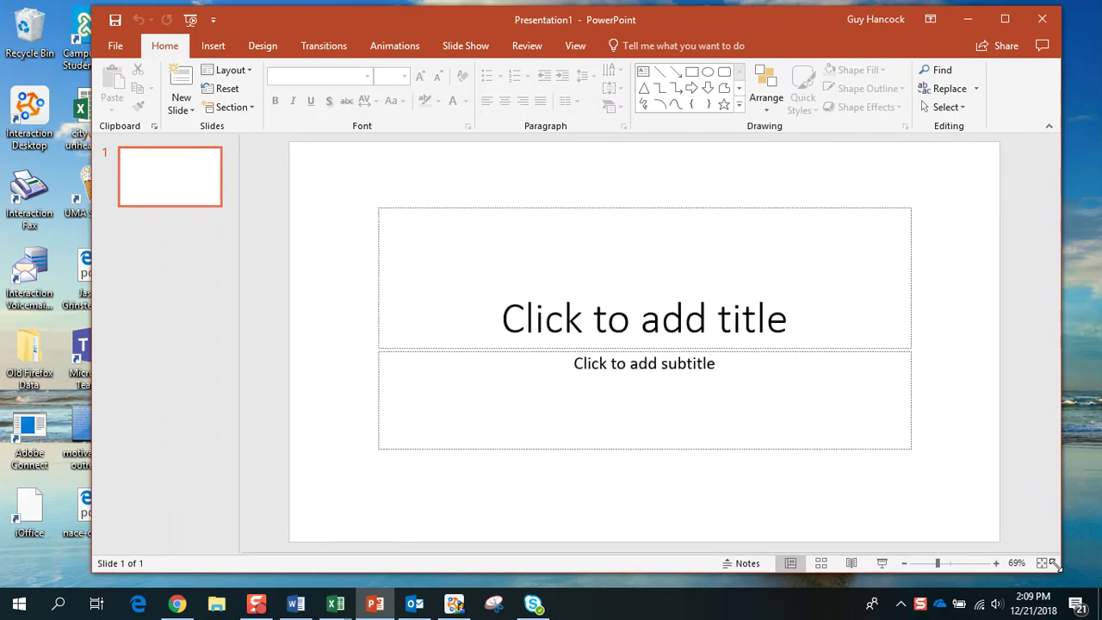
pyautogui.moveTo(327, 21); pyautogui.dragTo(271, 18)
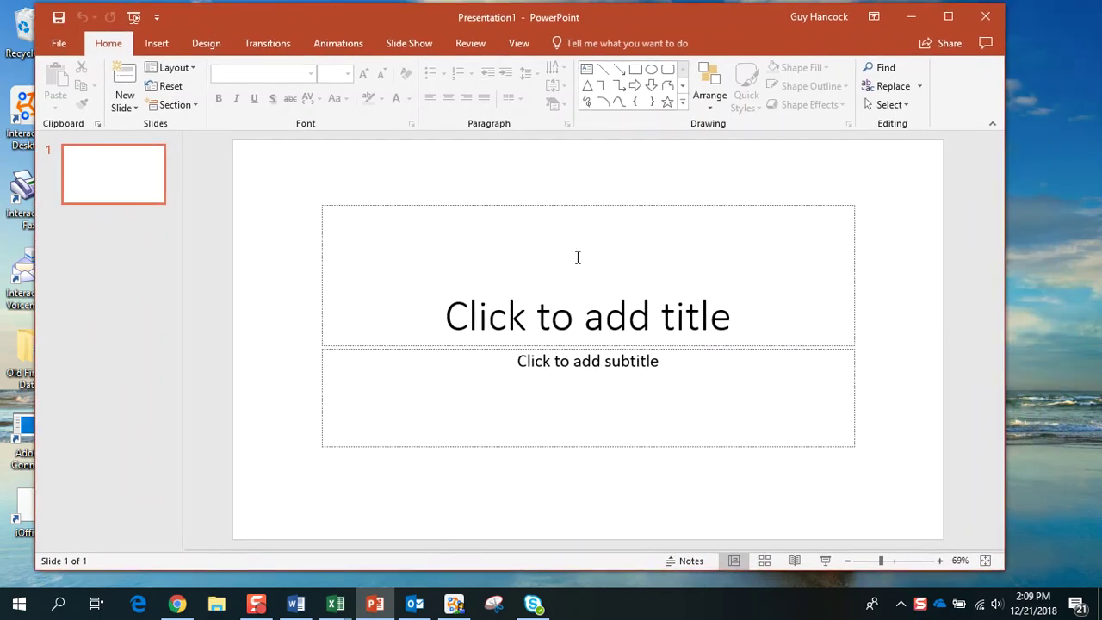
pyautogui.moveTo(1003, 569); pyautogui.dragTo(1091, 567)
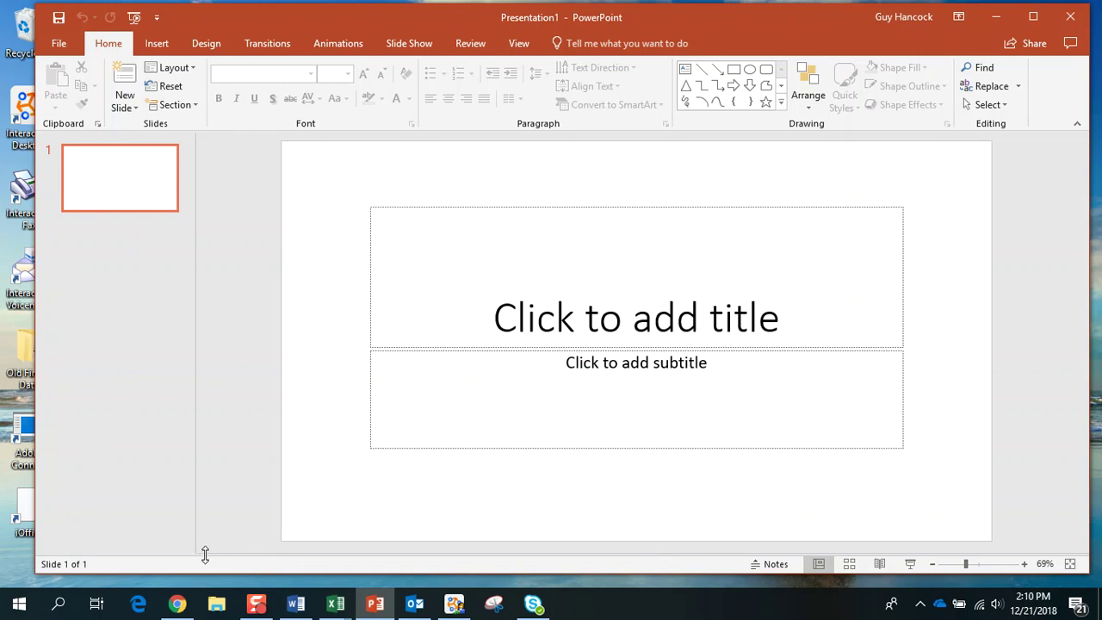
# Show the speaker notes area beneath the slide and make it slightly taller.
pyautogui.moveTo(205, 555)
pyautogui.mouseDown()
pyautogui.moveTo(209, 519)
pyautogui.moveTo(189, 566)
pyautogui.mouseUp()
pyautogui.click(770, 564)
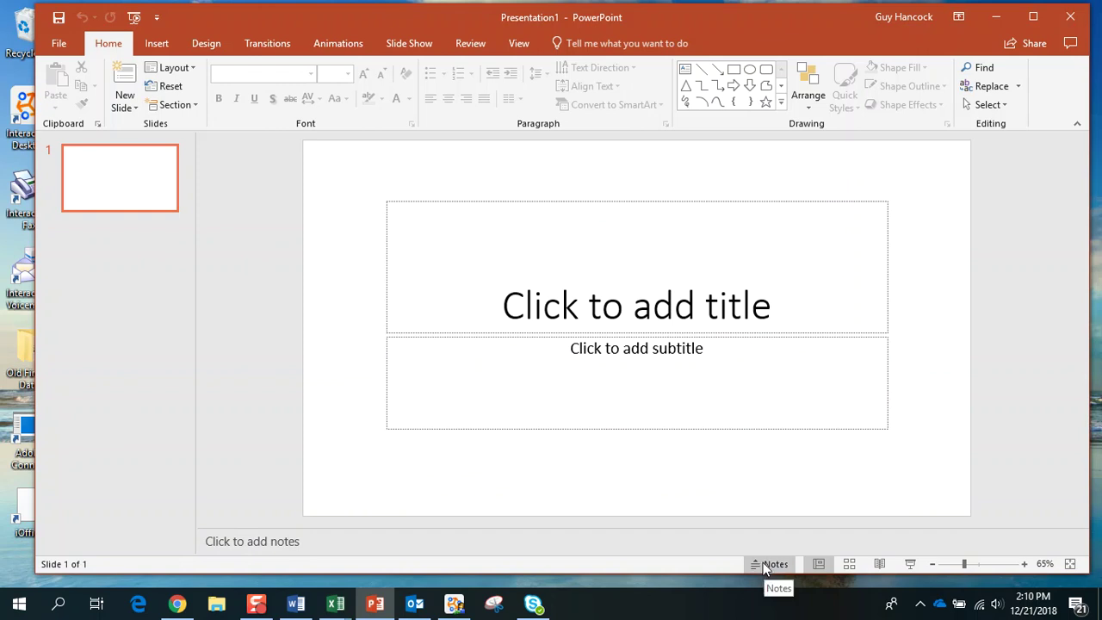
pyautogui.moveTo(557, 531); pyautogui.dragTo(557, 514)
pyautogui.click(377, 532)
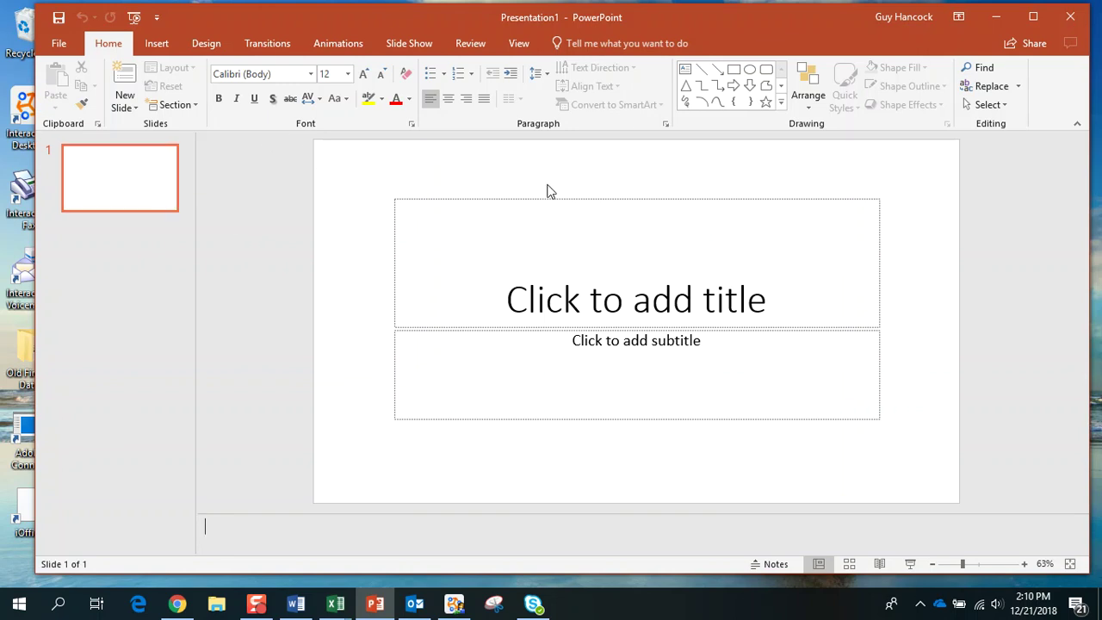
# Enter "Health & Human Services" as the slide title and "CI 2000" as the subtitle.
pyautogui.click(638, 302)
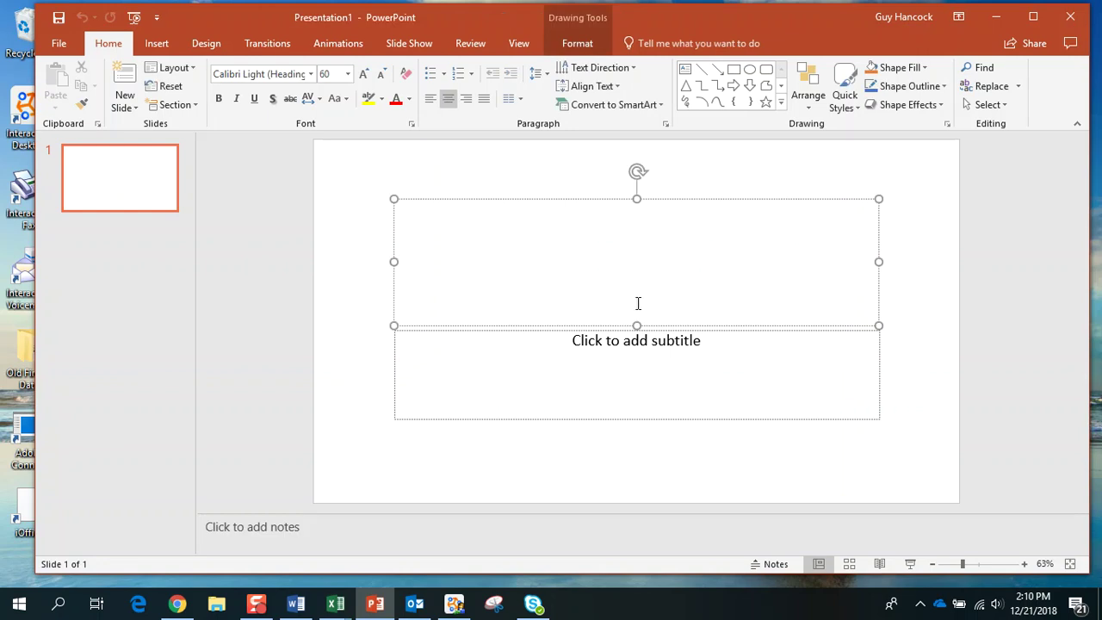
pyautogui.write('Health ')
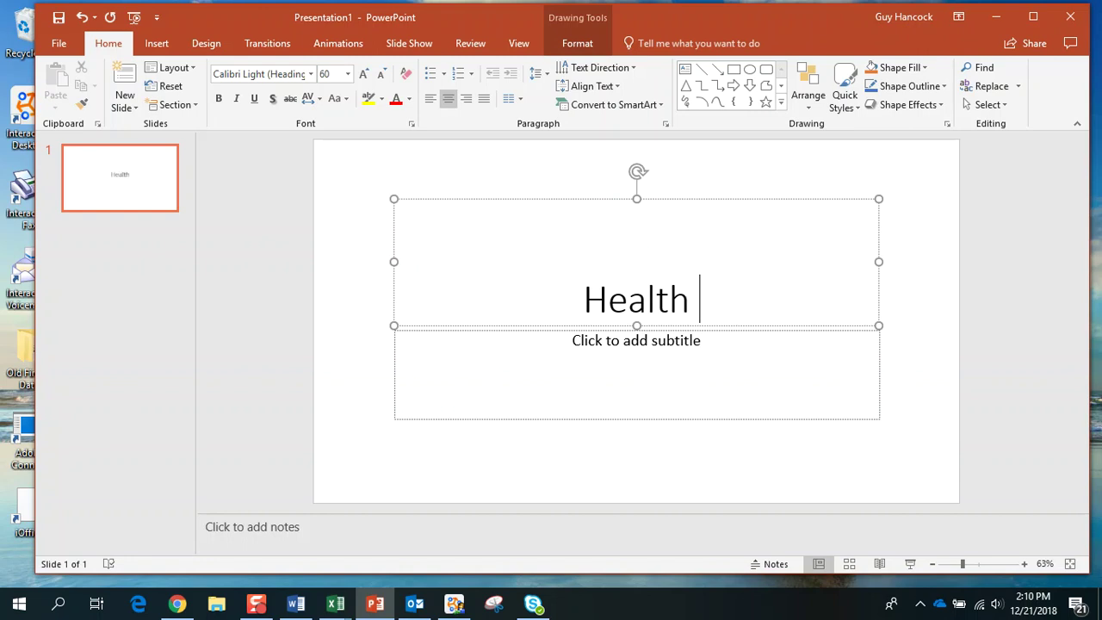
pyautogui.write('& Human')
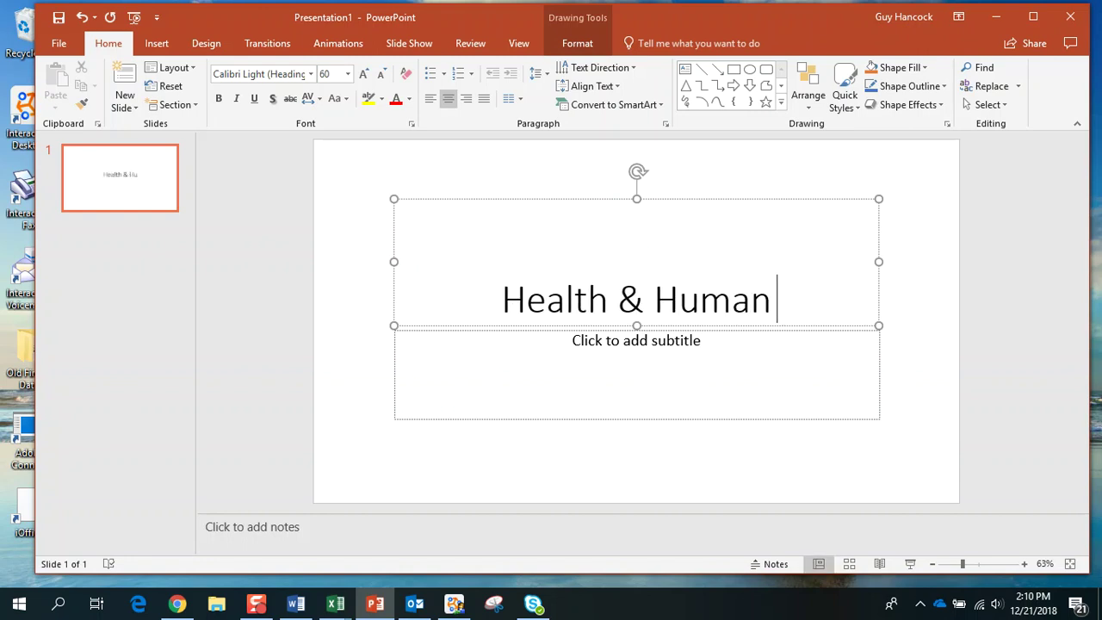
pyautogui.write(' Ser')
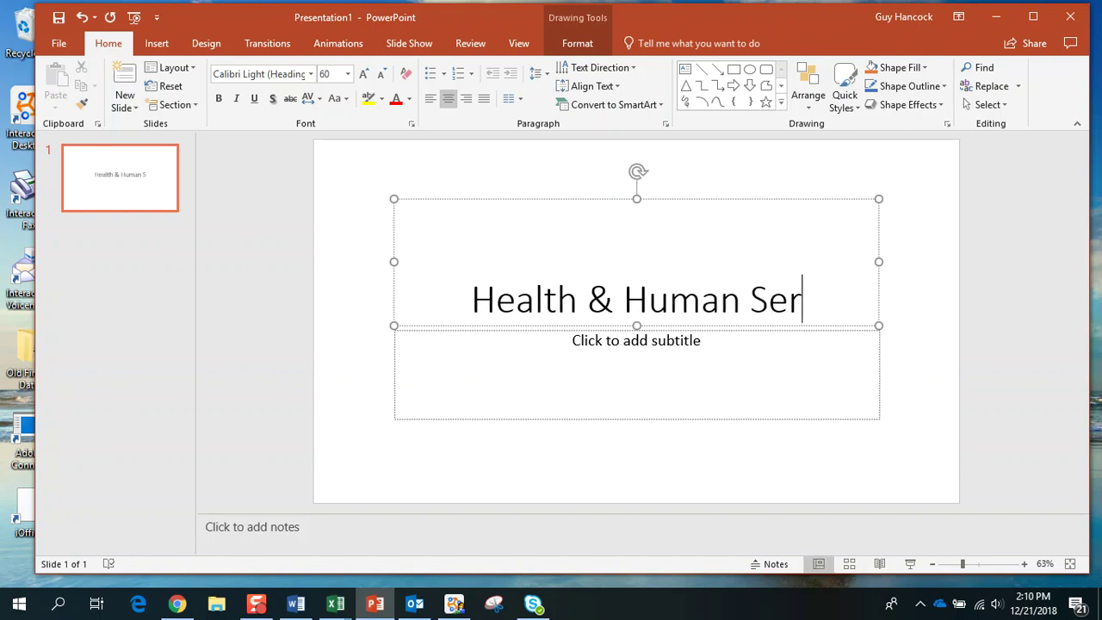
pyautogui.write('vices')
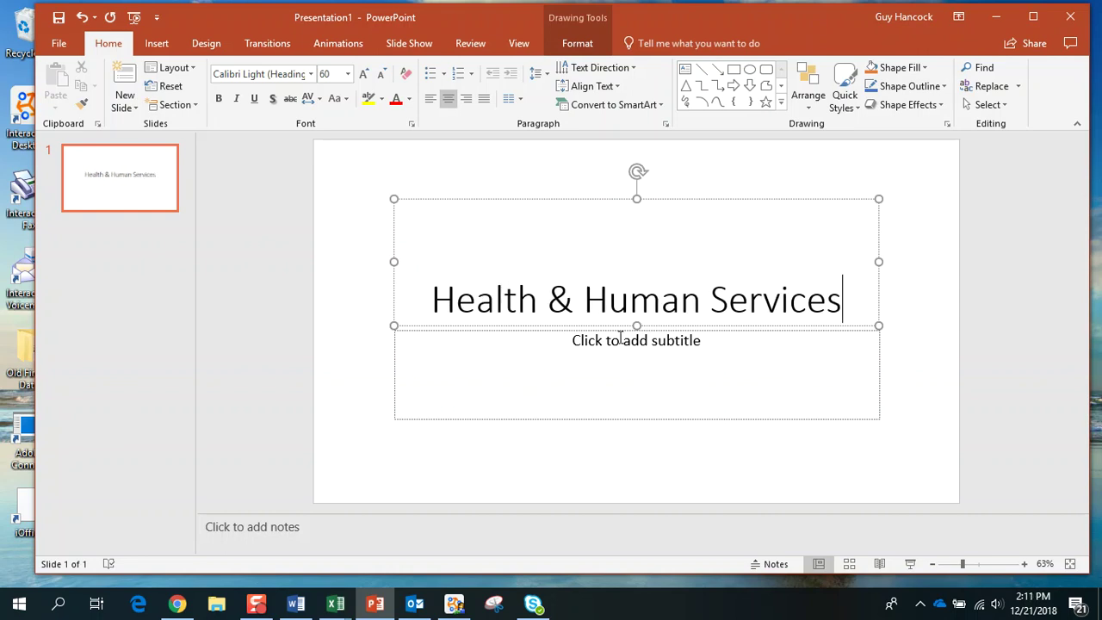
pyautogui.click(620, 342)
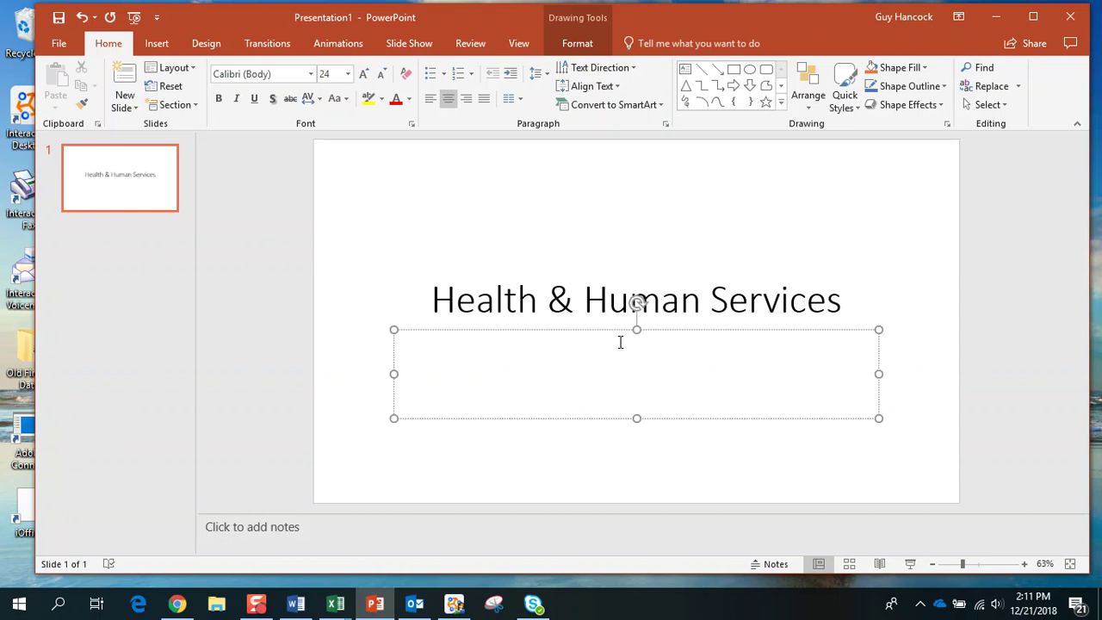
pyautogui.write('cI 2000')
# Set the title text's font to Baskerville Old Face and its colour to a darker theme blue.
pyautogui.moveTo(434, 300); pyautogui.dragTo(844, 306)
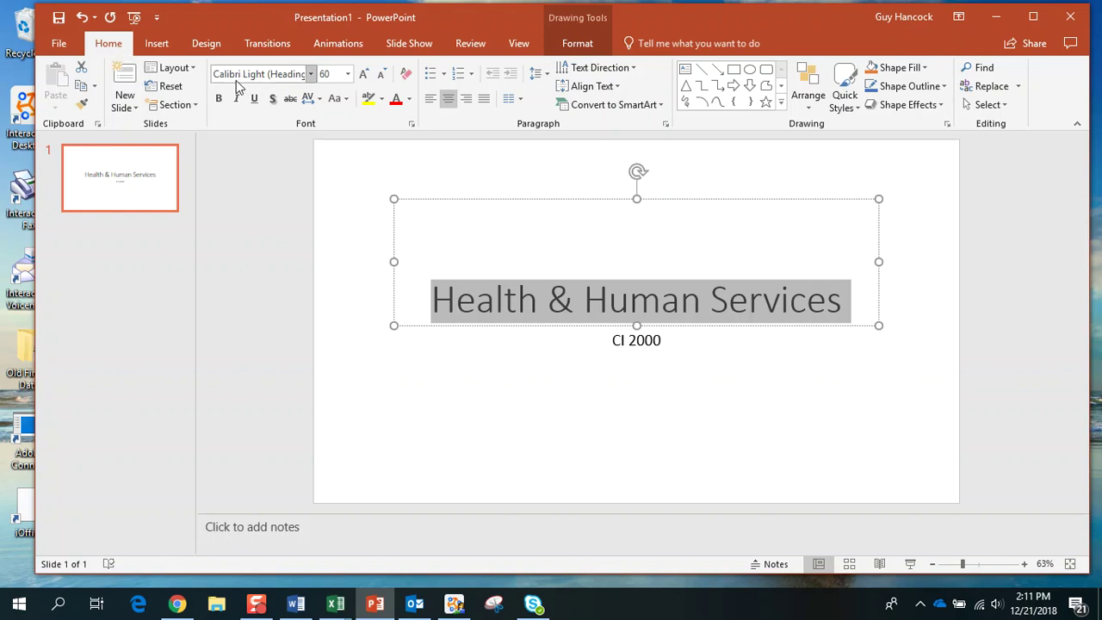
pyautogui.click(310, 75)
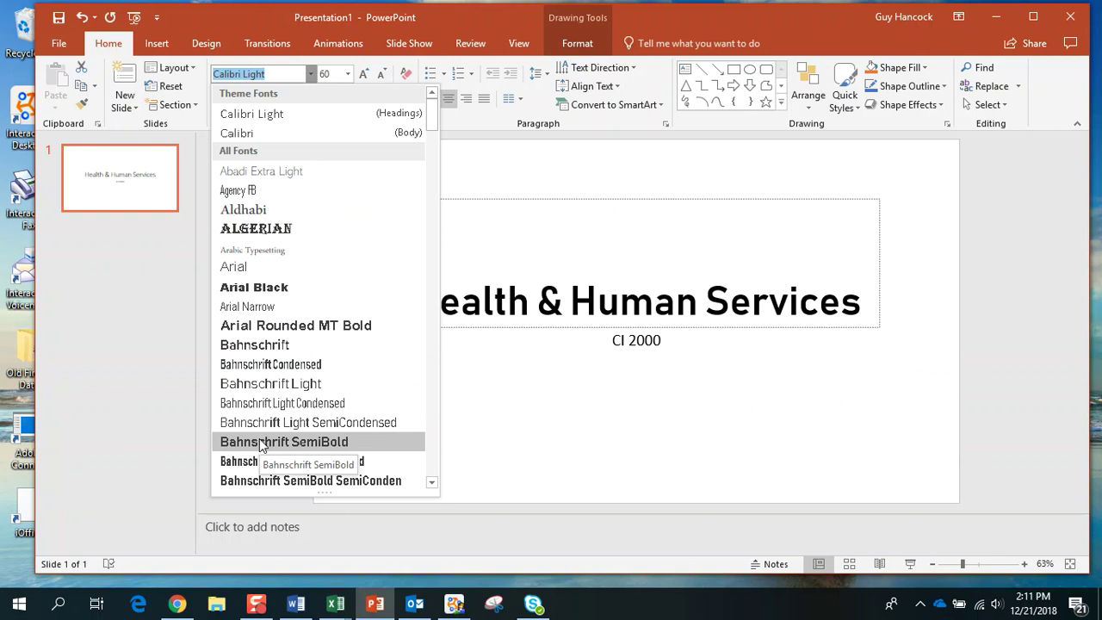
pyautogui.scroll(-2, 262, 444)
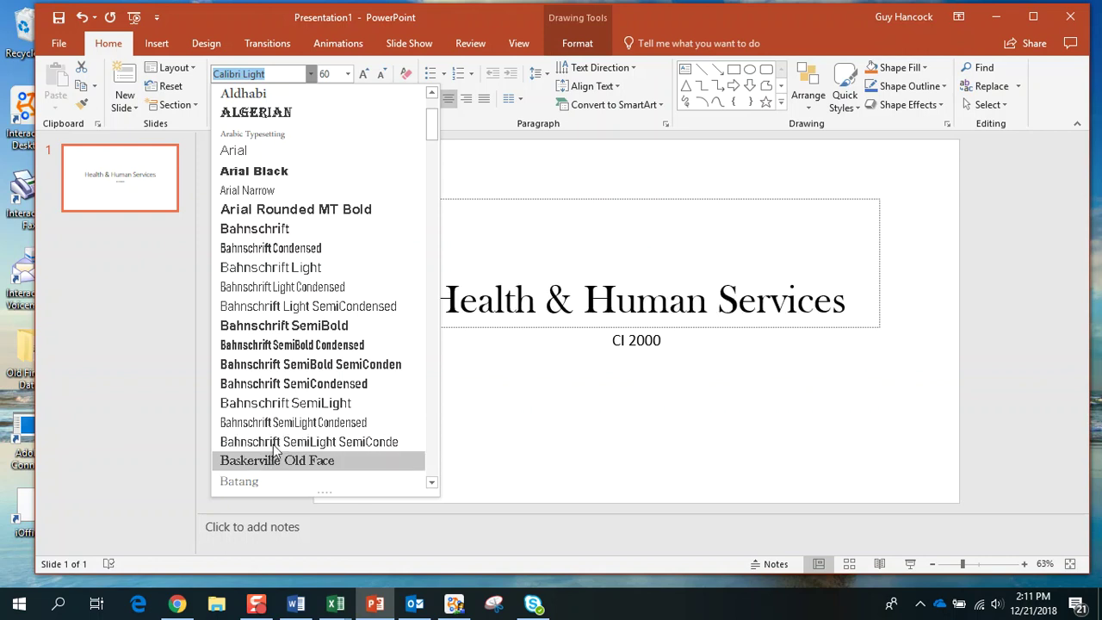
pyautogui.click(276, 459)
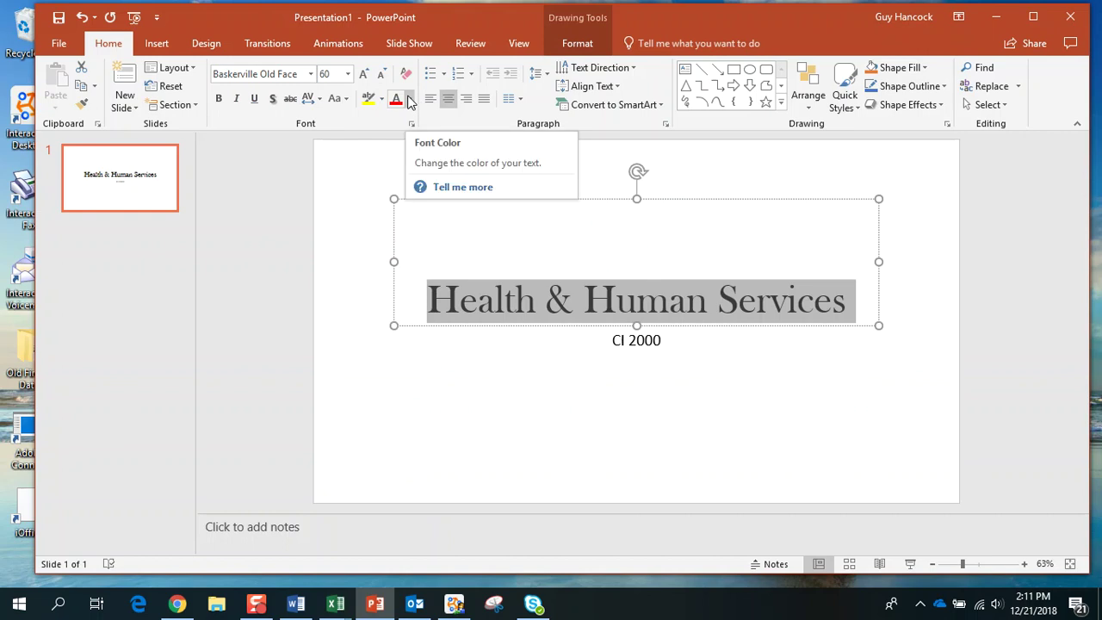
pyautogui.click(410, 102)
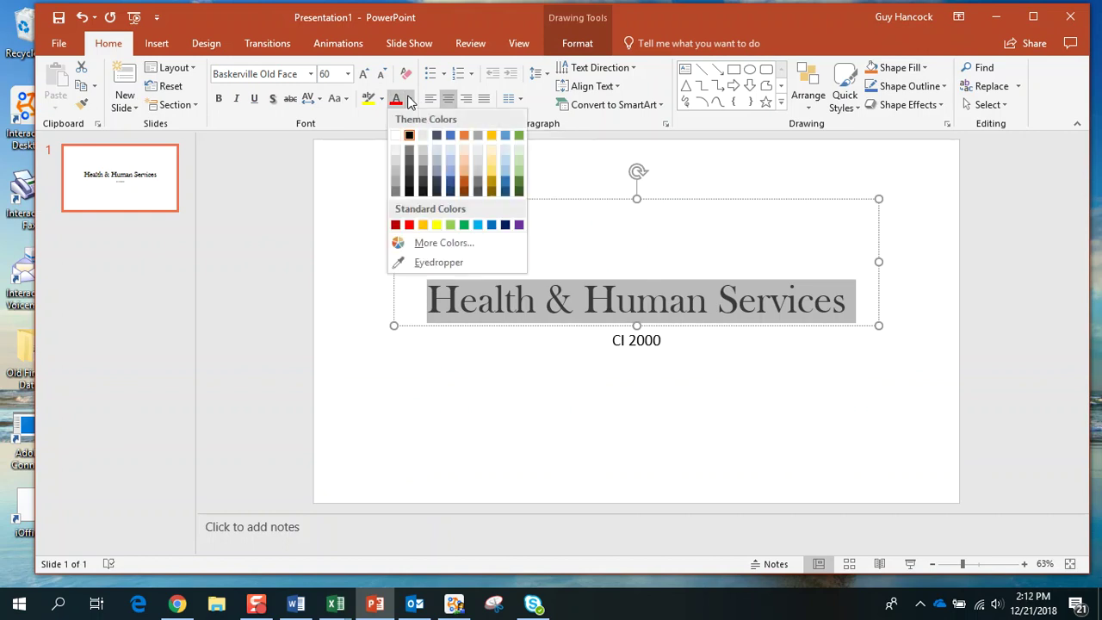
pyautogui.click(450, 181)
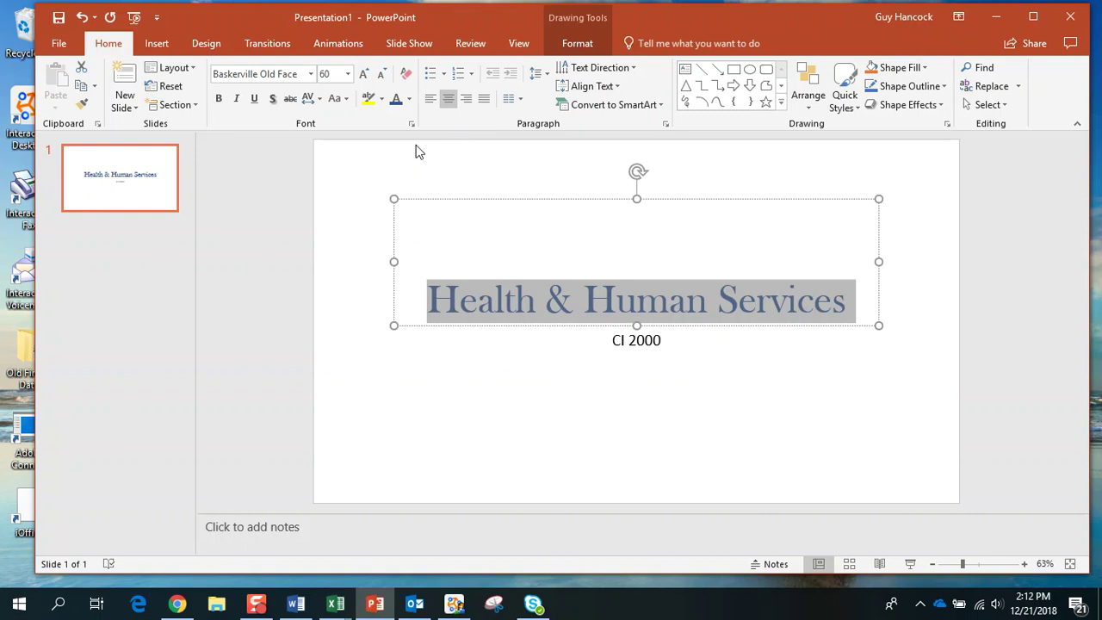
# Increase the title text's font size to 66.
pyautogui.click(349, 74)
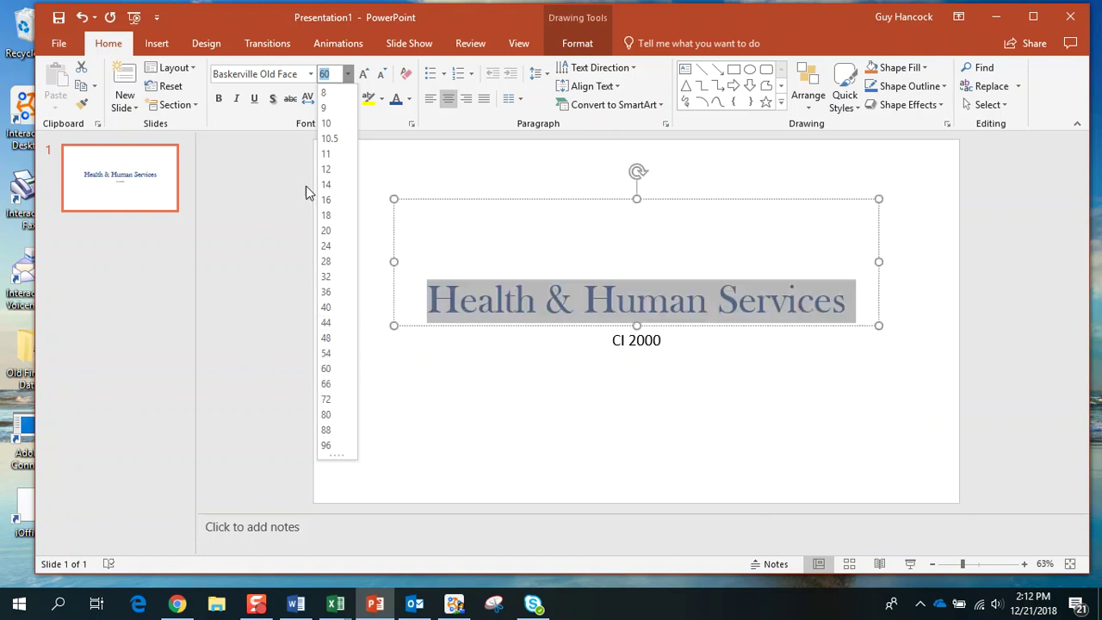
pyautogui.click(367, 75)
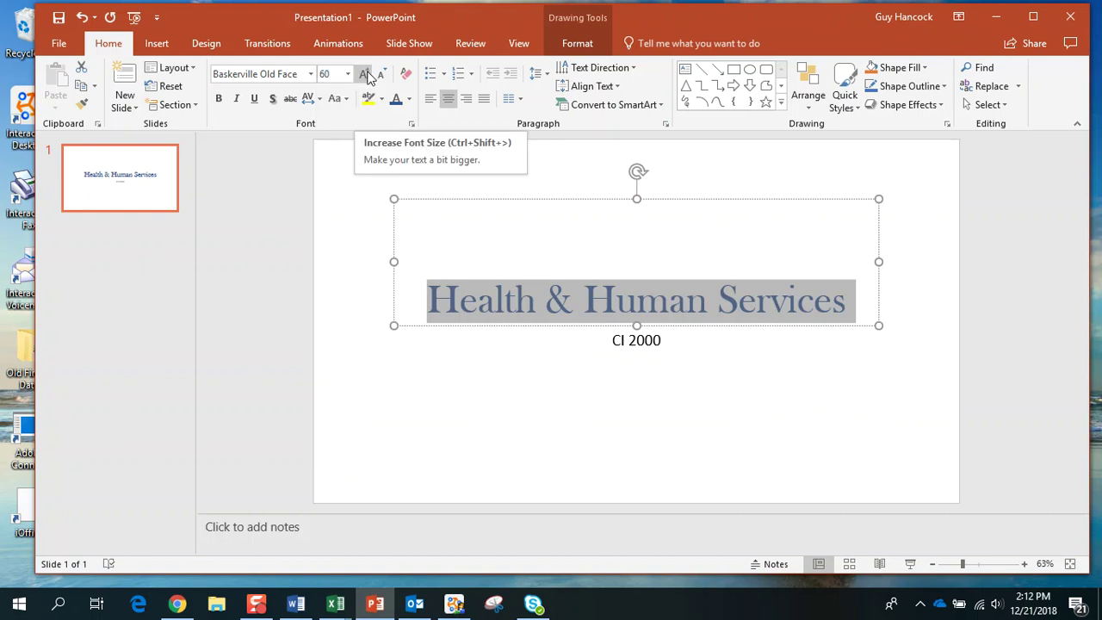
pyautogui.click(366, 74)
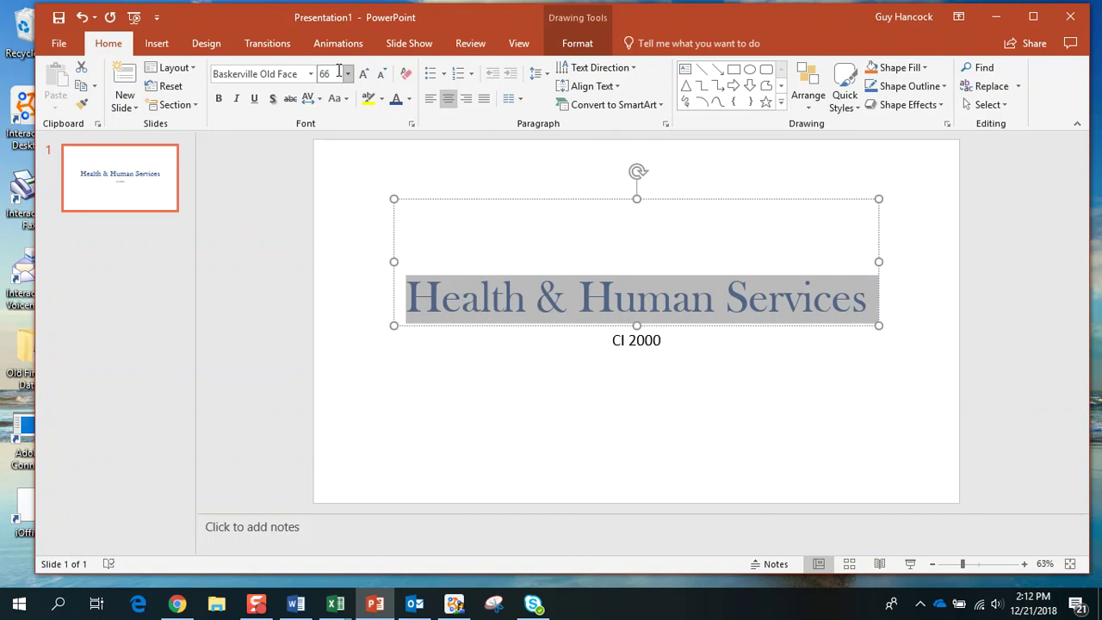
pyautogui.click(348, 74)
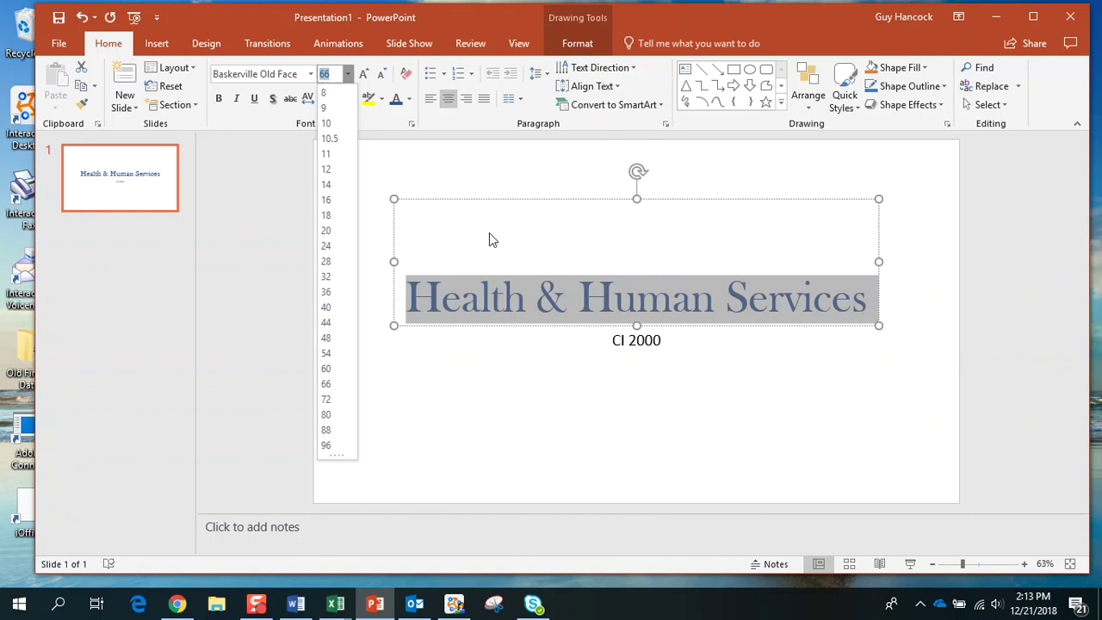
pyautogui.click(549, 367)
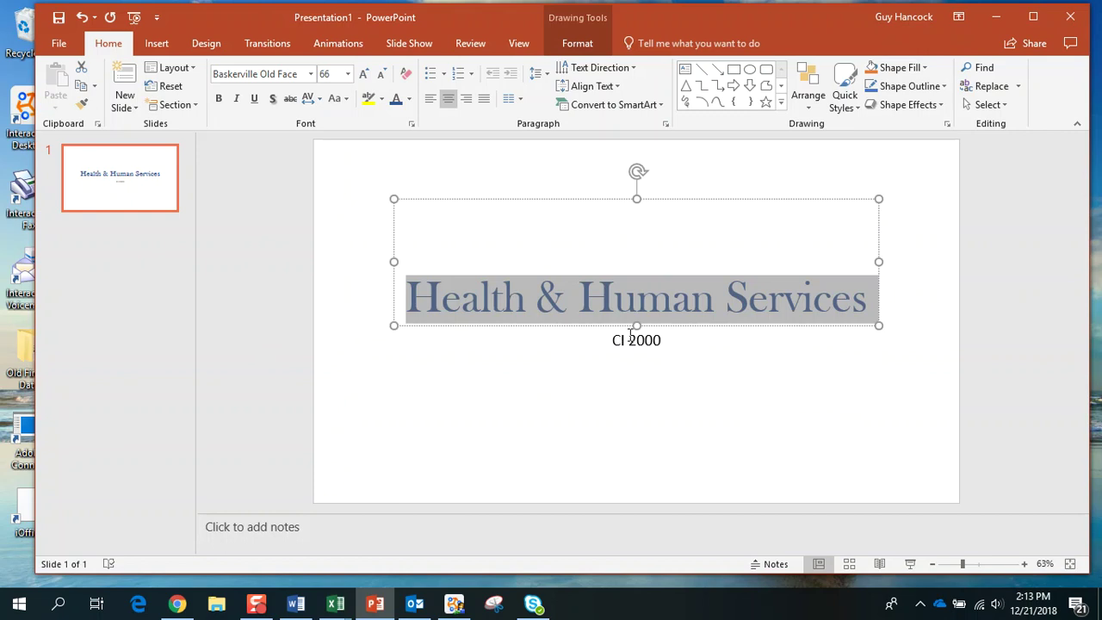
# Make the subtitle "CI 2000" bold and increase its font size to 60.
pyautogui.moveTo(582, 343); pyautogui.dragTo(677, 335)
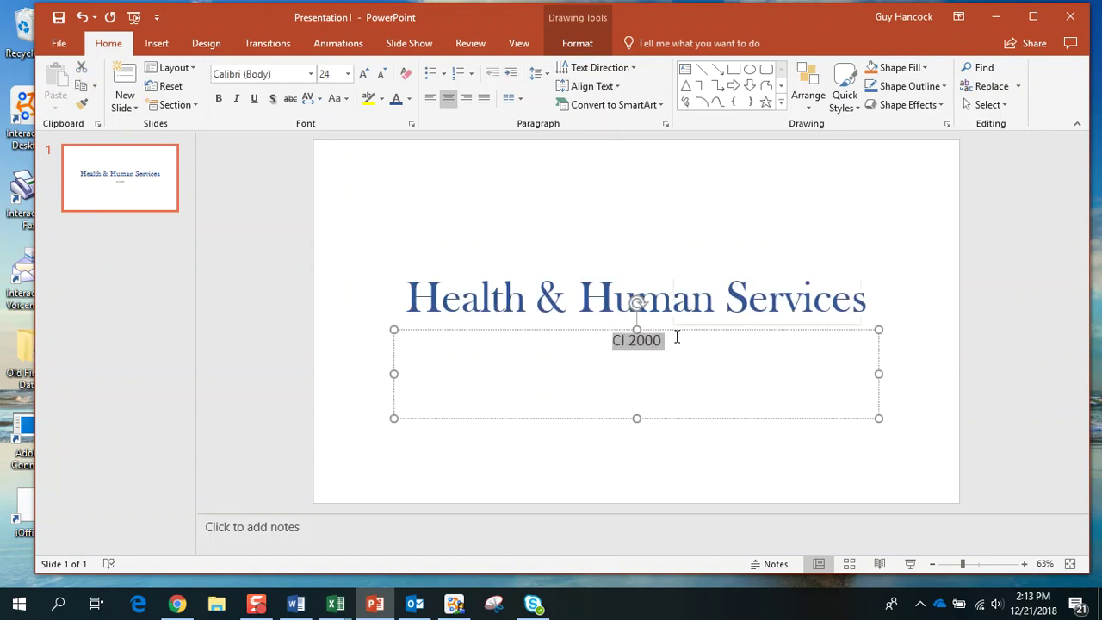
pyautogui.click(218, 99)
pyautogui.click(365, 74)
pyautogui.click(366, 74)
pyautogui.click(366, 74)
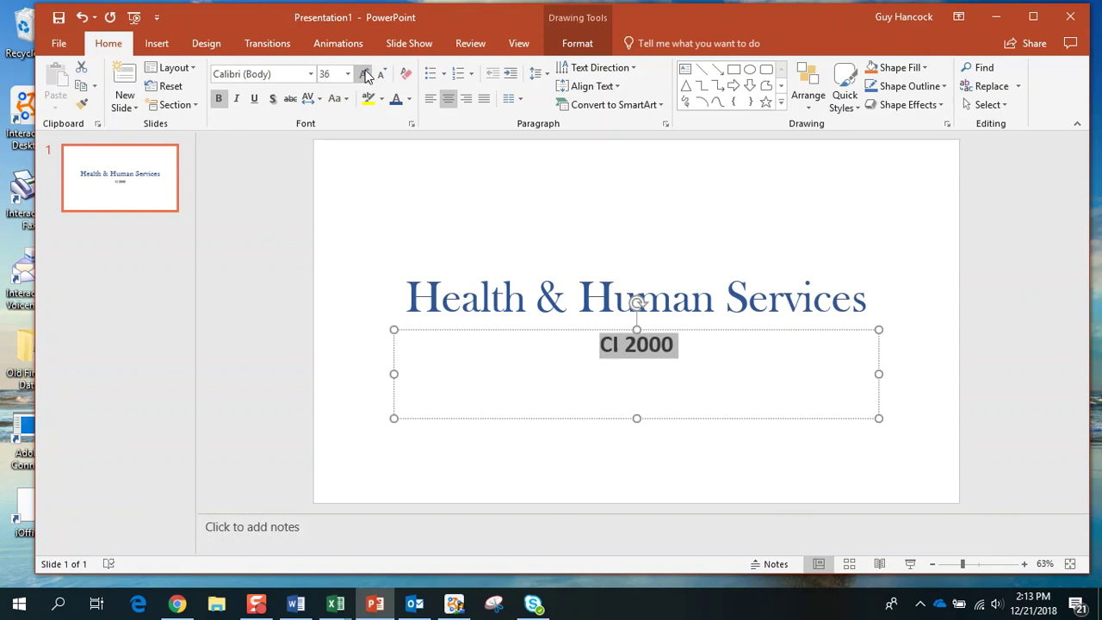
pyautogui.click(365, 74)
pyautogui.click(365, 74)
pyautogui.click(365, 74)
pyautogui.click(366, 74)
pyautogui.click(365, 74)
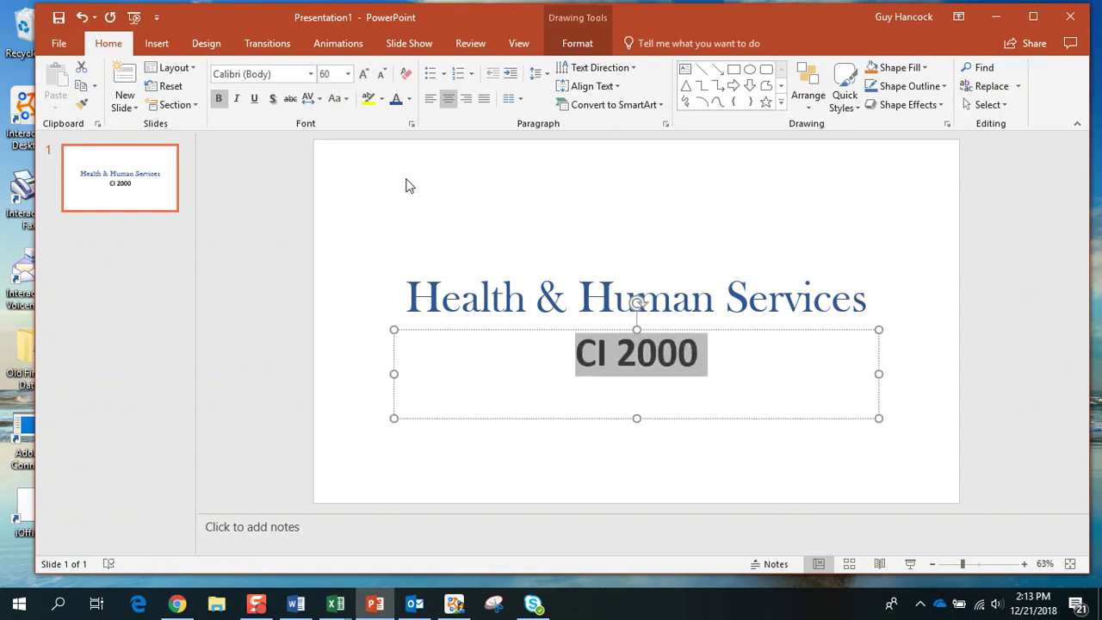
pyautogui.click(304, 313)
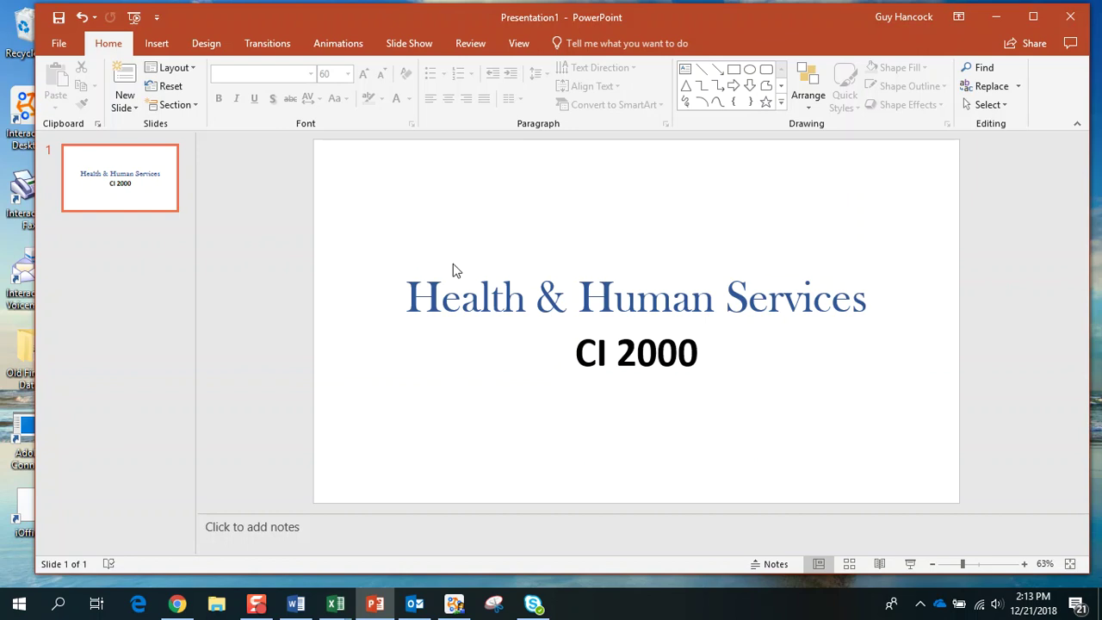
# Browse the full range of design themes and apply the blue Circuit theme to the presentation.
pyautogui.click(210, 42)
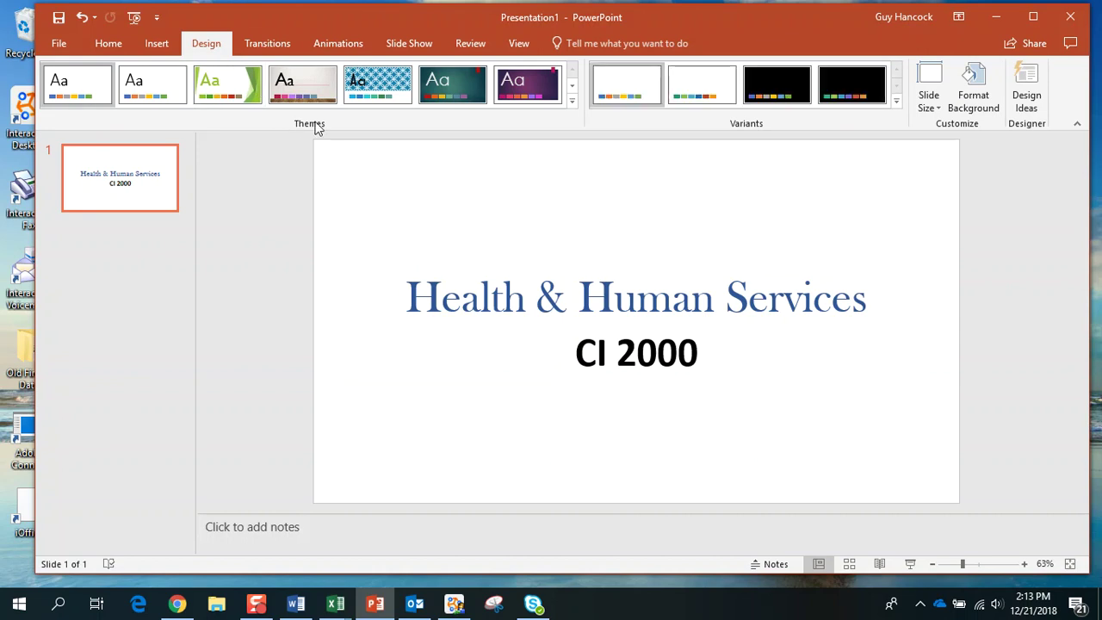
pyautogui.click(572, 100)
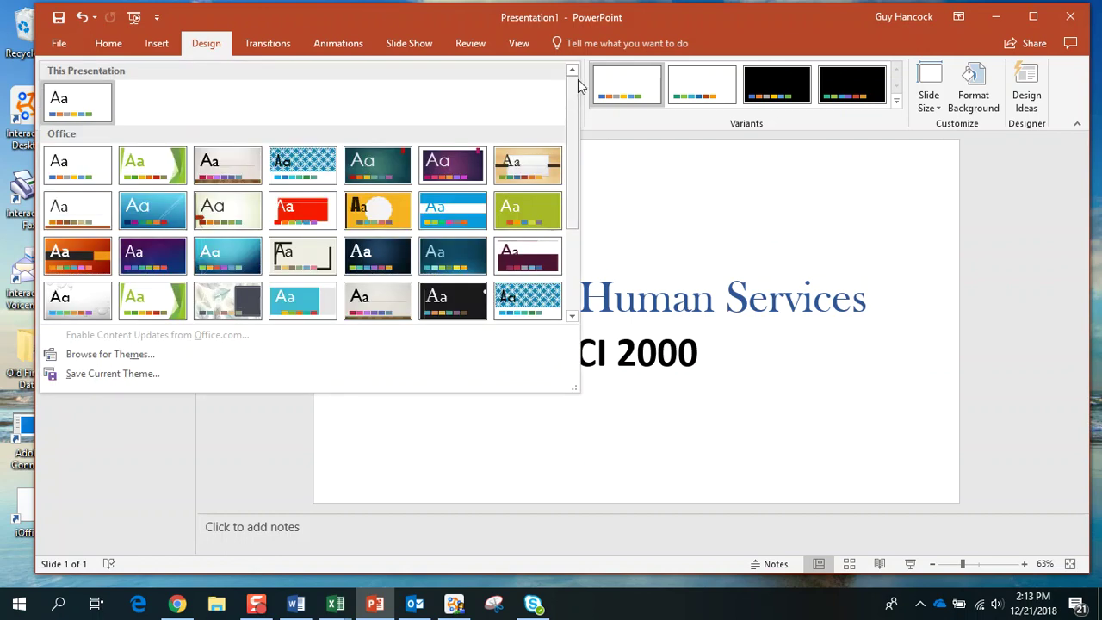
pyautogui.moveTo(576, 106); pyautogui.dragTo(568, 172)
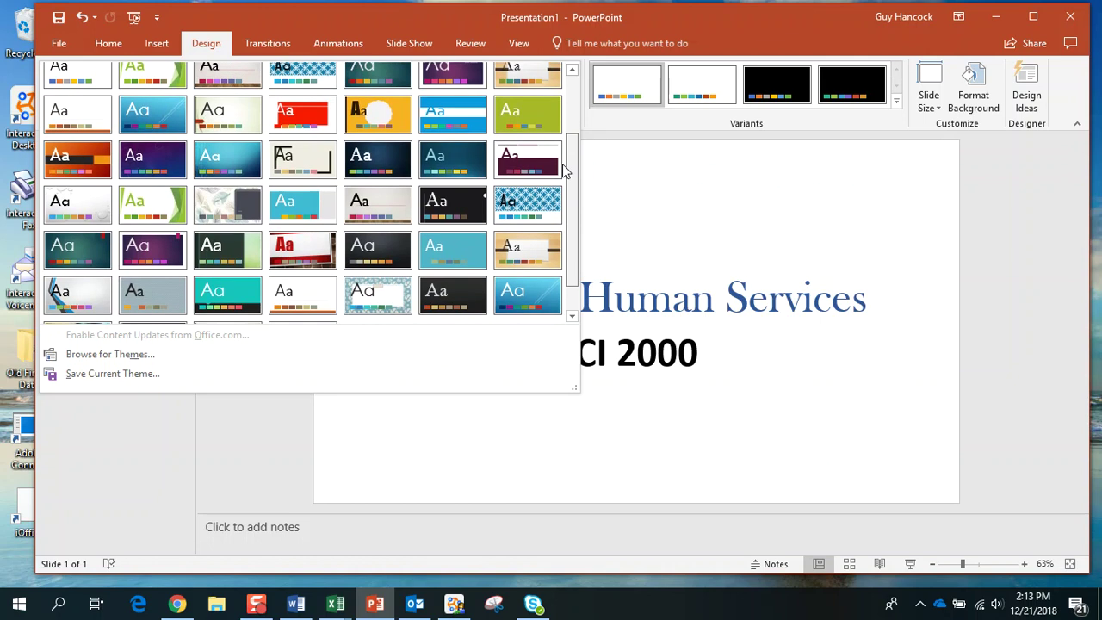
pyautogui.moveTo(578, 390); pyautogui.dragTo(575, 540)
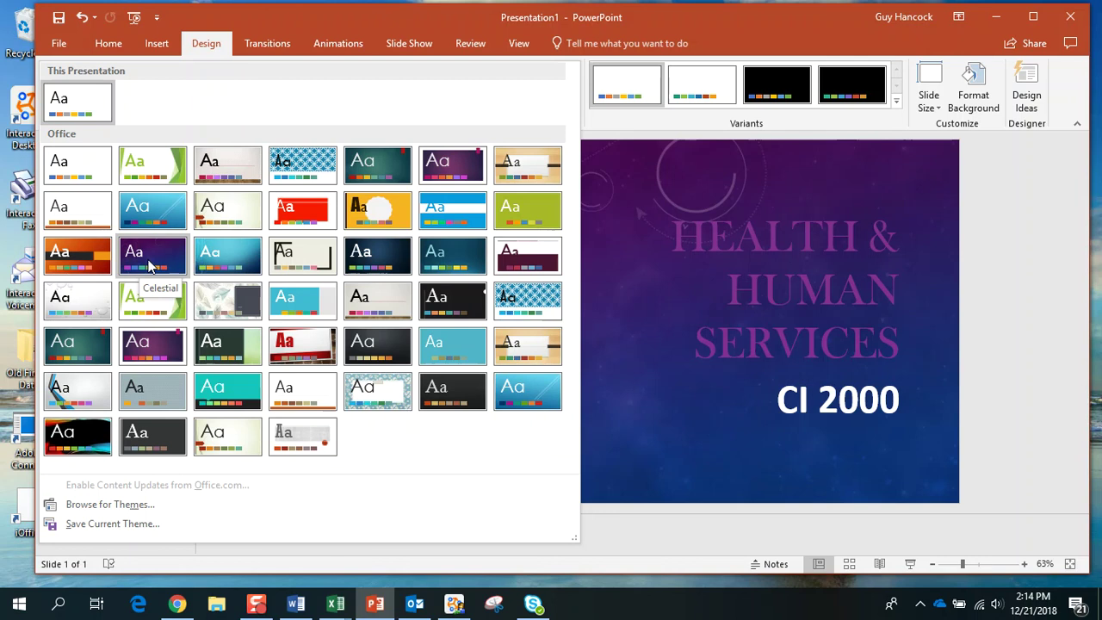
pyautogui.click(148, 263)
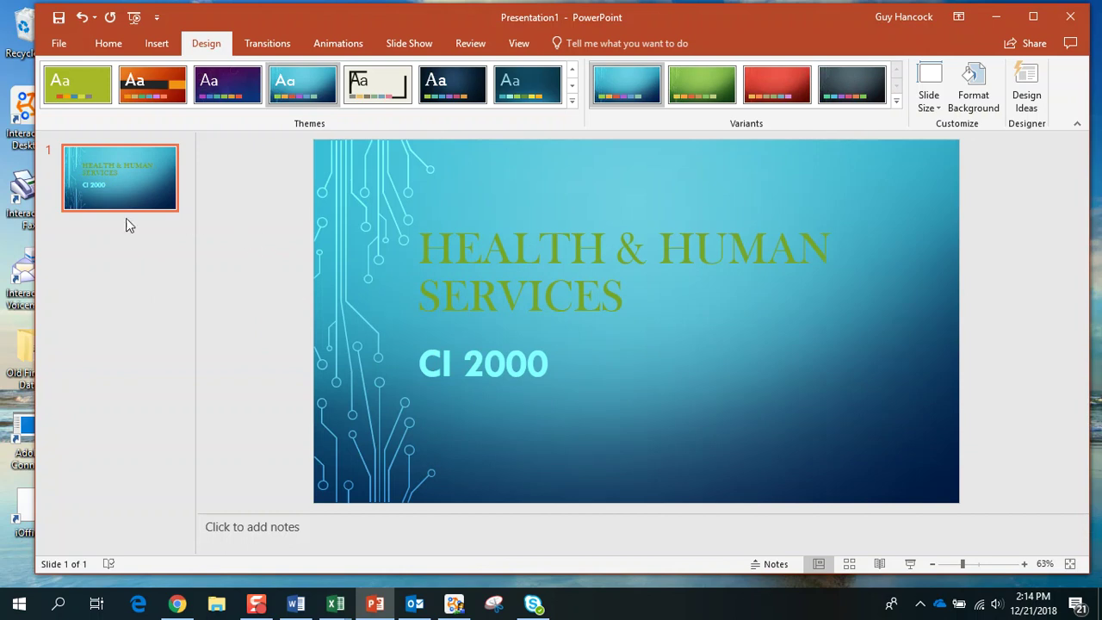
# Add a second slide with the Title and Content layout after the title slide.
pyautogui.click(110, 48)
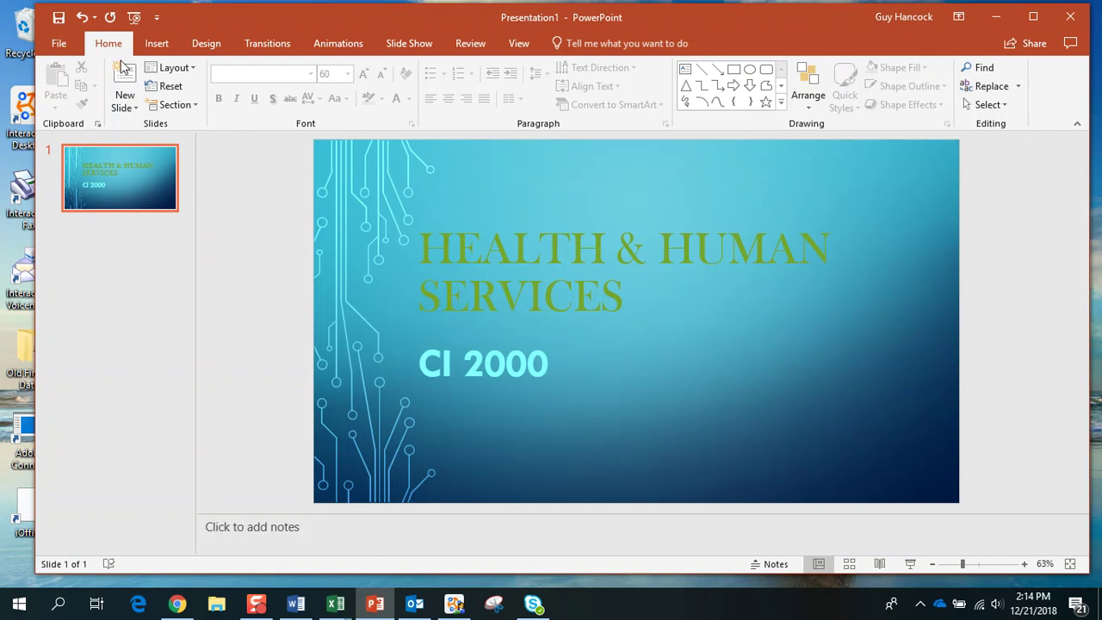
pyautogui.click(135, 109)
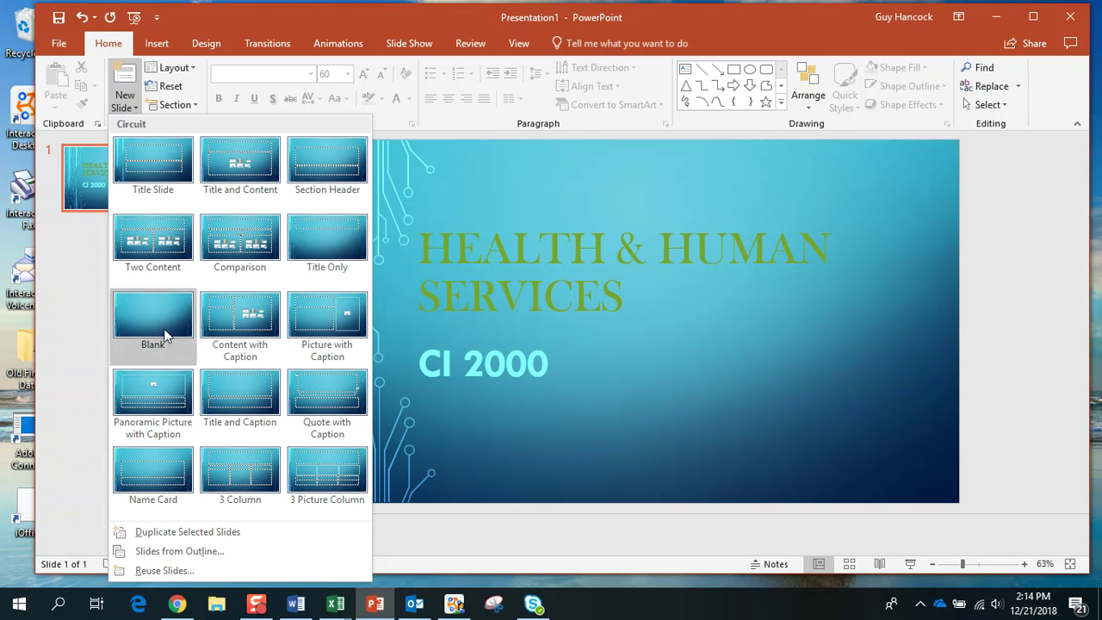
pyautogui.click(249, 166)
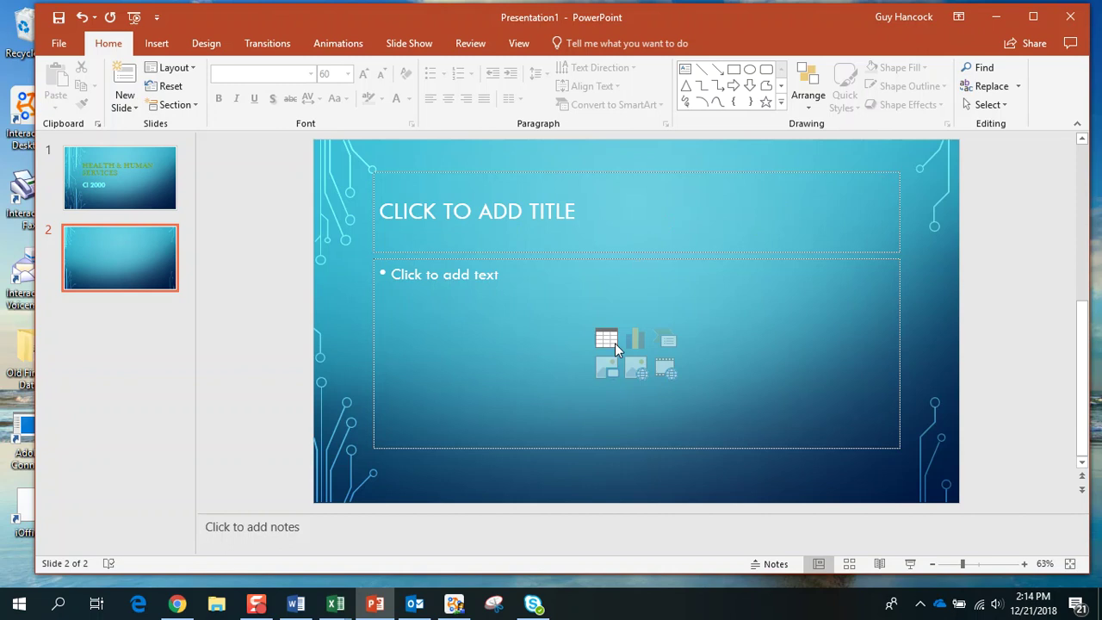
# Enter "MY PROFESSION" as the second slide's title and centre it.
pyautogui.click(585, 210)
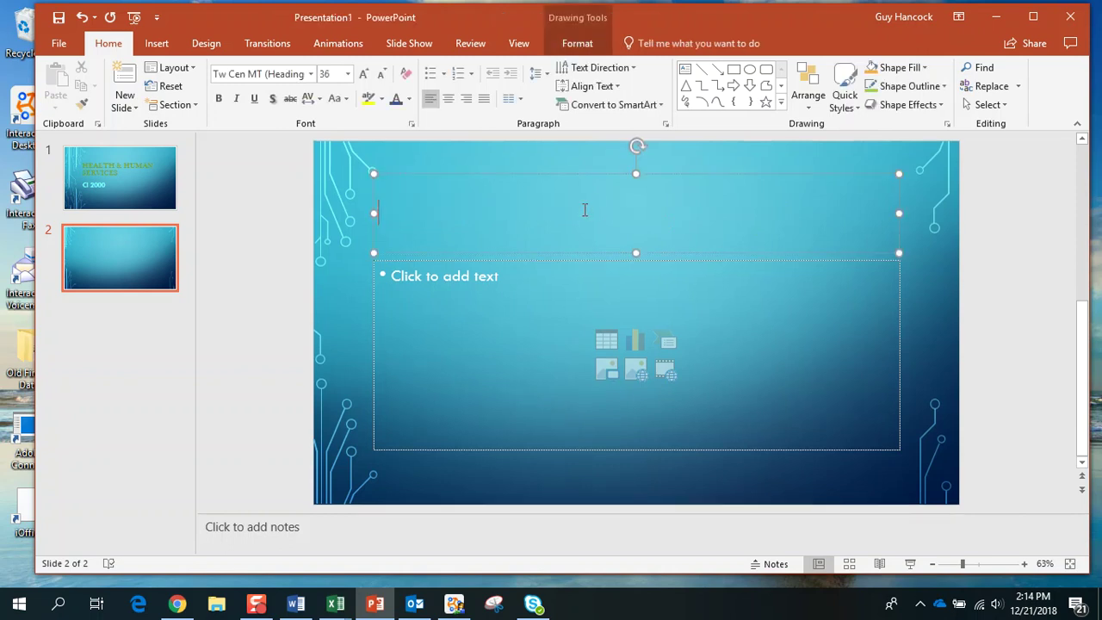
pyautogui.write('MY PROFESSION')
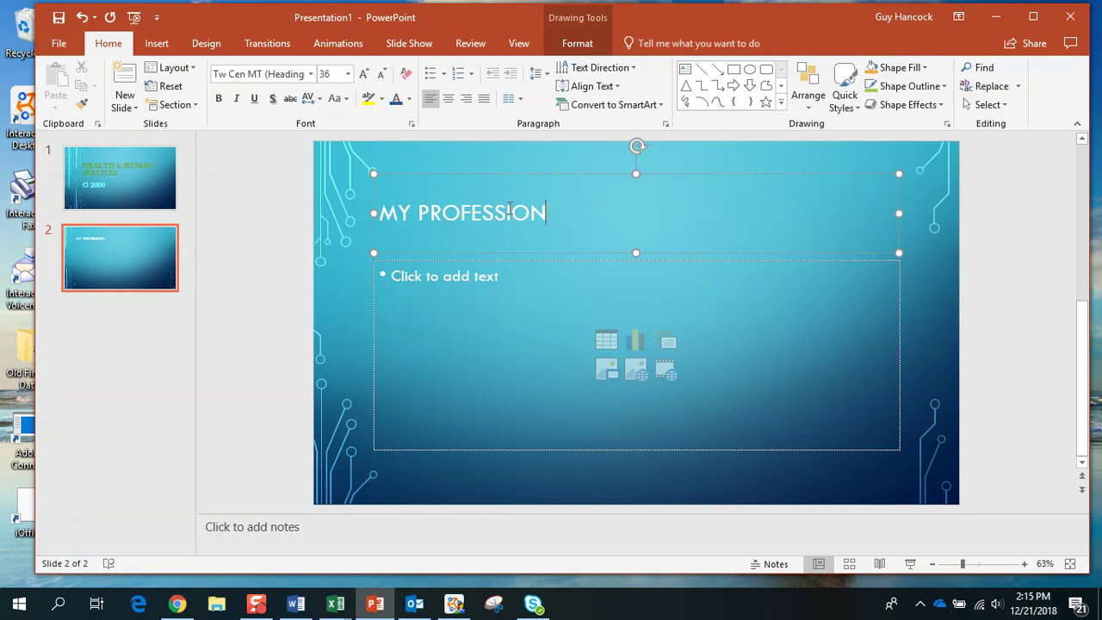
pyautogui.click(447, 100)
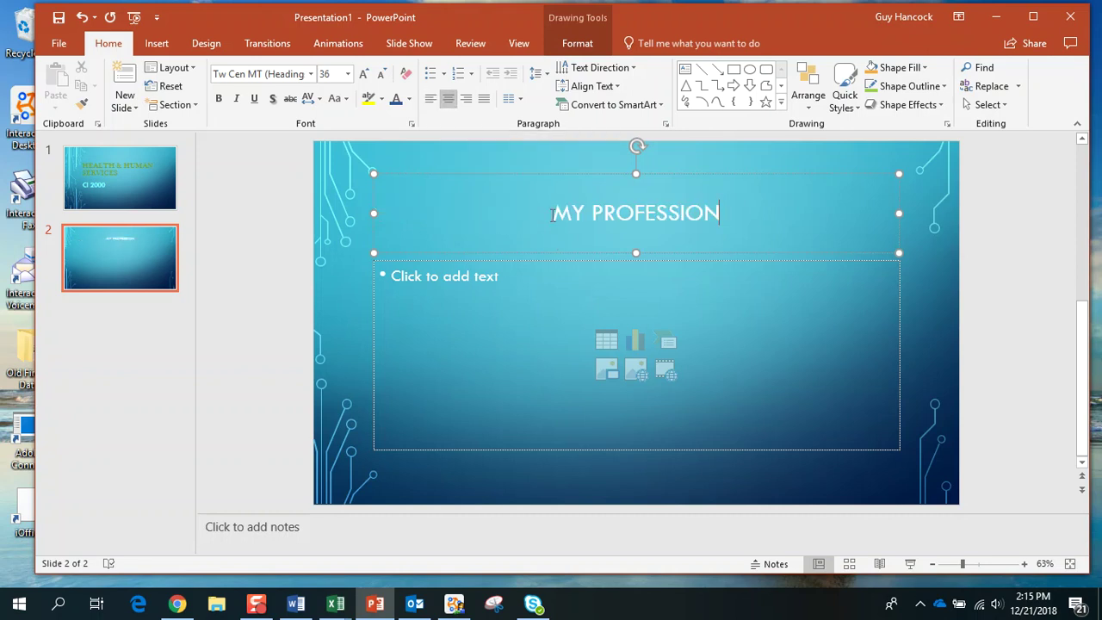
# Try to set the title's font size to 54 and then 24 with only the cursor placed before its text.
pyautogui.click(553, 215)
pyautogui.click(349, 75)
pyautogui.click(325, 354)
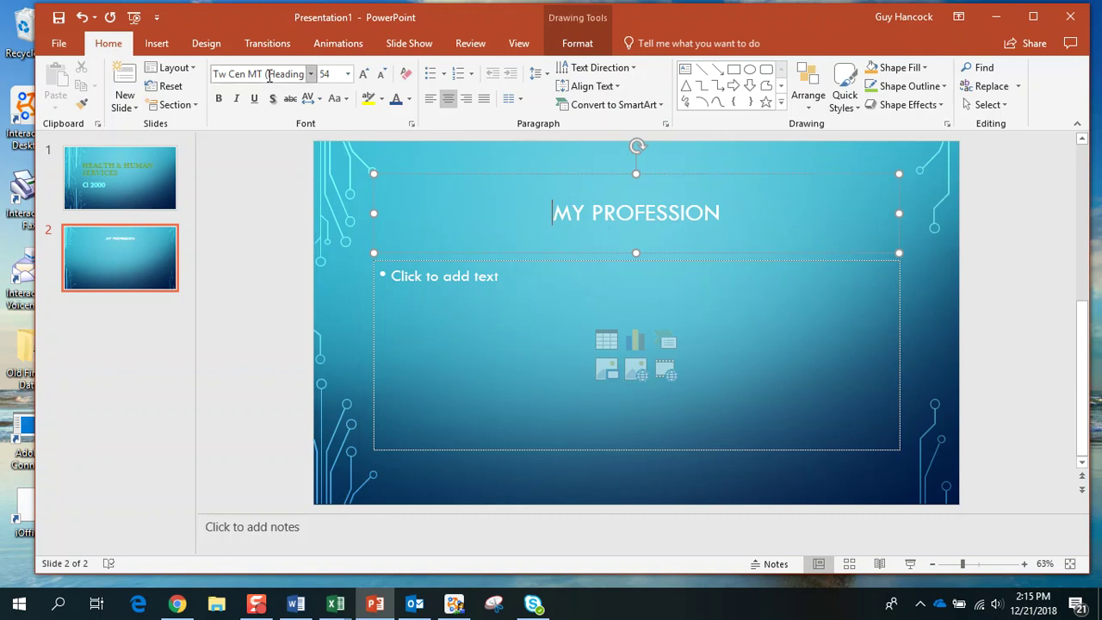
pyautogui.click(349, 75)
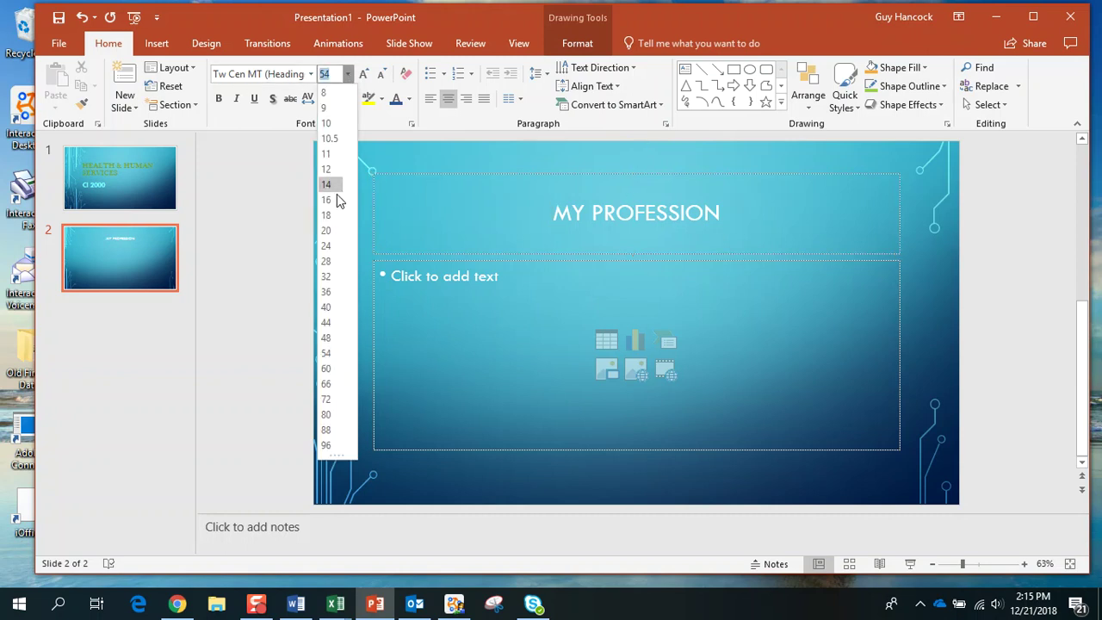
pyautogui.click(330, 246)
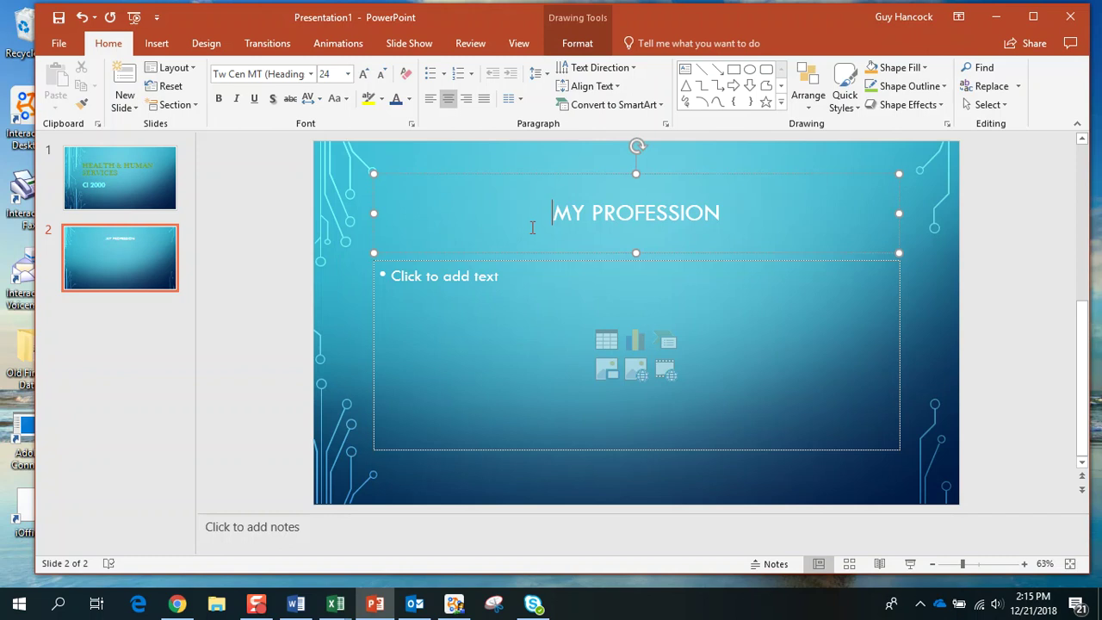
# Select the whole "MY PROFESSION" title text and increase its font size to 66.
pyautogui.moveTo(552, 218); pyautogui.dragTo(732, 216)
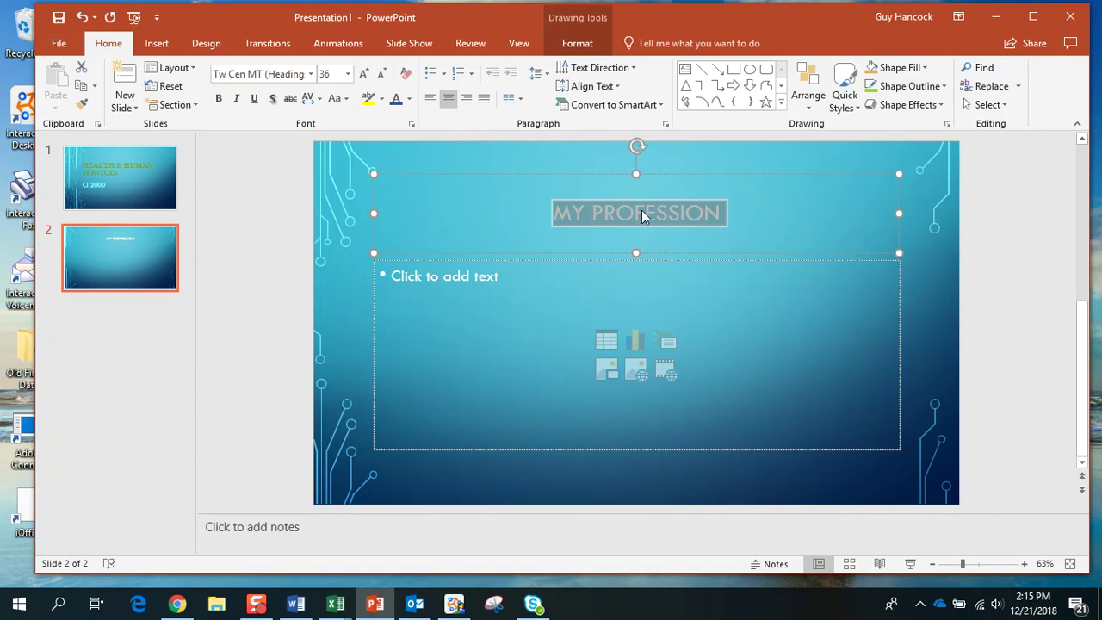
pyautogui.click(363, 75)
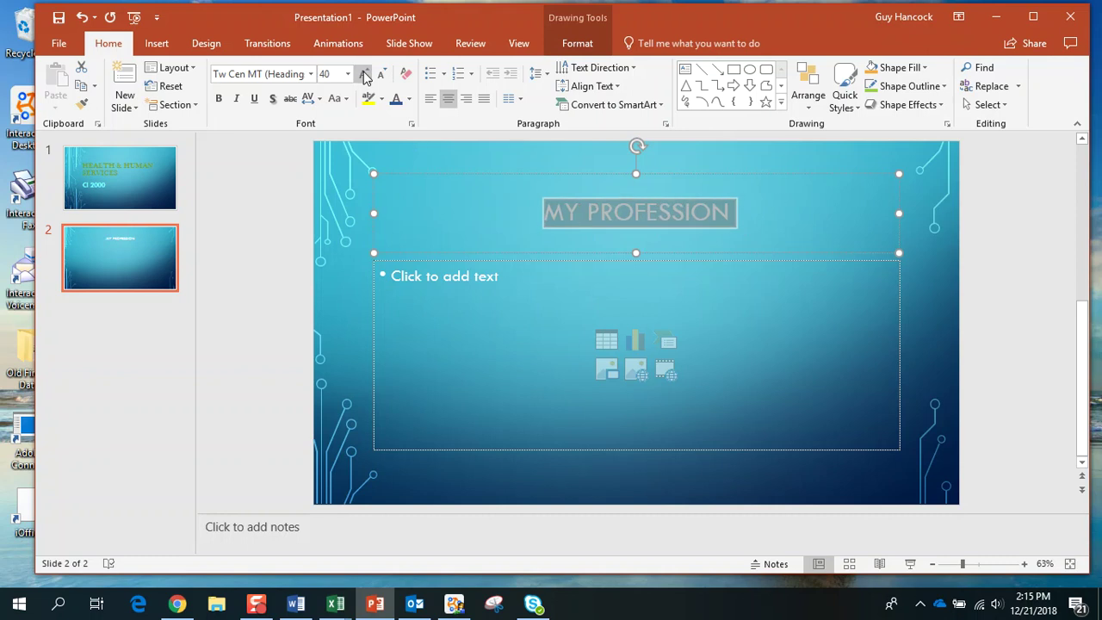
pyautogui.click(363, 74)
pyautogui.click(364, 74)
pyautogui.click(364, 74)
pyautogui.click(364, 74)
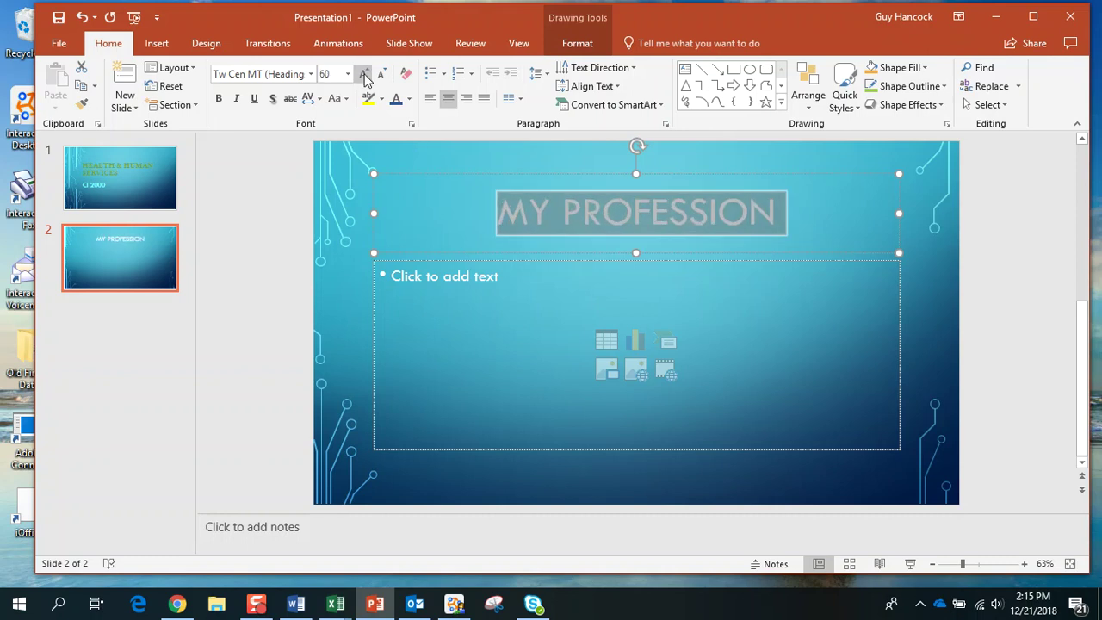
pyautogui.click(364, 74)
# Fill the second slide's content placeholder with the bullets "Use proper grammar", "Review your work" and "Be on time".
pyautogui.click(462, 282)
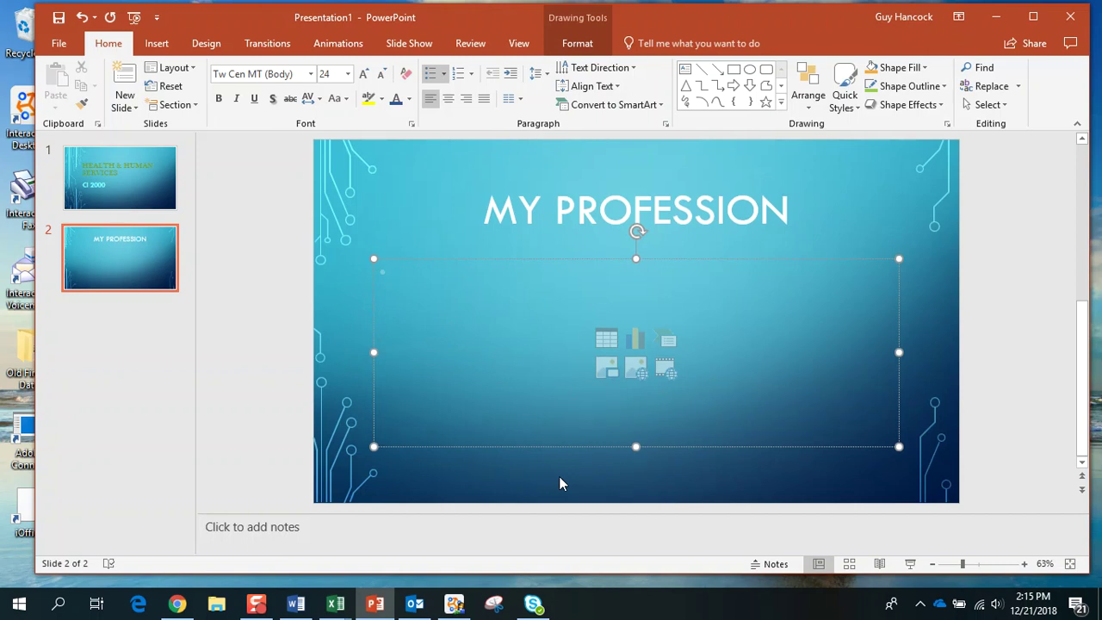
pyautogui.write('Us')
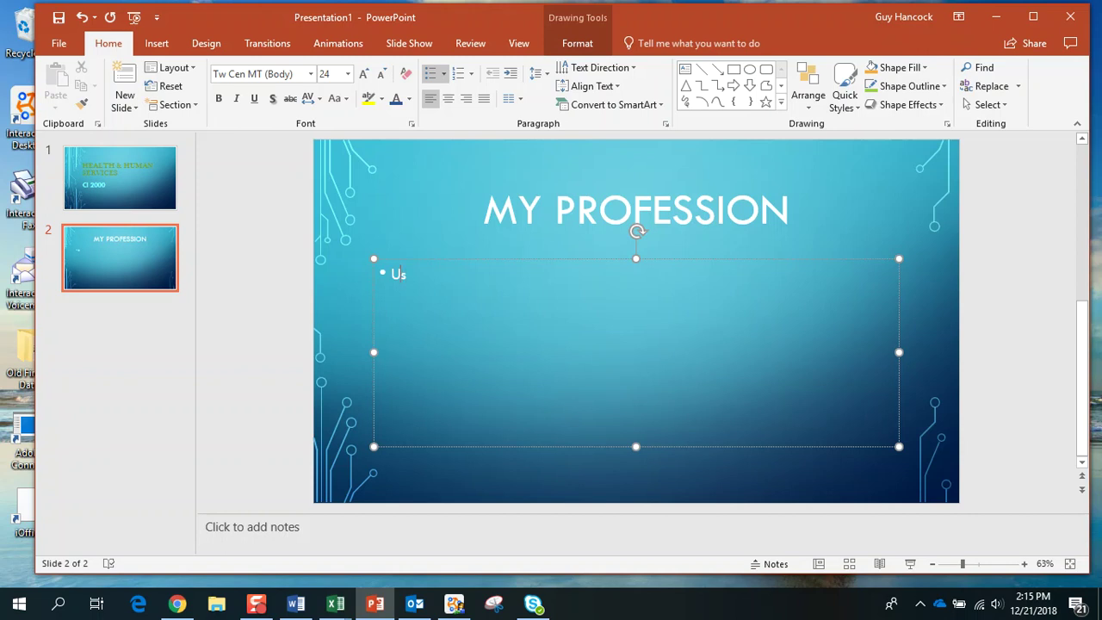
pyautogui.write('e prope')
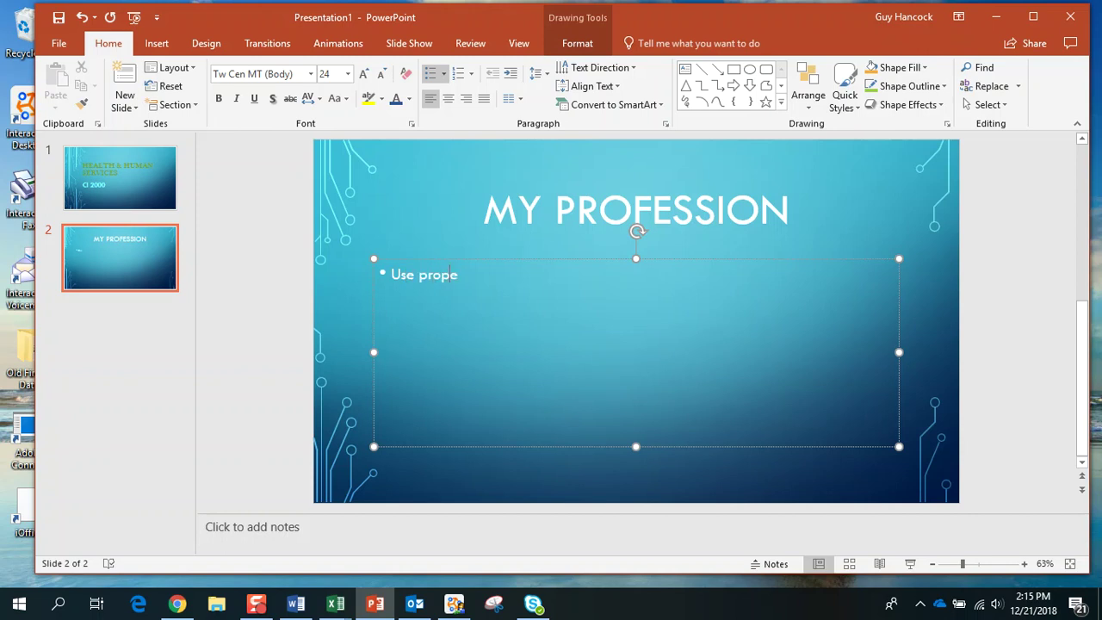
pyautogui.write('r grammar')
pyautogui.write('Review yo')
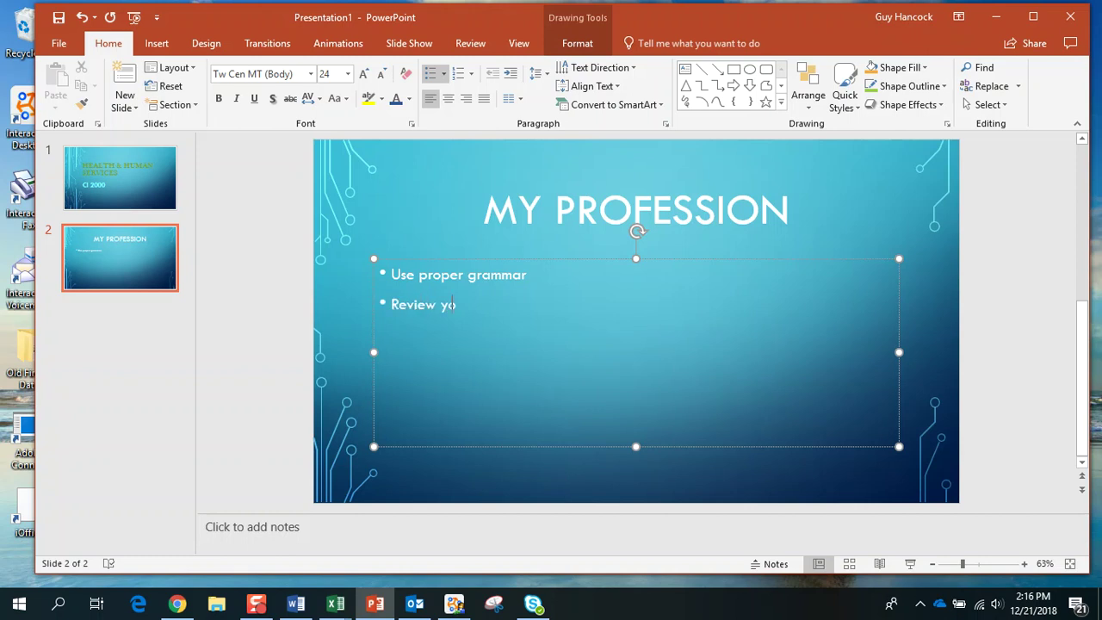
pyautogui.write('ur work')
pyautogui.write('Be on time')
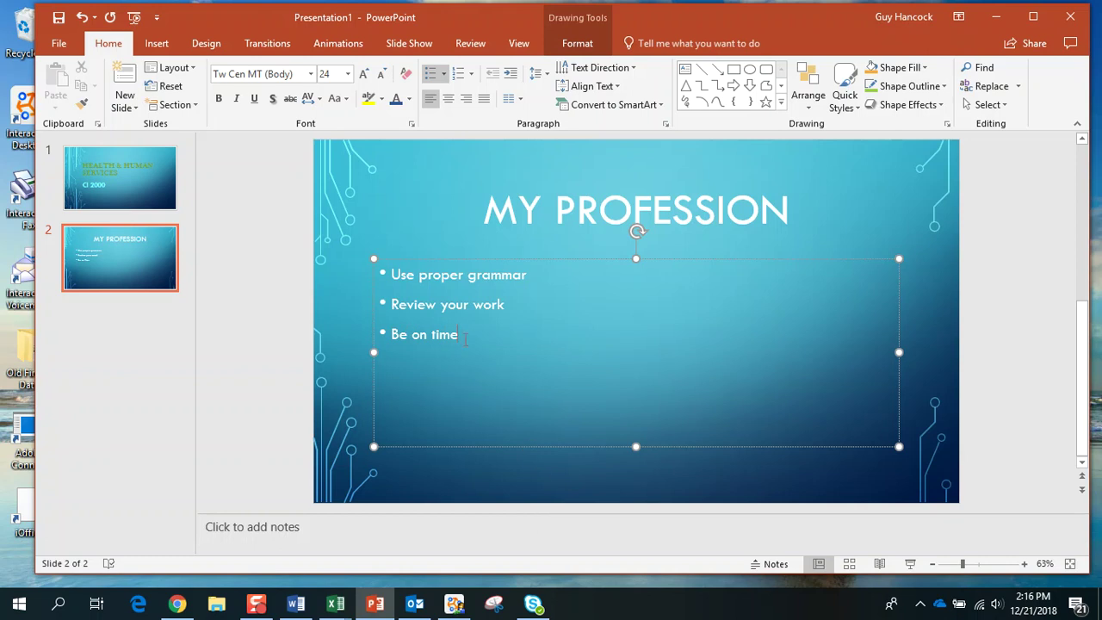
# Increase the font size of all three bullet lines to 40.
pyautogui.moveTo(553, 333); pyautogui.dragTo(331, 262)
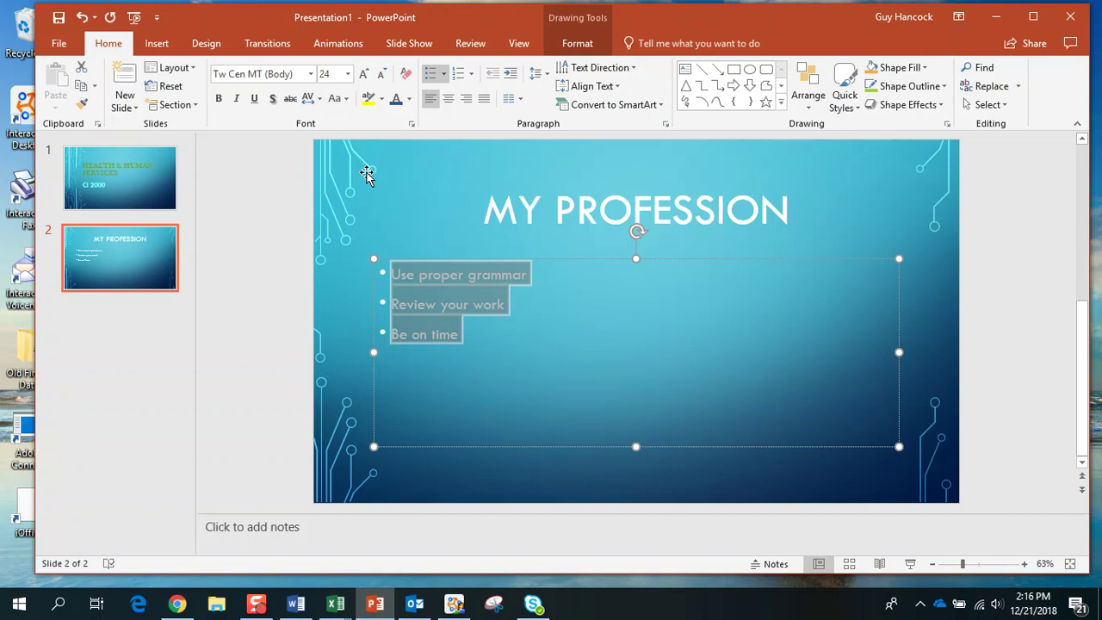
pyautogui.click(362, 75)
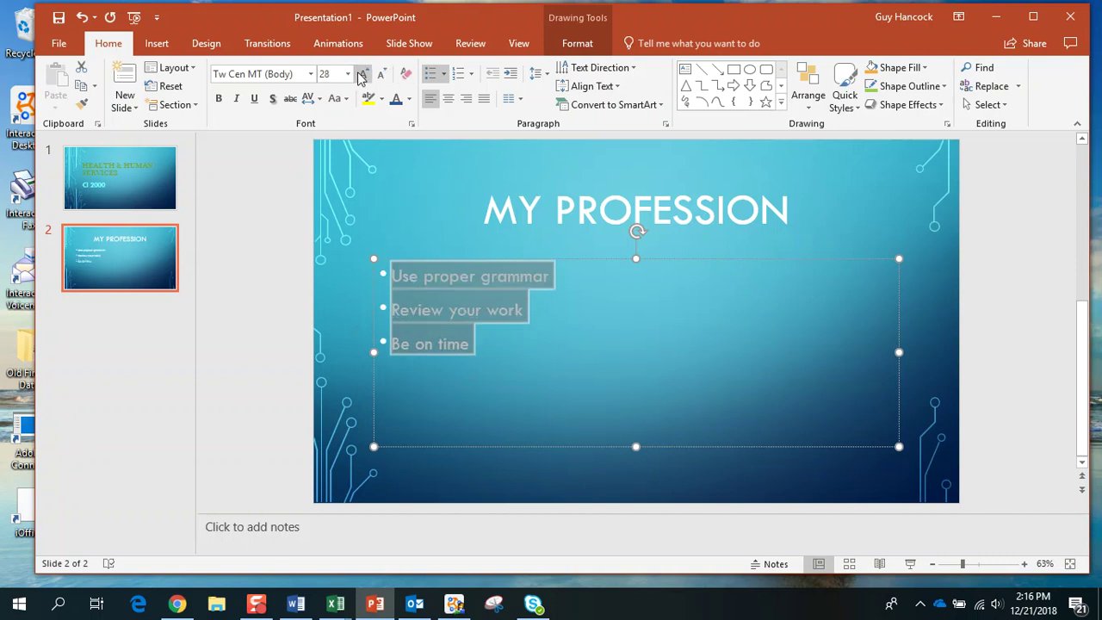
pyautogui.click(362, 75)
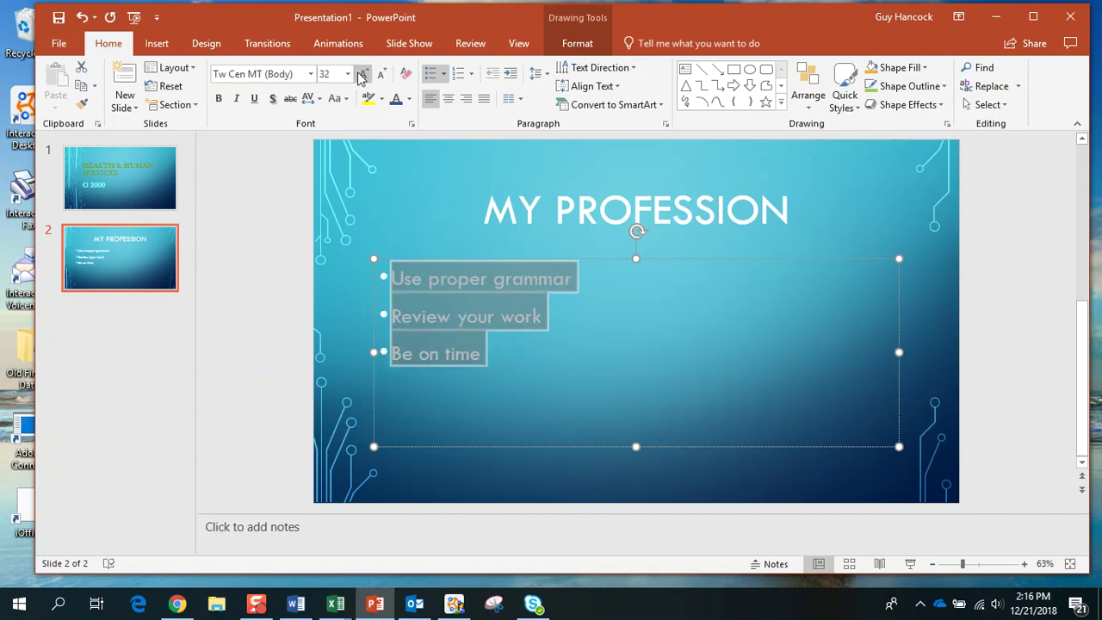
pyautogui.click(361, 75)
pyautogui.click(361, 75)
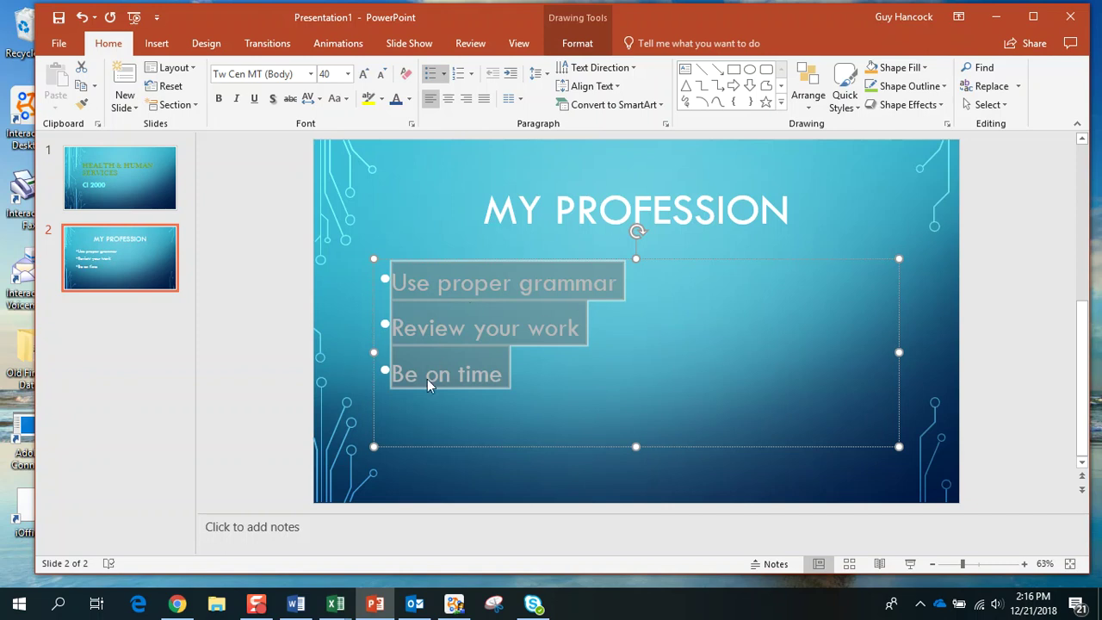
# Change the second slide's layout to Two Content.
pyautogui.click(134, 108)
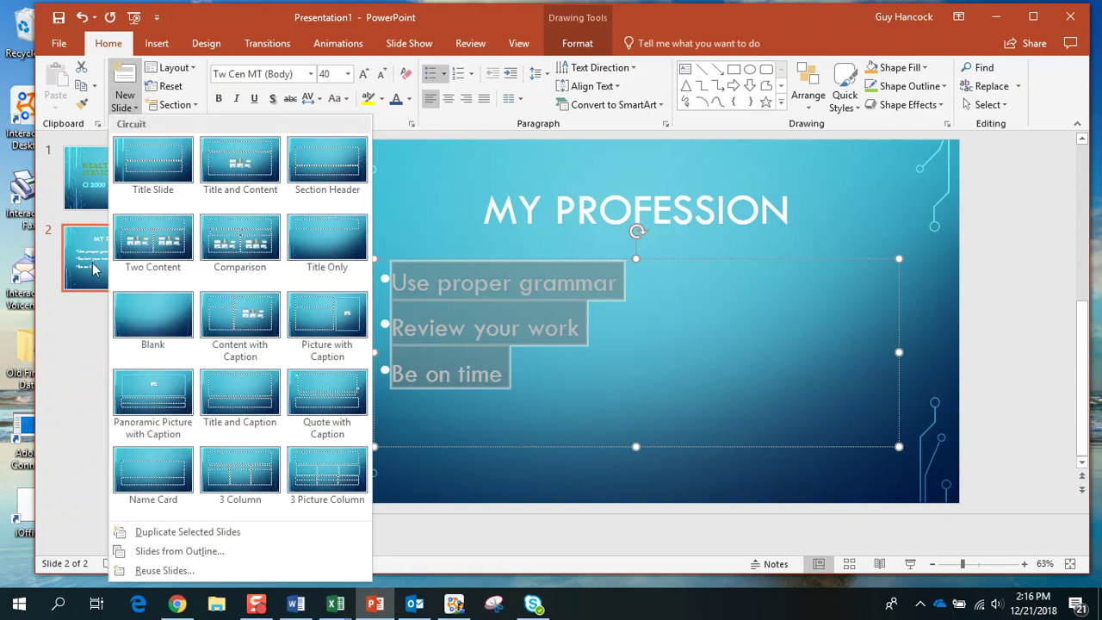
pyautogui.click(77, 332)
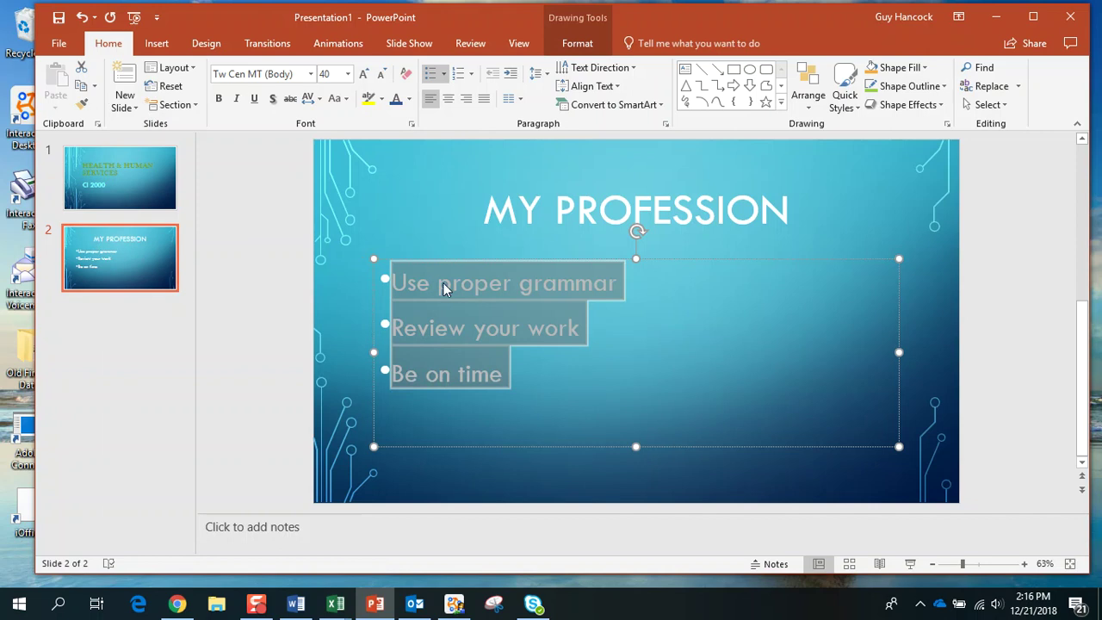
pyautogui.click(192, 69)
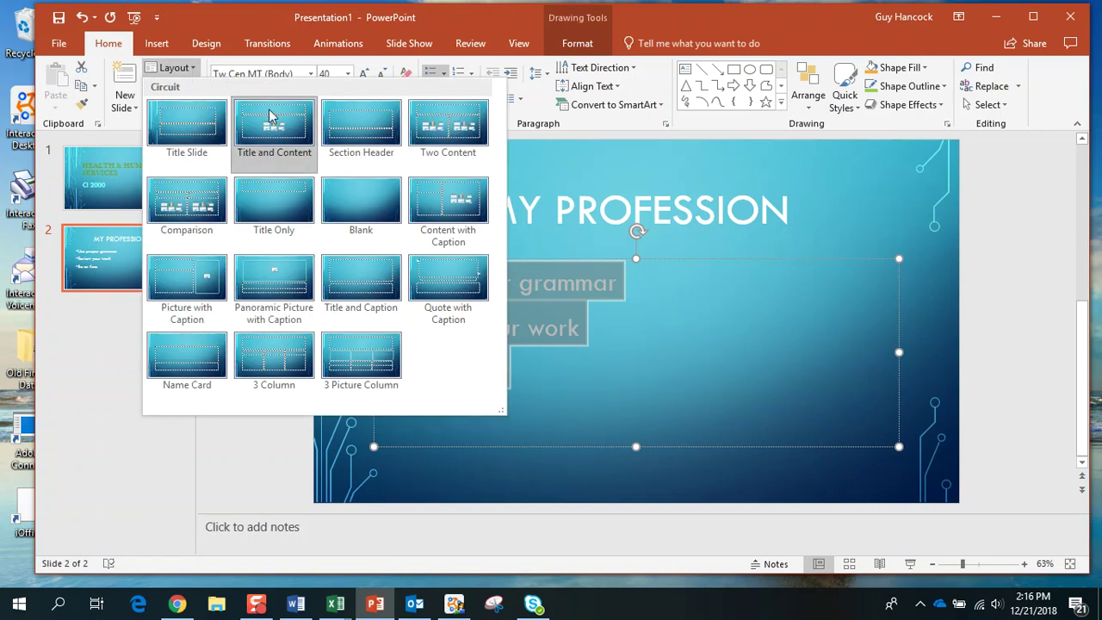
pyautogui.click(461, 128)
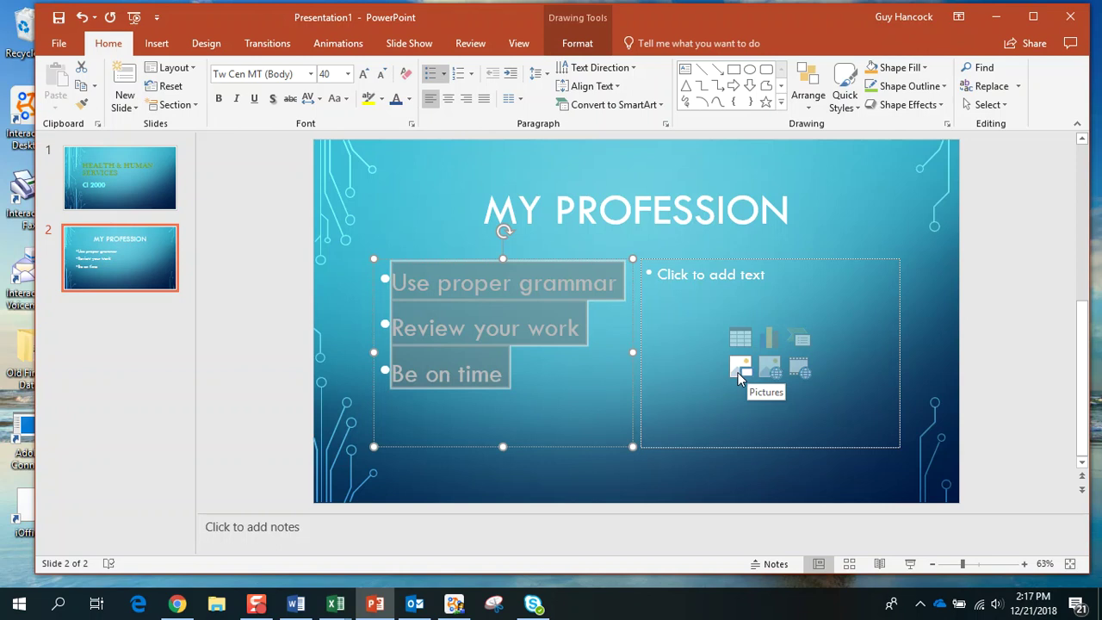
# Insert the picture "dogbirthday" from the Pictures folder into the empty content placeholder beside the bullets and dismiss the design suggestions.
pyautogui.click(741, 372)
pyautogui.click(746, 370)
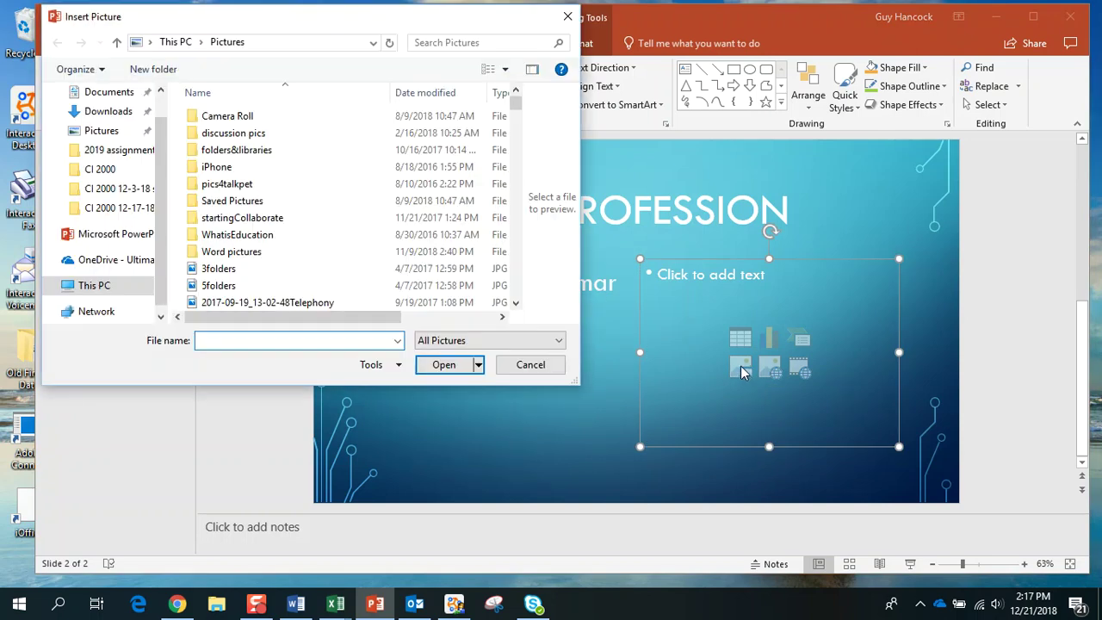
pyautogui.click(110, 138)
pyautogui.scroll(-2, 517, 274)
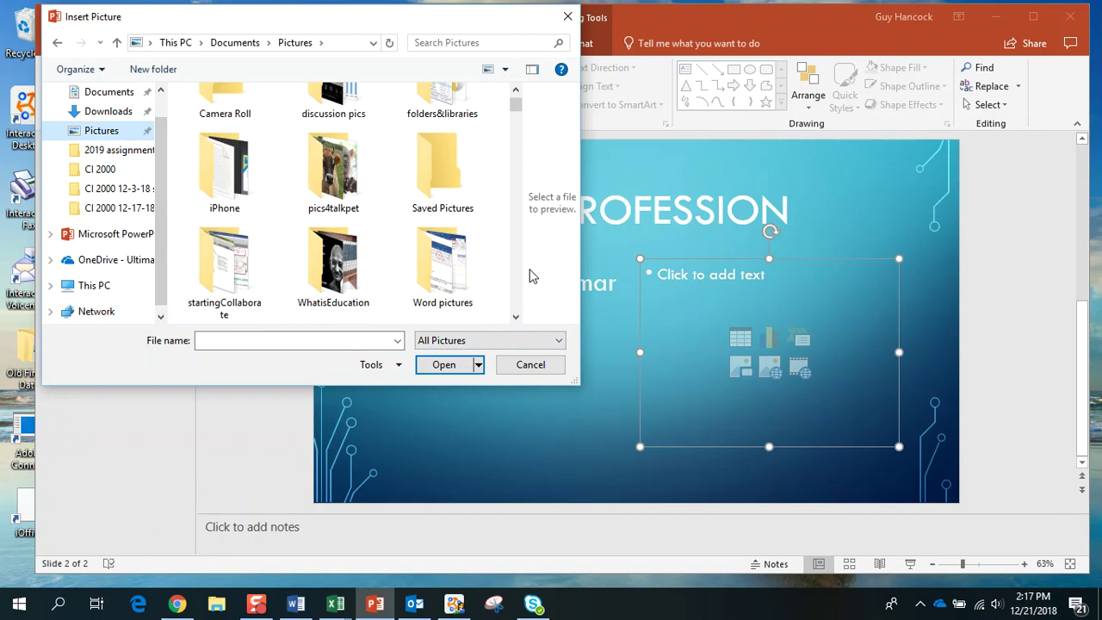
pyautogui.scroll(-6, 520, 285)
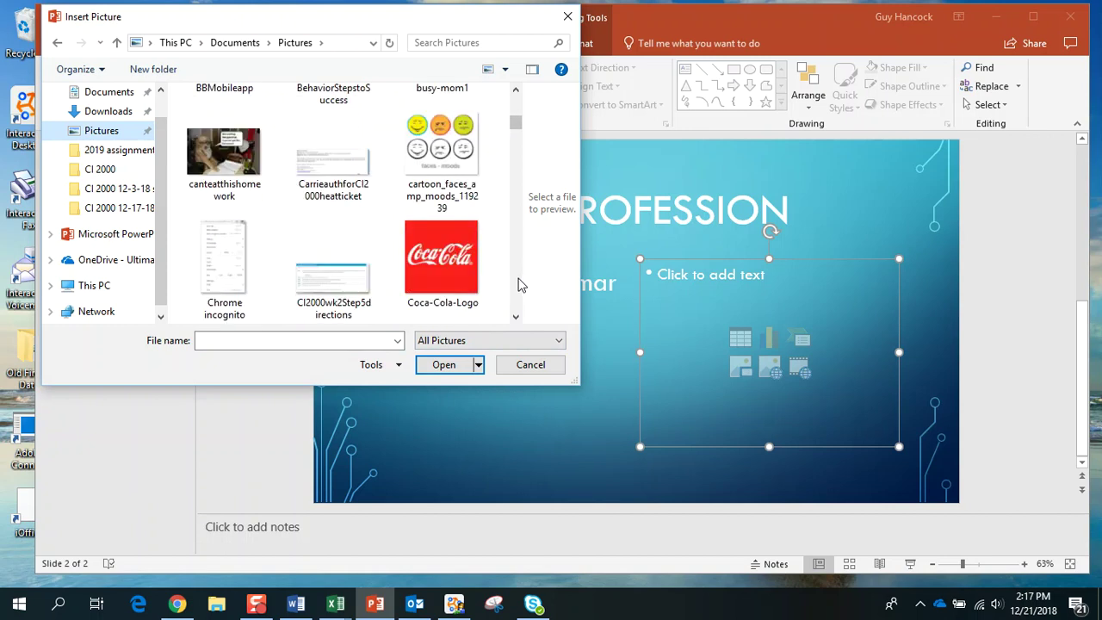
pyautogui.scroll(-5, 520, 285)
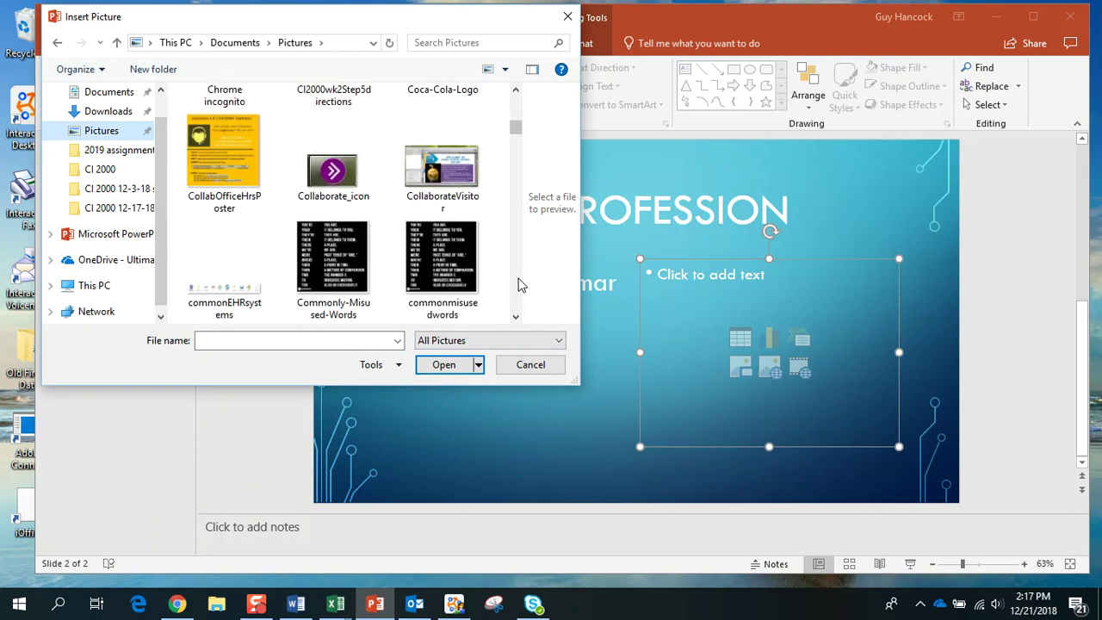
pyautogui.scroll(-1, 520, 285)
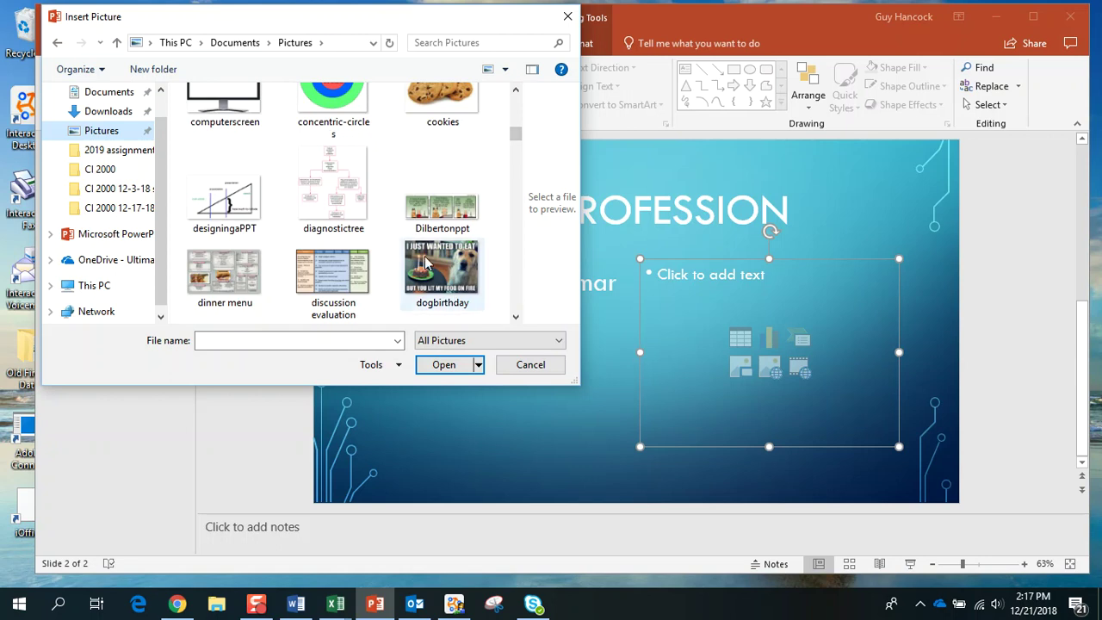
pyautogui.click(429, 266)
pyautogui.click(442, 365)
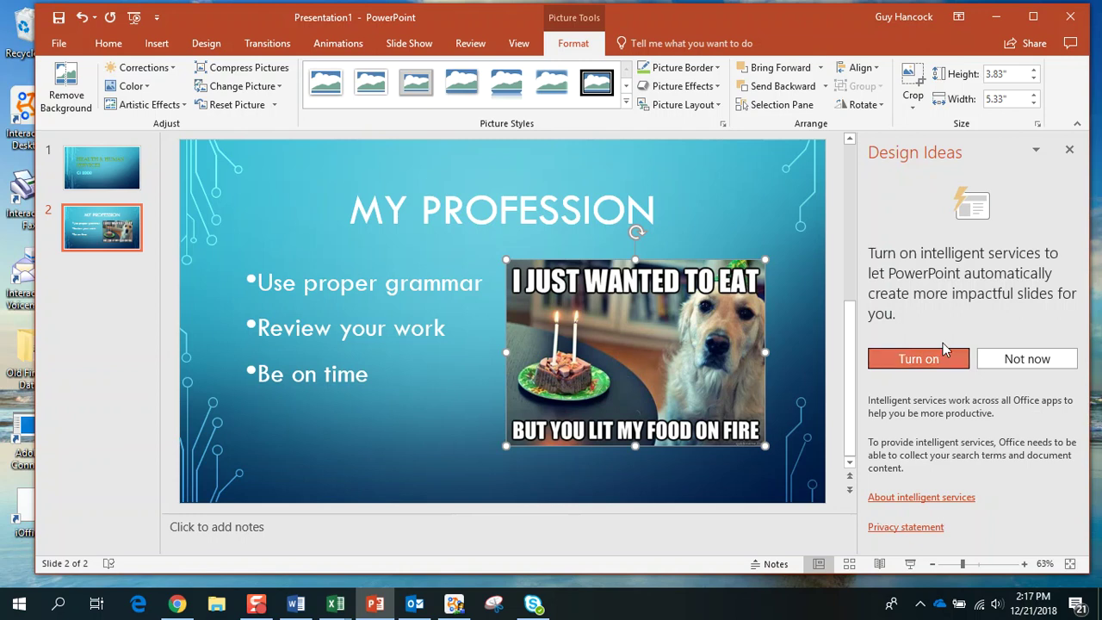
pyautogui.click(1069, 152)
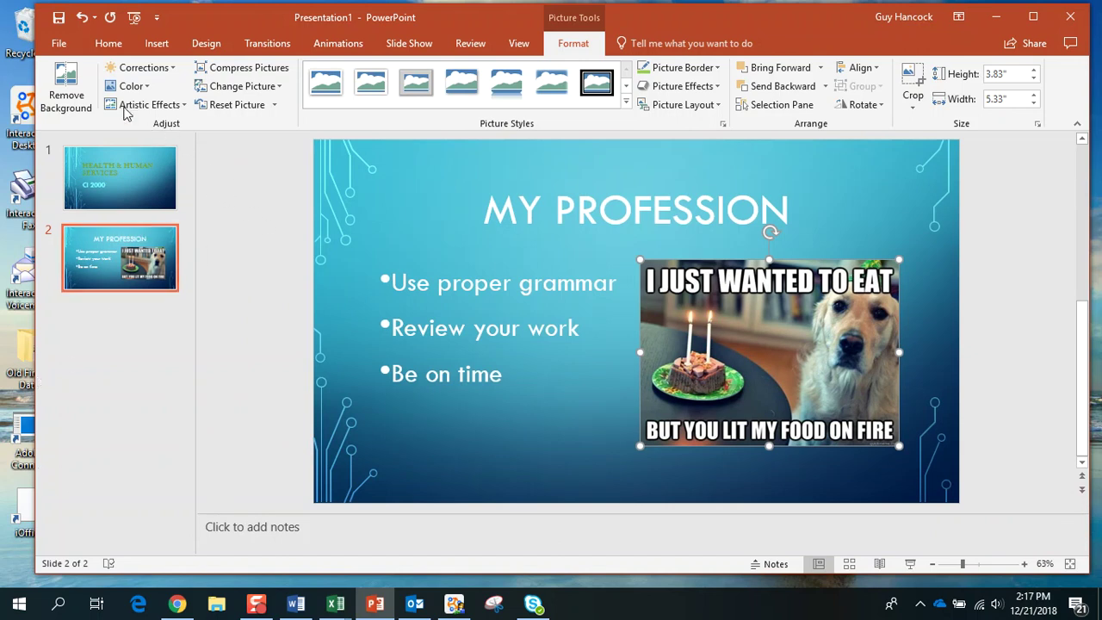
# Add a third slide with the Title and Content layout after the "MY PROFESSION" slide.
pyautogui.click(97, 50)
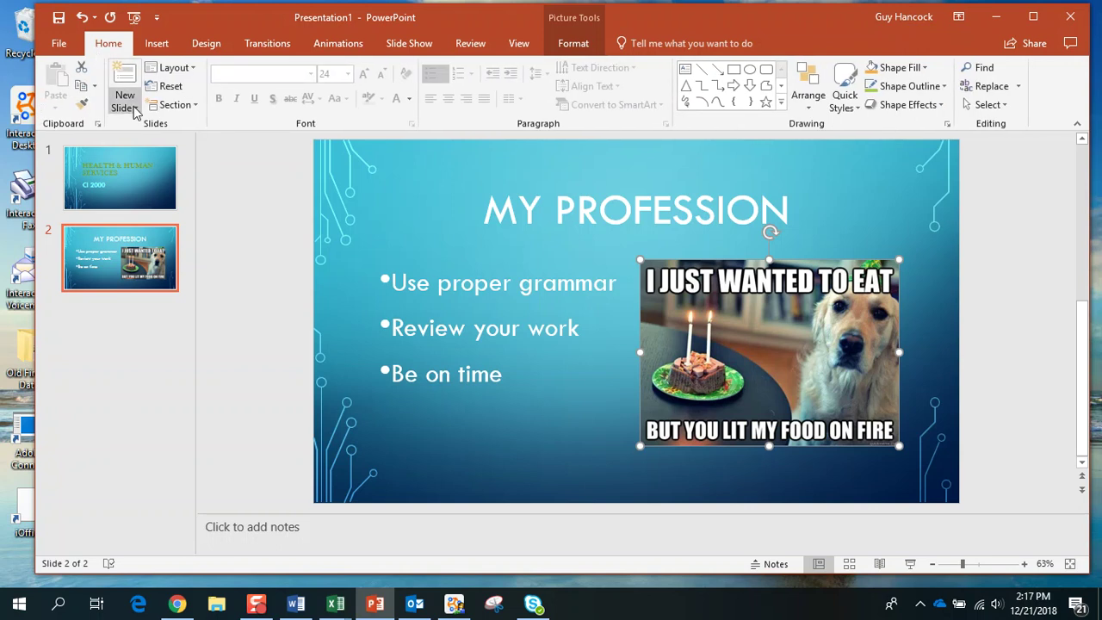
pyautogui.click(135, 109)
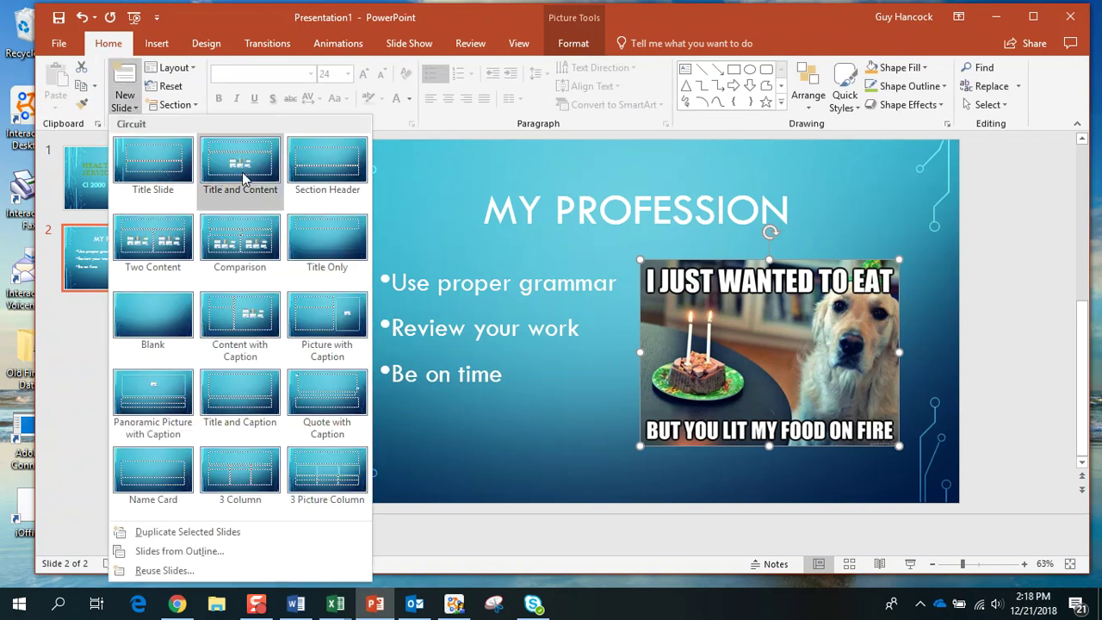
pyautogui.click(243, 177)
# Title the third slide "COMPUTER SKILLS" and center the title.
pyautogui.click(544, 204)
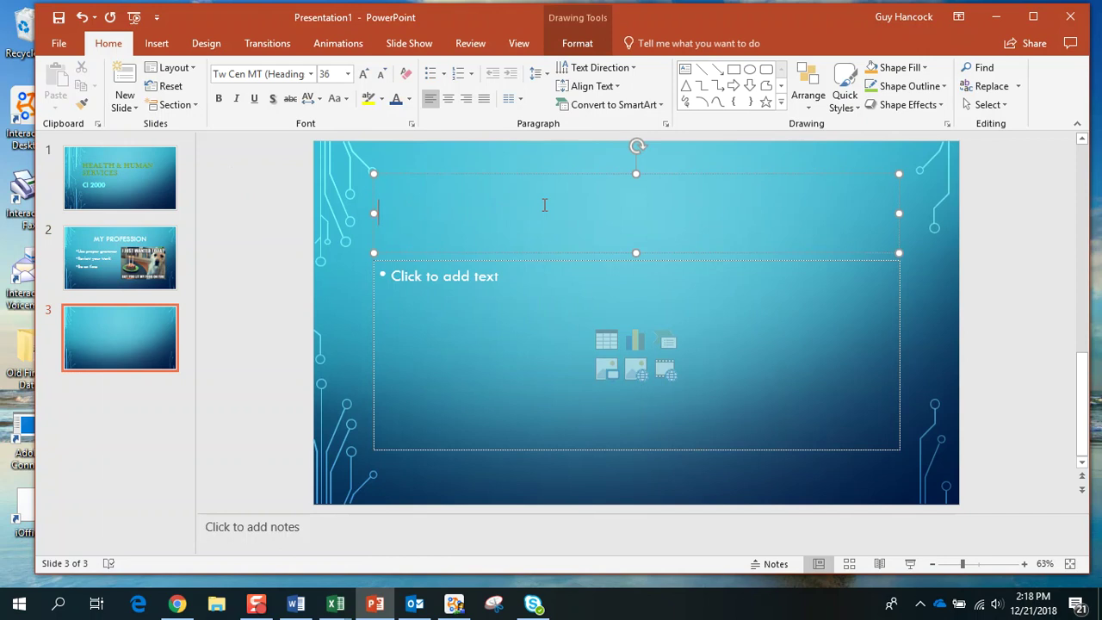
pyautogui.write('C')
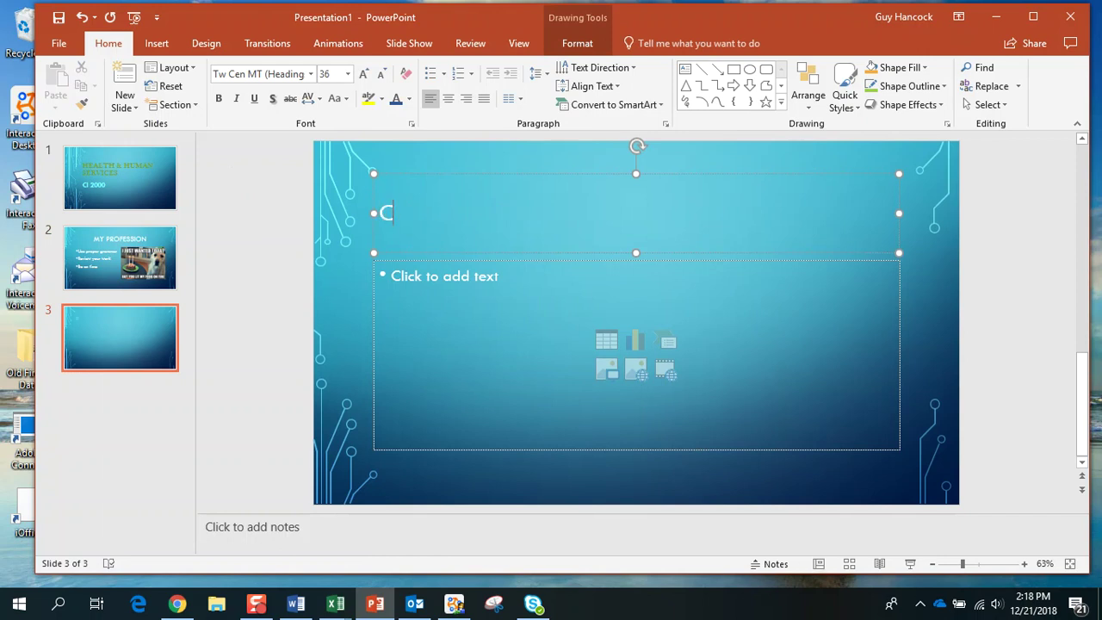
pyautogui.write('OMPUTER ')
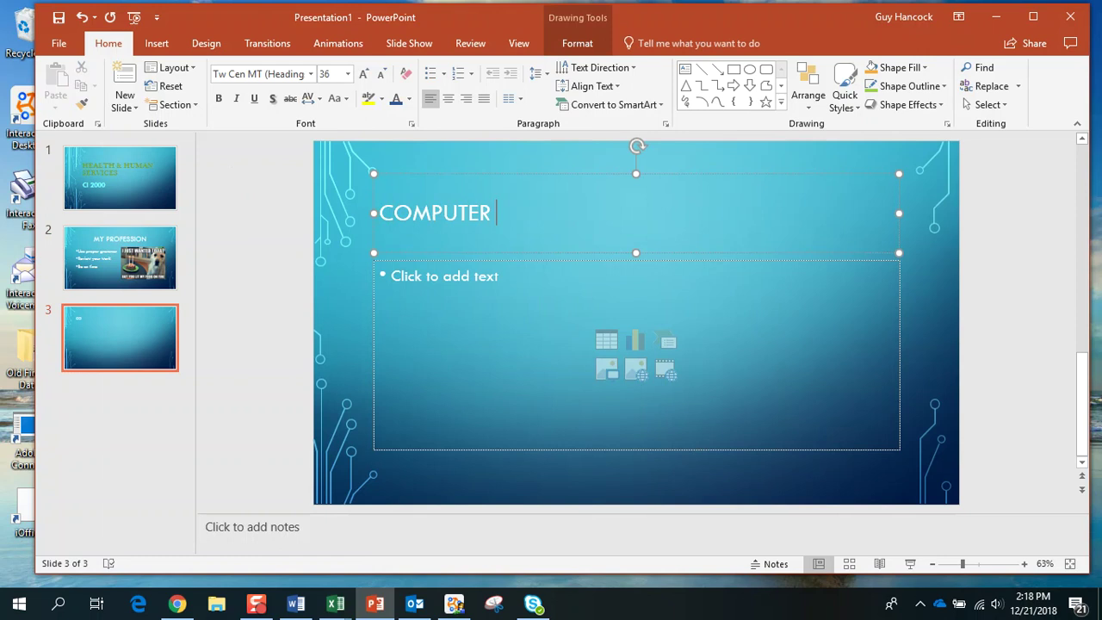
pyautogui.write('SKILLS')
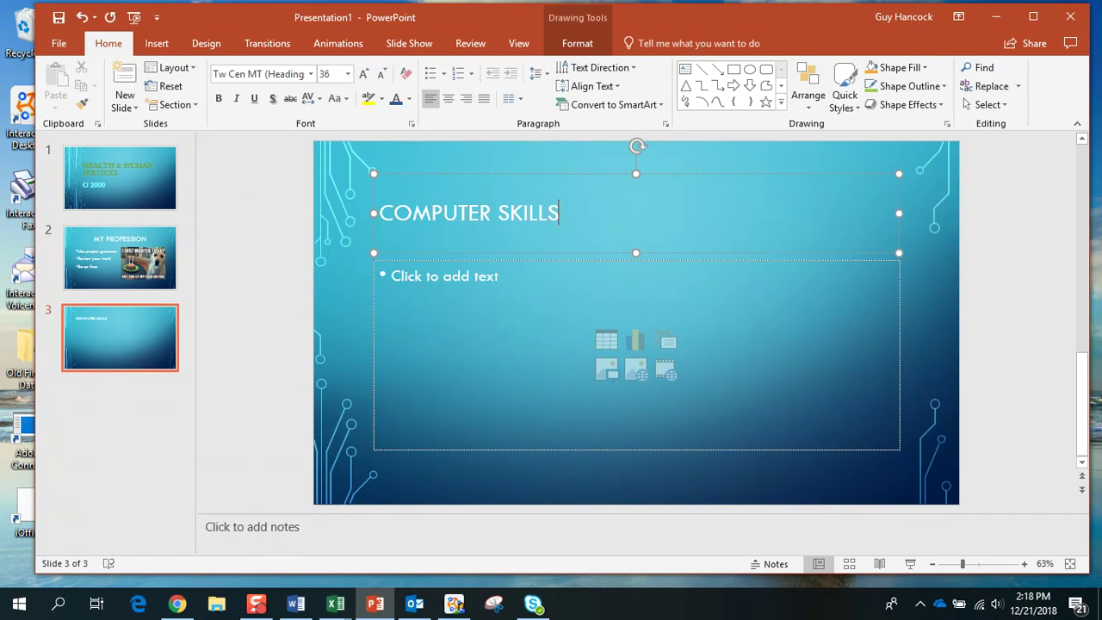
pyautogui.click(449, 99)
# Enter the bullets "Word", "Windows", "Excel" and "Powerpoint" in the content placeholder of the "COMPUTER SKILLS" slide.
pyautogui.click(434, 276)
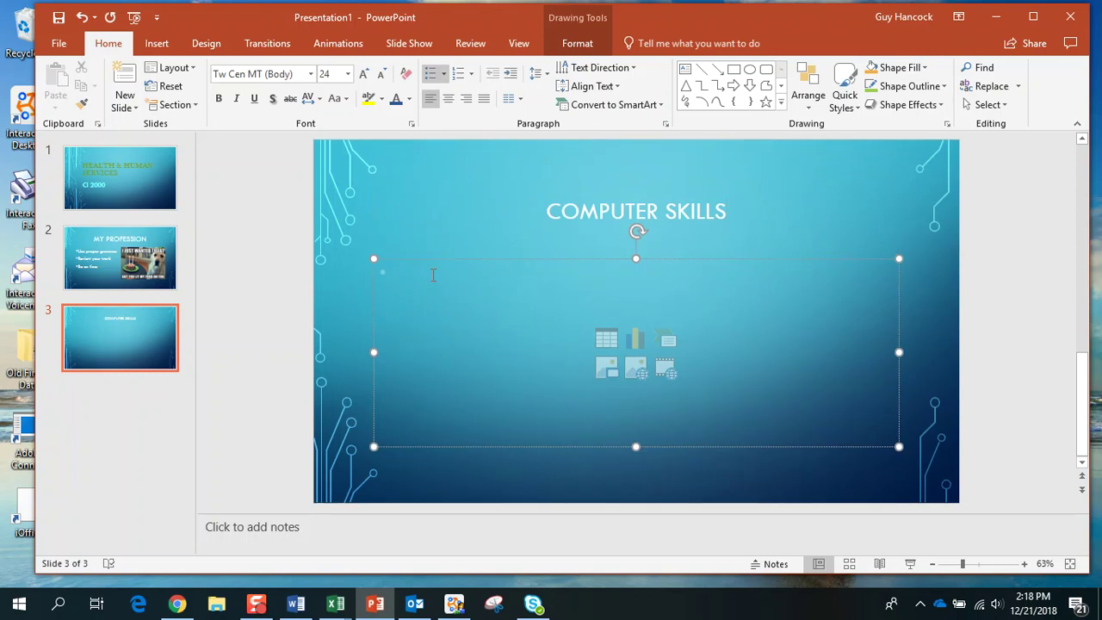
pyautogui.write('Word ')
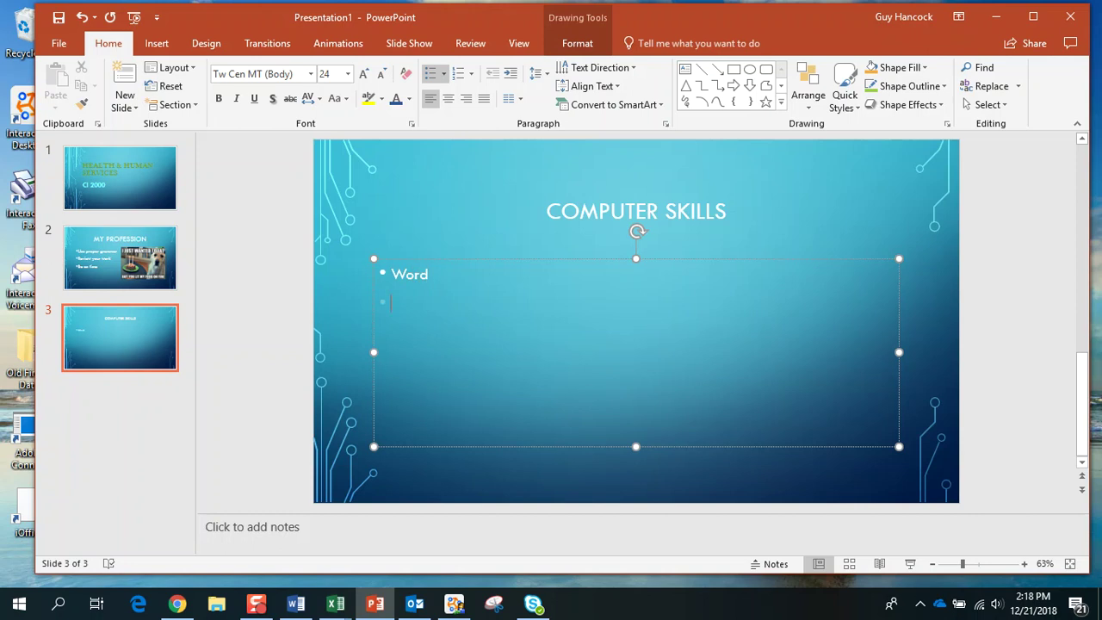
pyautogui.write('W')
pyautogui.write('indows ')
pyautogui.write('Excel')
pyautogui.press('Return')
pyautogui.write('Powerpoint')
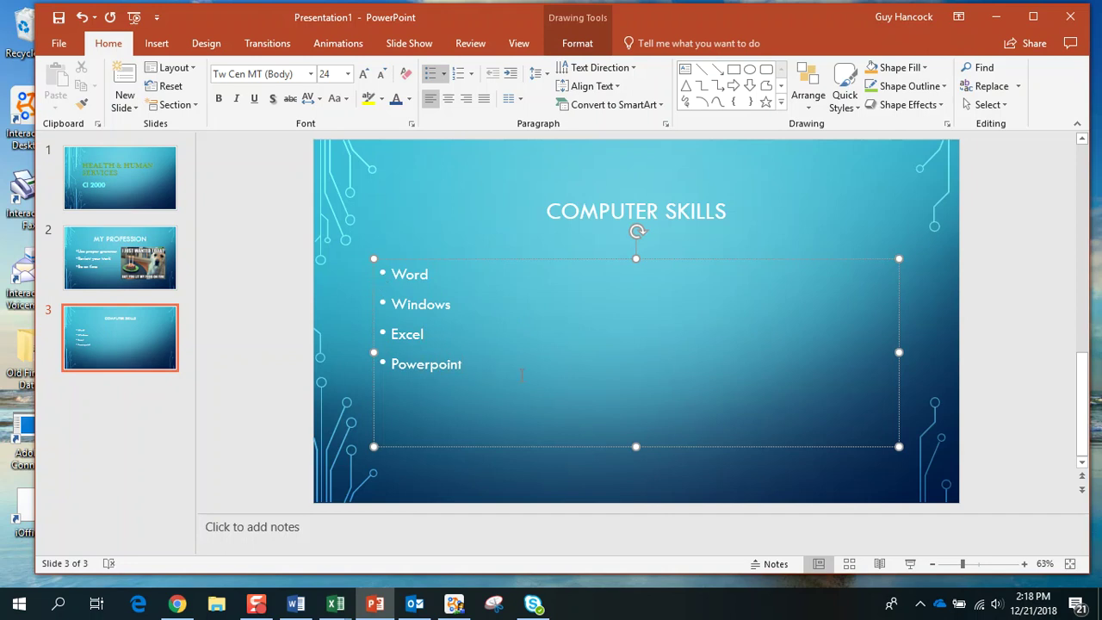
# Convert the four bullet lines on the "COMPUTER SKILLS" slide to a numbered list in the 1. 2. 3. style.
pyautogui.moveTo(477, 363); pyautogui.dragTo(361, 269)
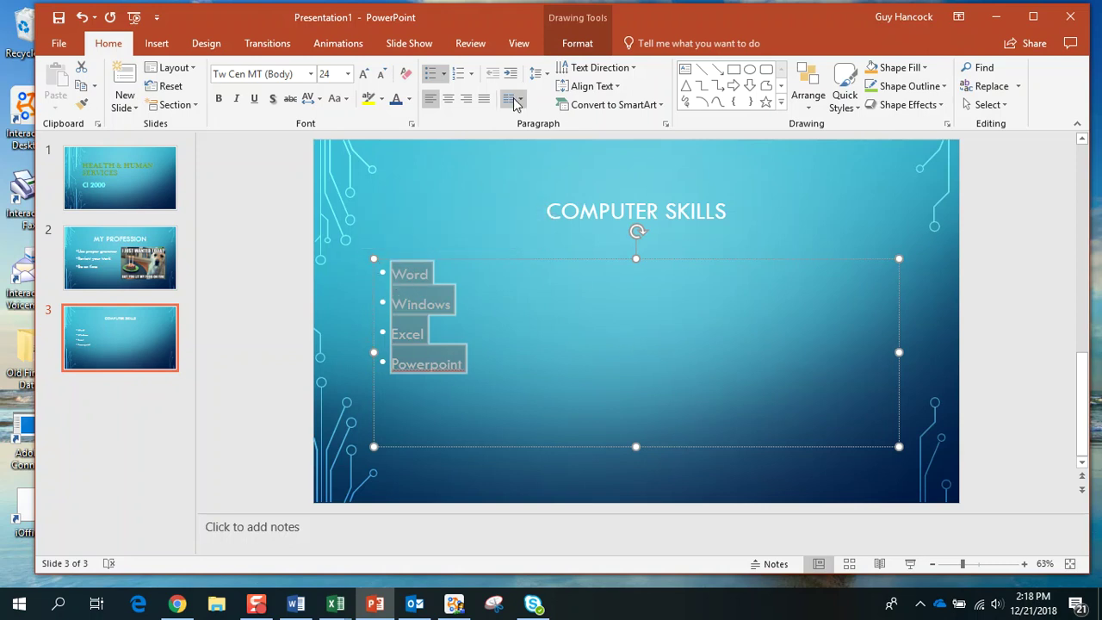
pyautogui.click(443, 77)
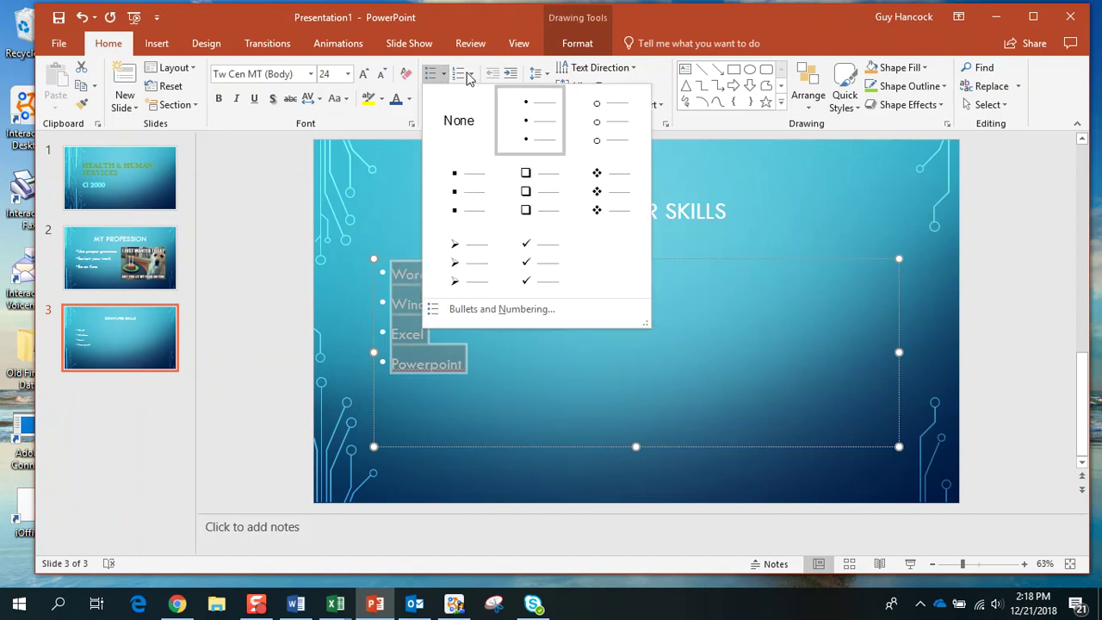
pyautogui.click(472, 76)
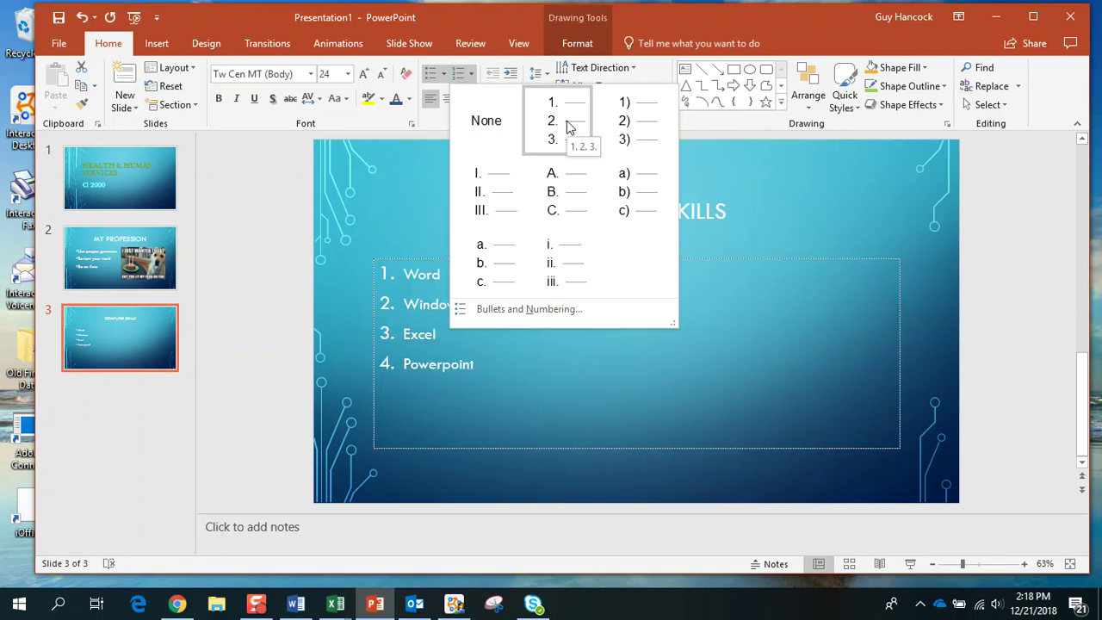
pyautogui.click(564, 122)
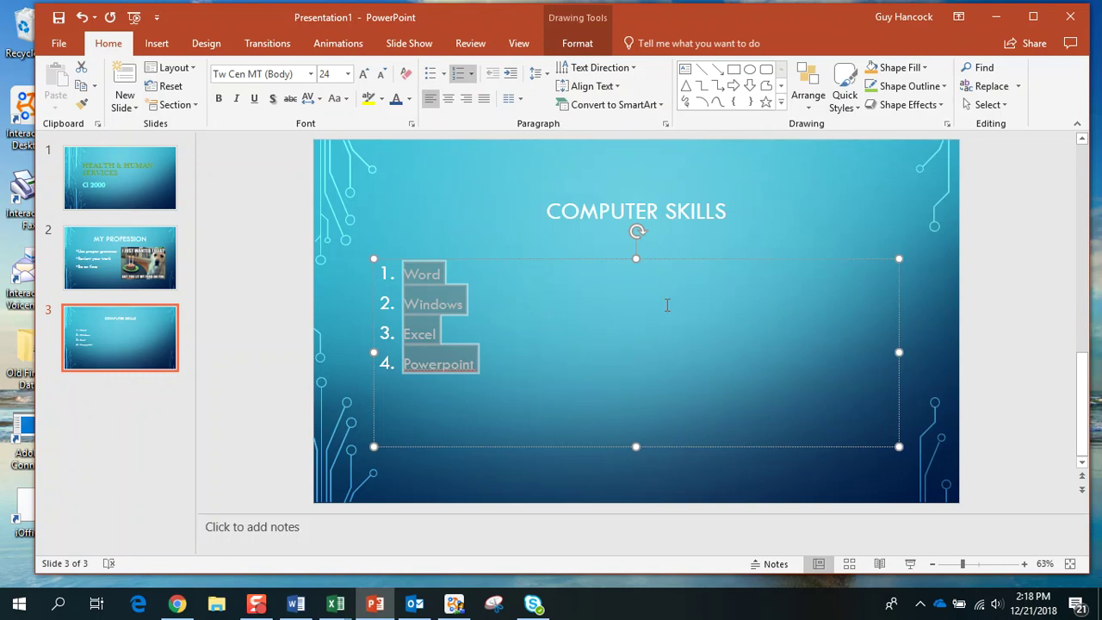
# Increase the font size of the four numbered lines to 44 and deselect the text.
pyautogui.click(365, 75)
pyautogui.click(365, 75)
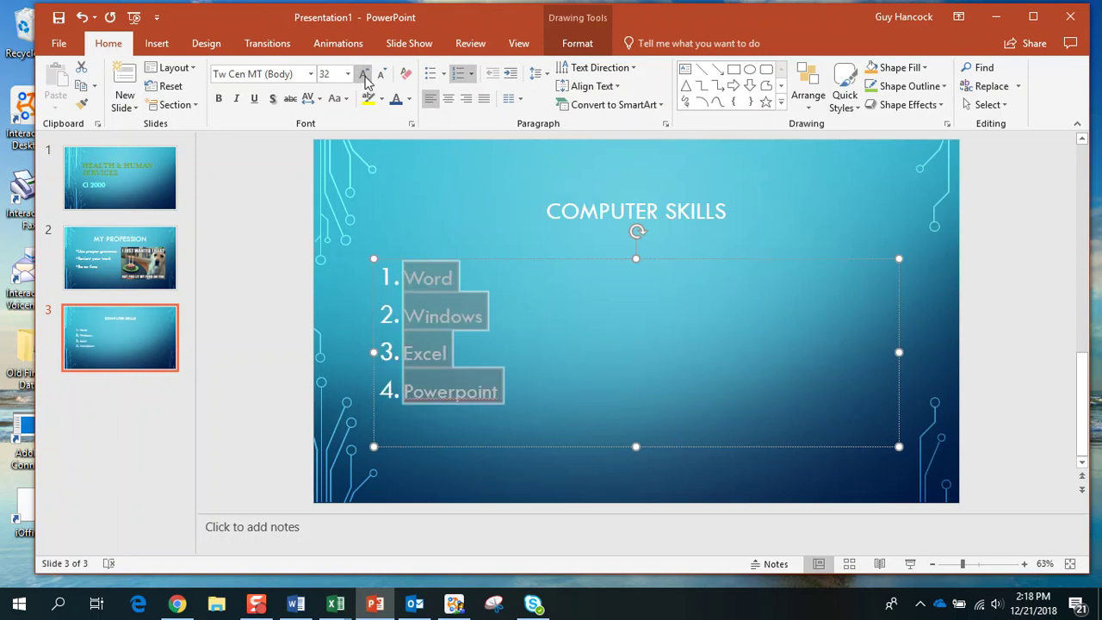
pyautogui.click(364, 75)
pyautogui.click(365, 75)
pyautogui.click(364, 75)
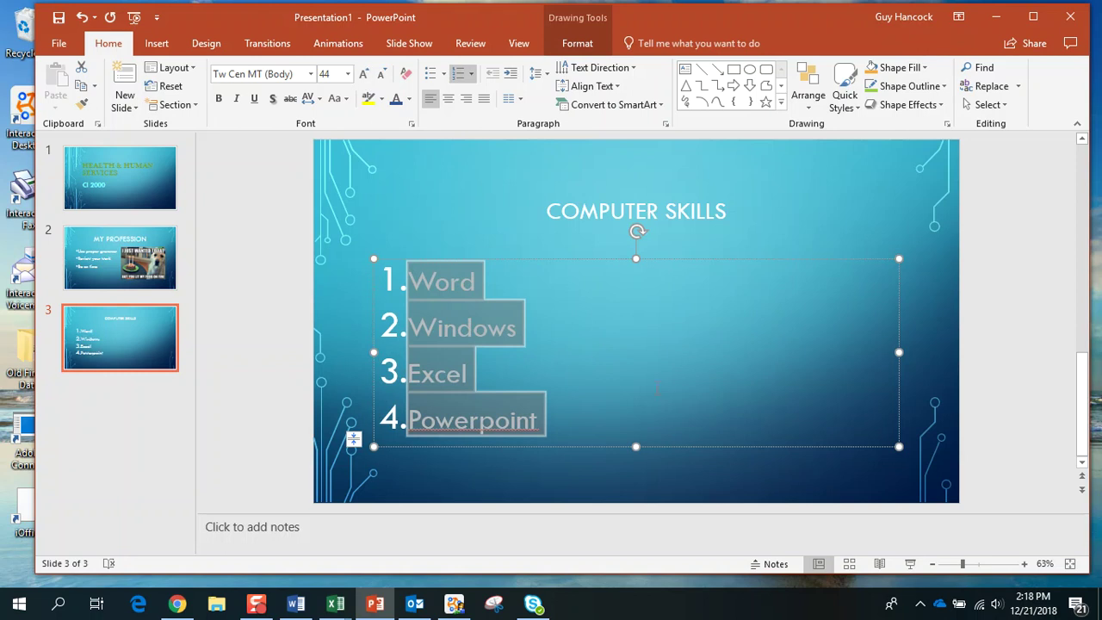
pyautogui.click(721, 464)
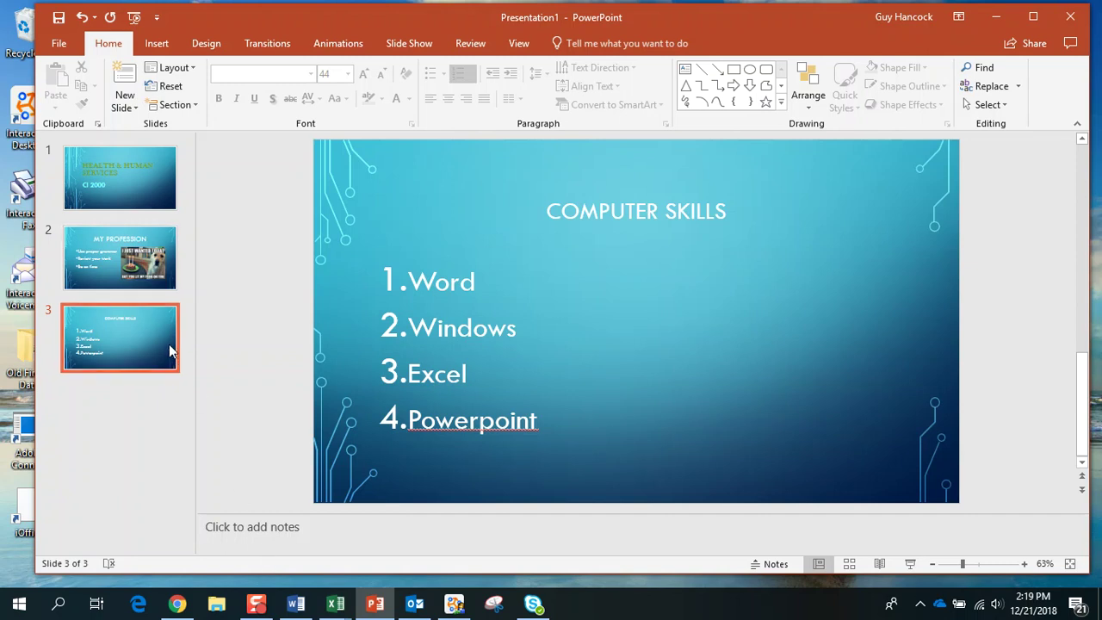
# Add the speaker note "ask students about pets" to the "MY PROFESSION" slide.
pyautogui.click(108, 261)
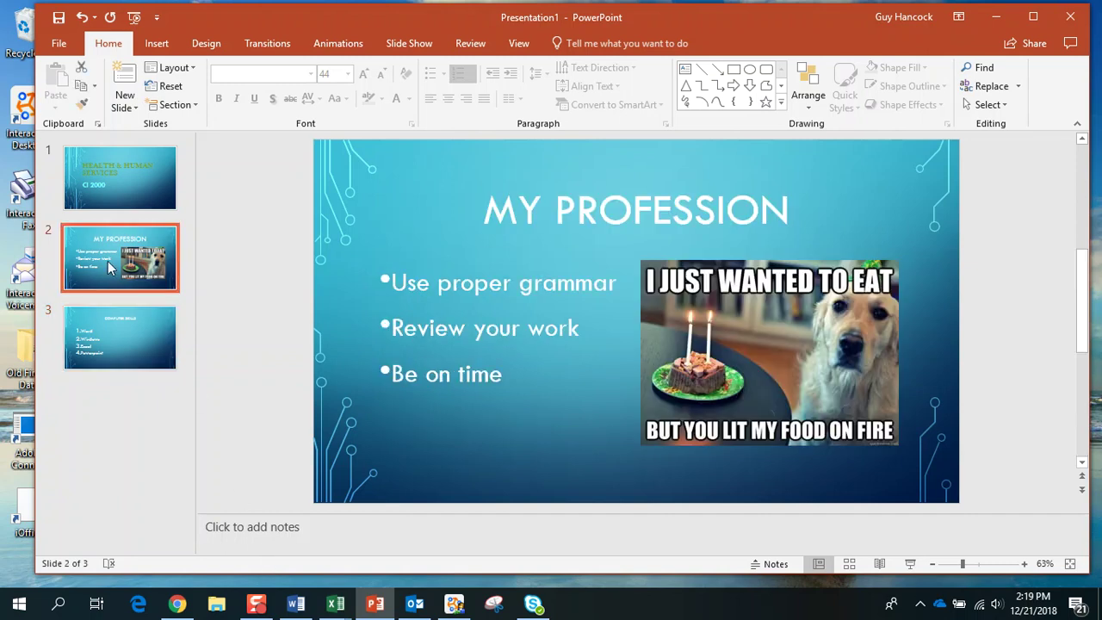
pyautogui.click(302, 525)
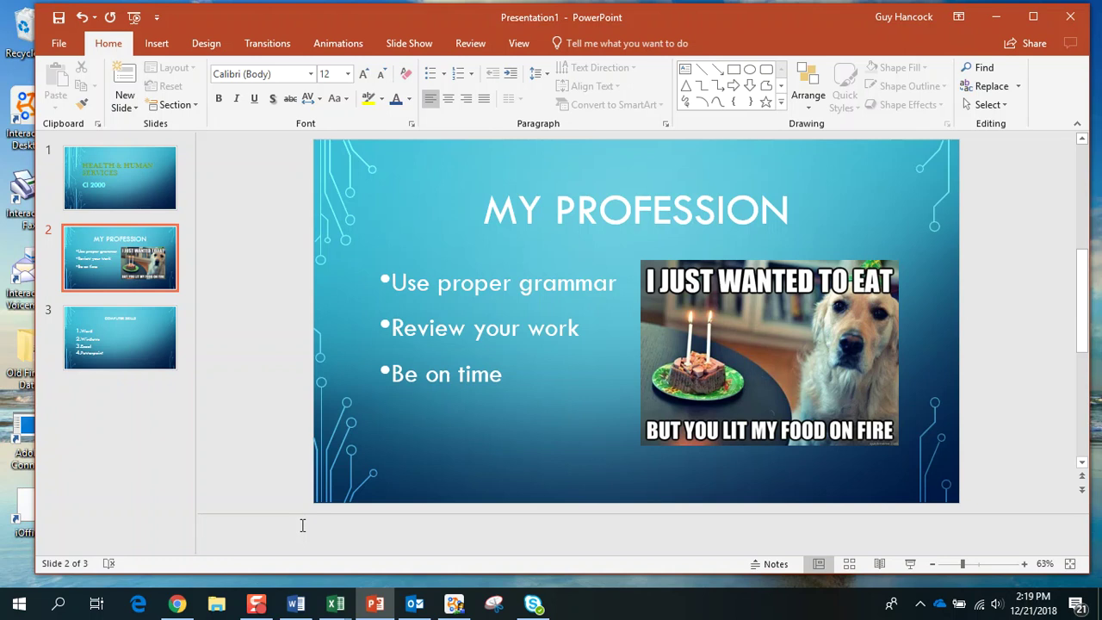
pyautogui.write('ask students about pets')
# Try the Picture with Caption layout on the "COMPUTER SKILLS" slide and undo the layout change.
pyautogui.click(113, 329)
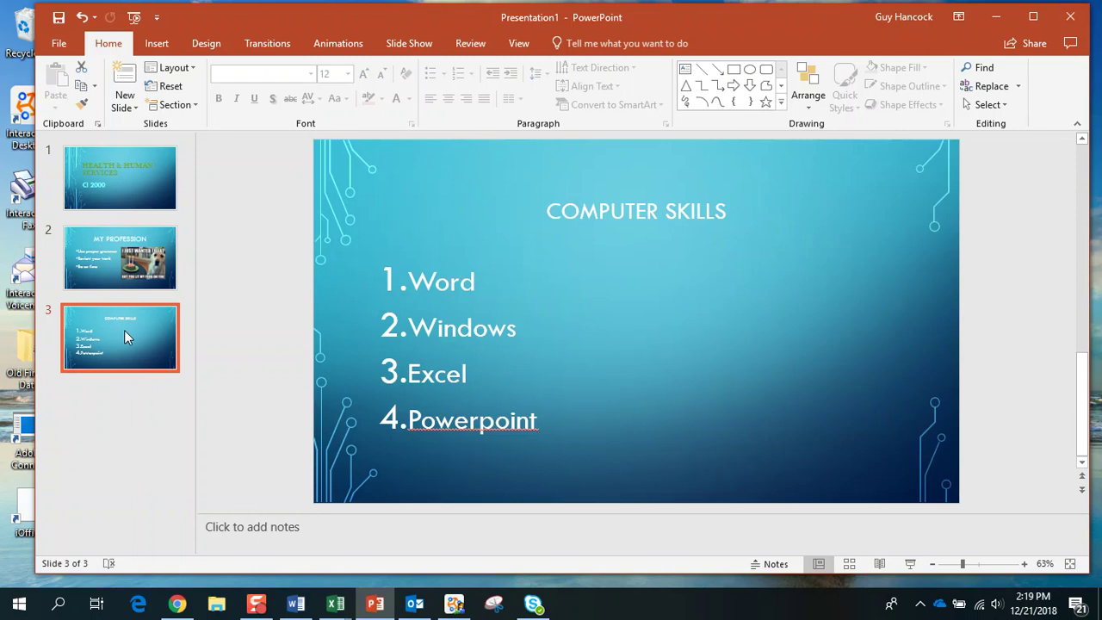
pyautogui.click(193, 68)
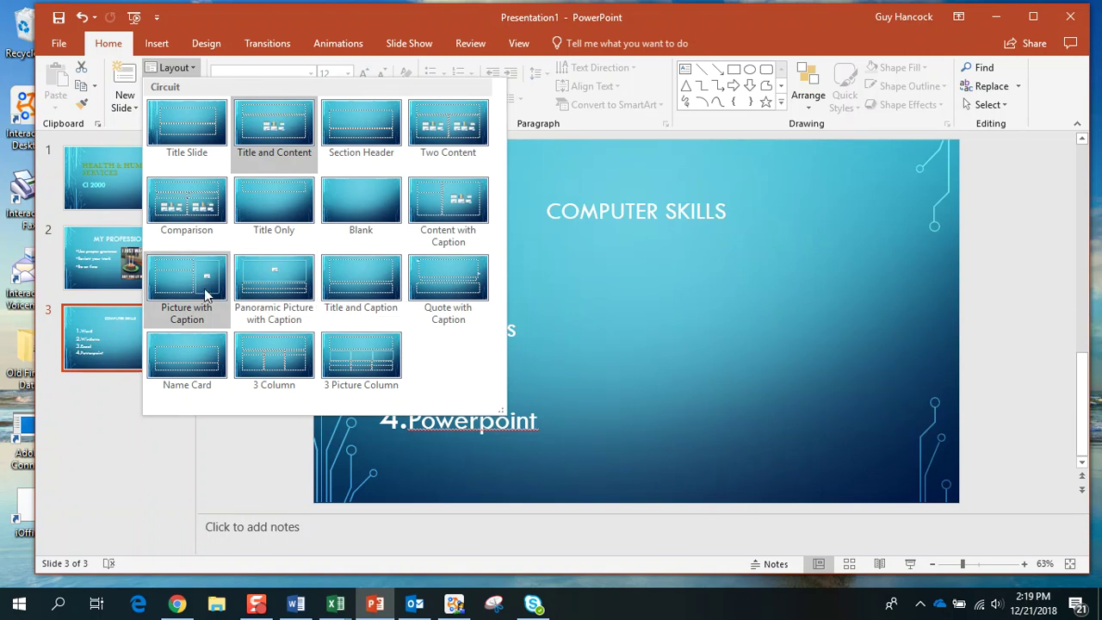
pyautogui.click(168, 284)
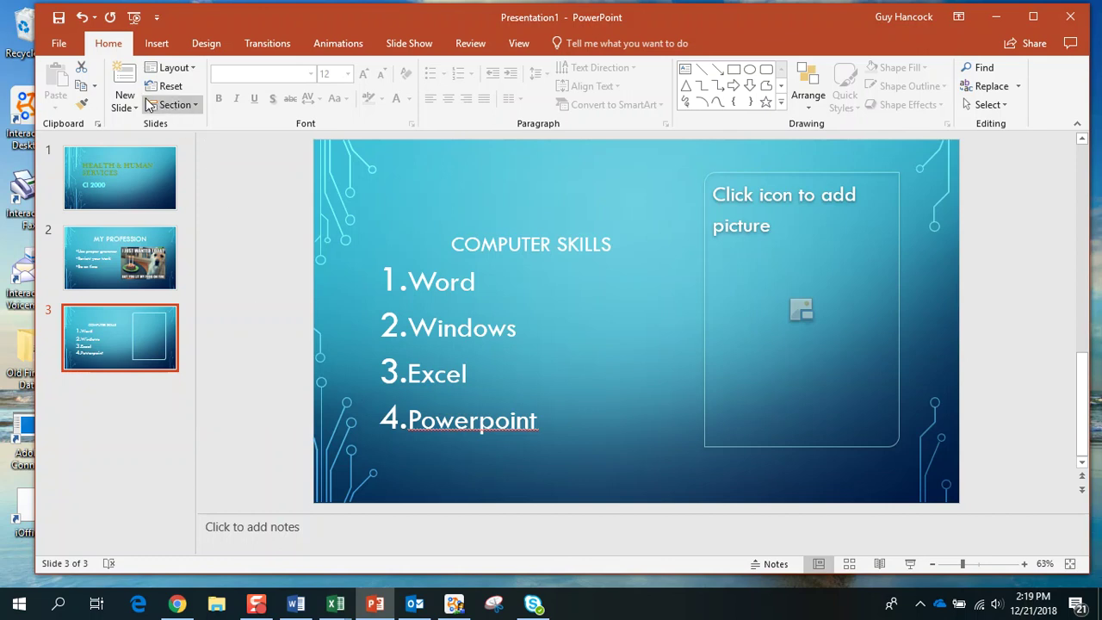
pyautogui.click(83, 21)
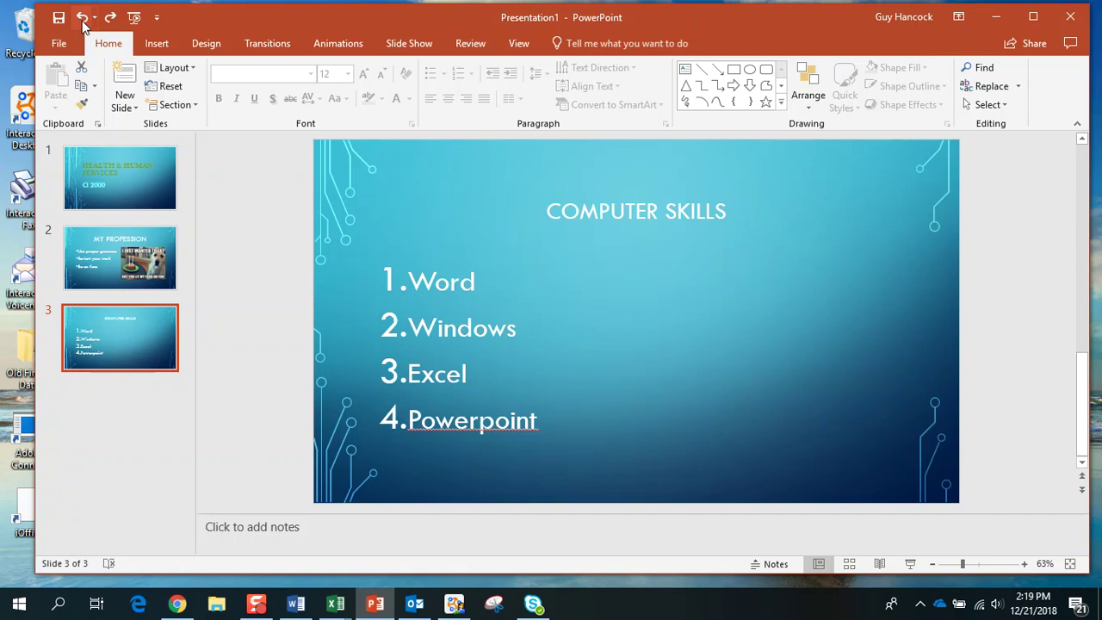
# Add a fourth slide with the Picture with Caption layout after the "COMPUTER SKILLS" slide and title it "HOBBIES".
pyautogui.click(129, 419)
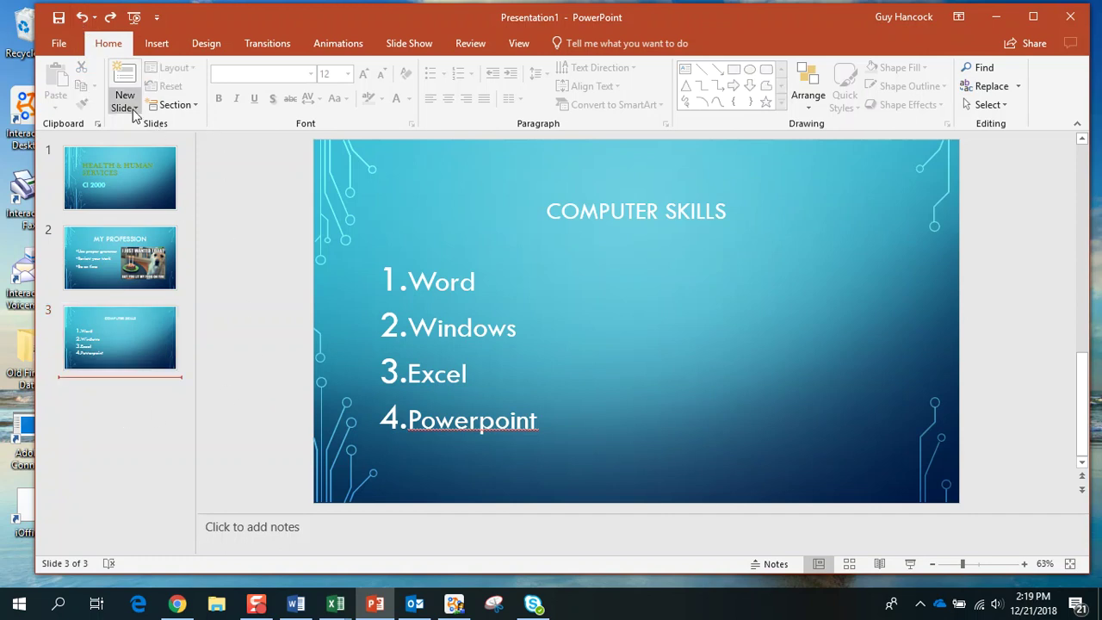
pyautogui.click(370, 293)
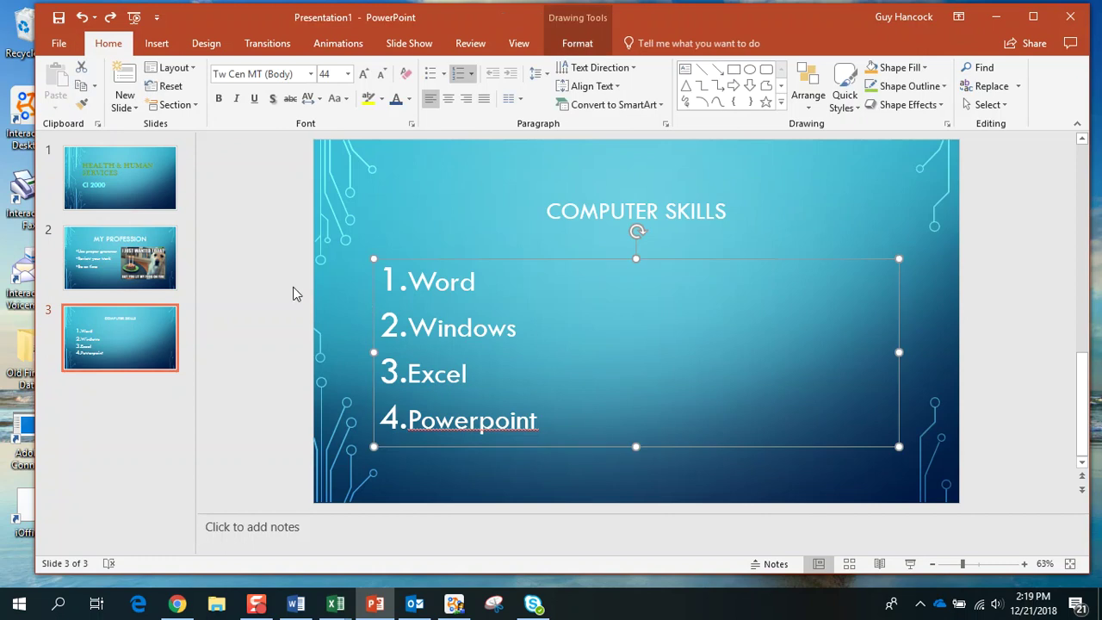
pyautogui.click(234, 531)
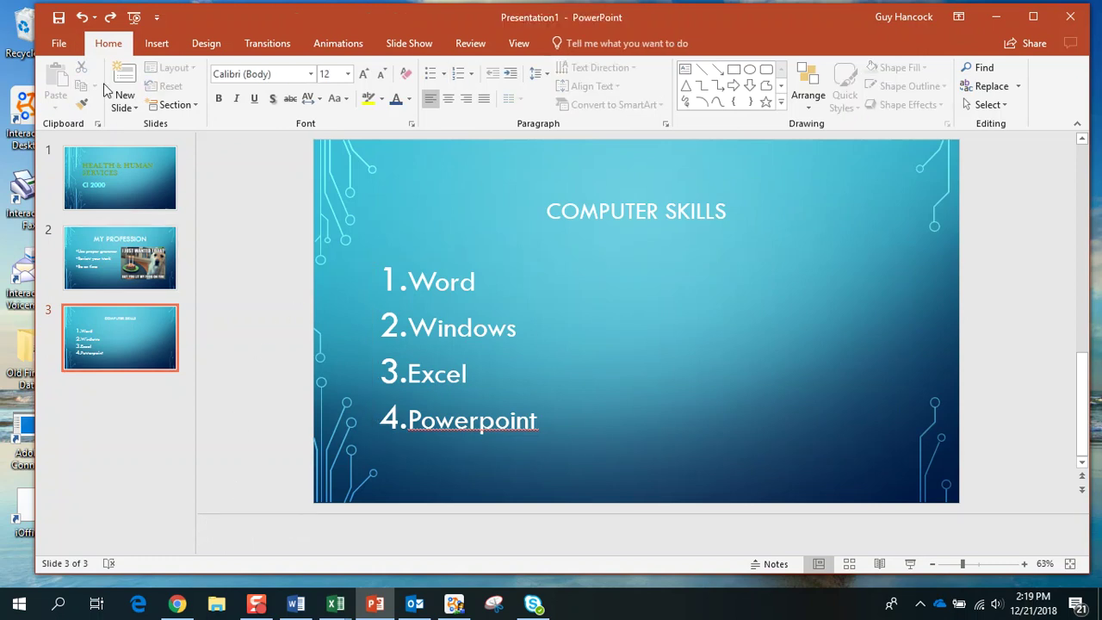
pyautogui.click(125, 108)
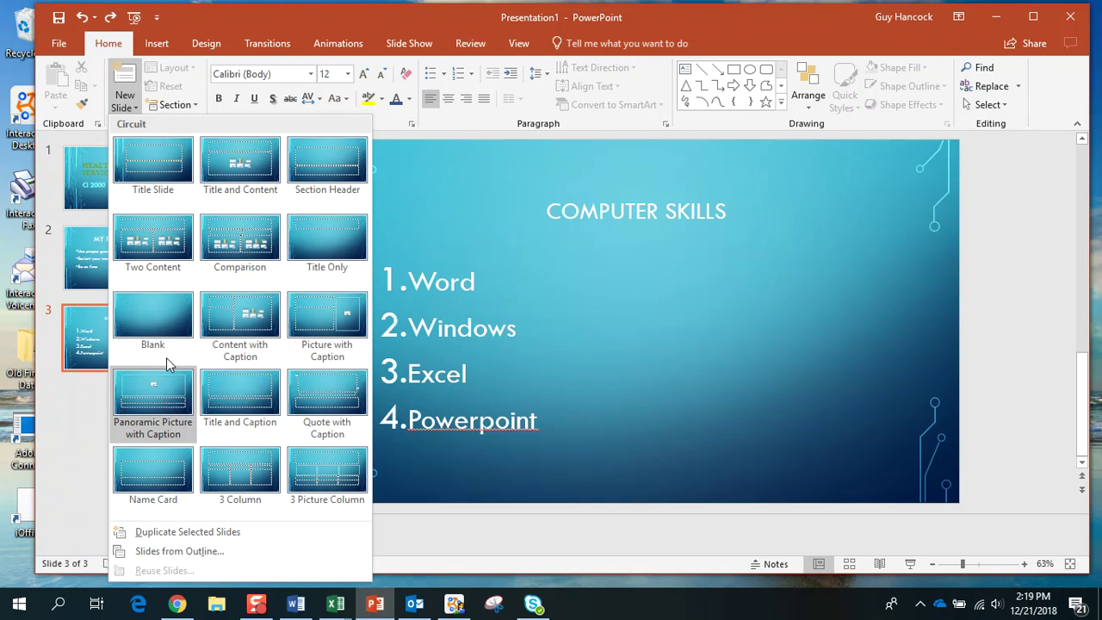
pyautogui.click(313, 317)
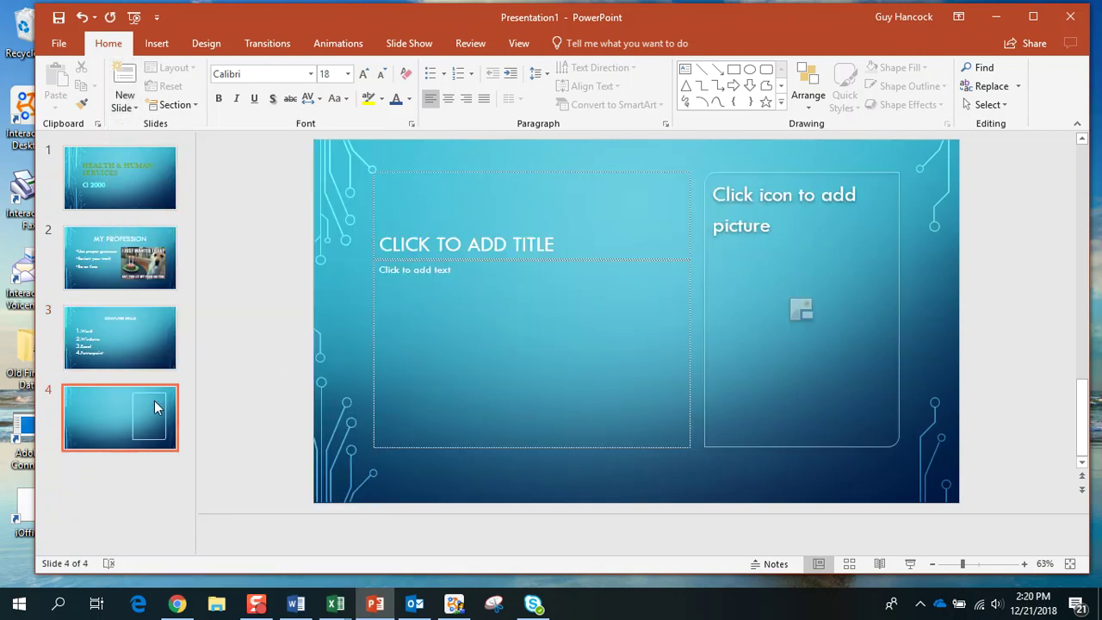
pyautogui.click(496, 241)
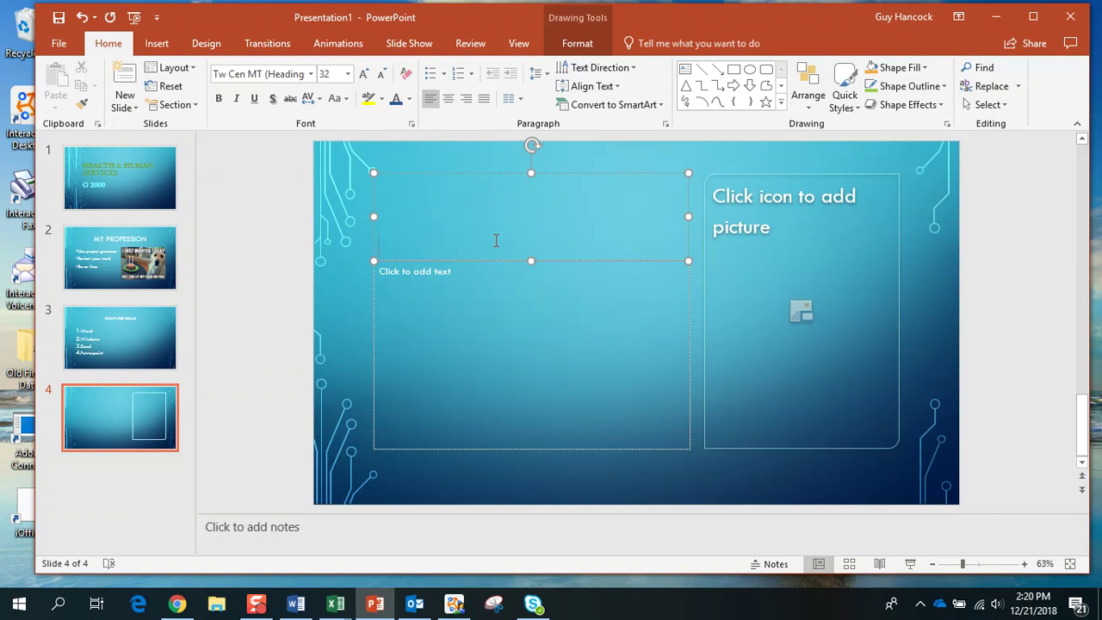
pyautogui.write('HOBBIES')
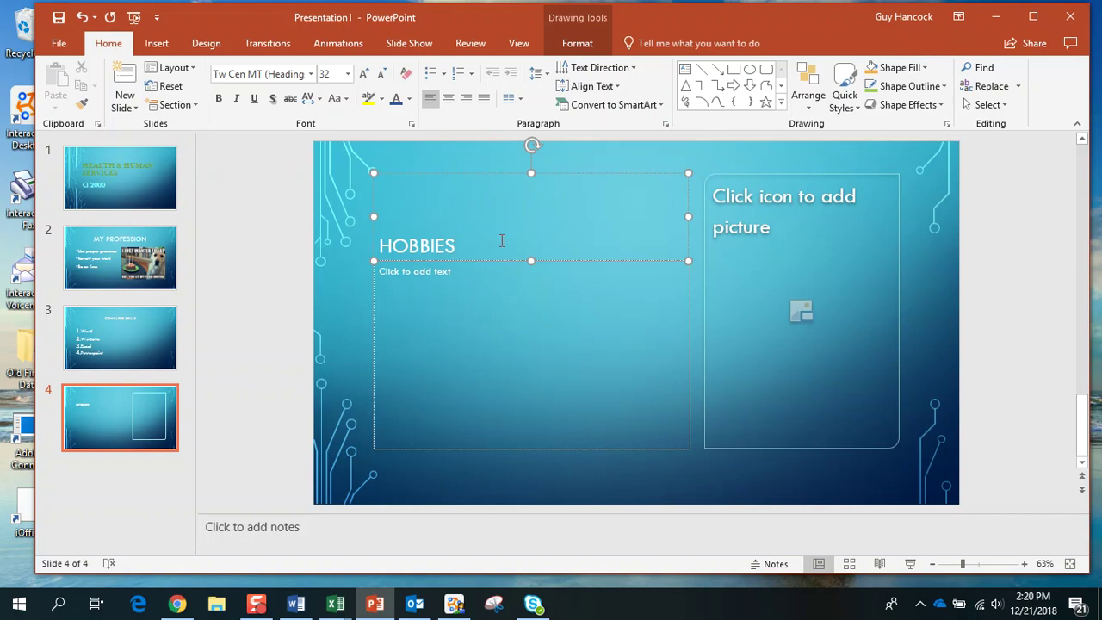
# Insert the "hockey" picture from the Pictures folder into the picture placeholder on the "HOBBIES" slide.
pyautogui.click(799, 312)
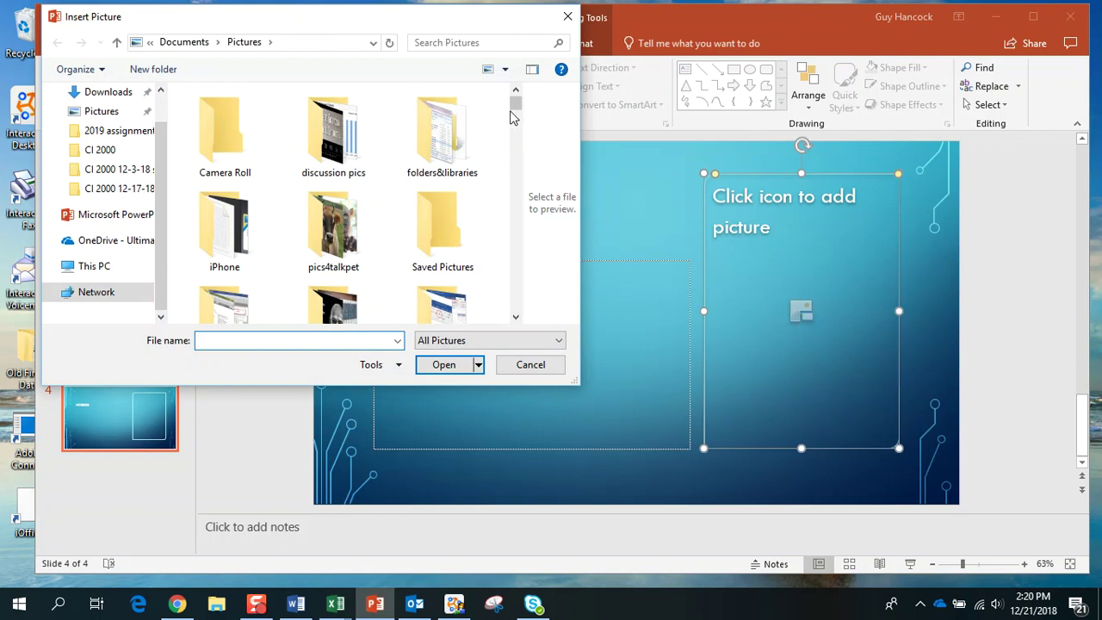
pyautogui.click(108, 112)
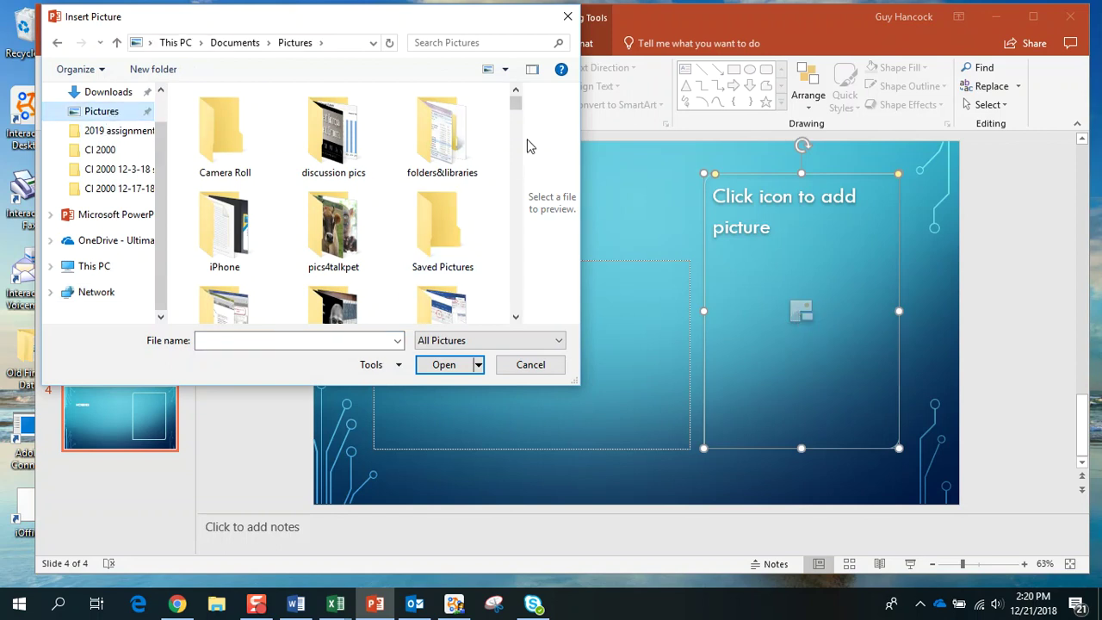
pyautogui.moveTo(518, 103); pyautogui.dragTo(469, 291)
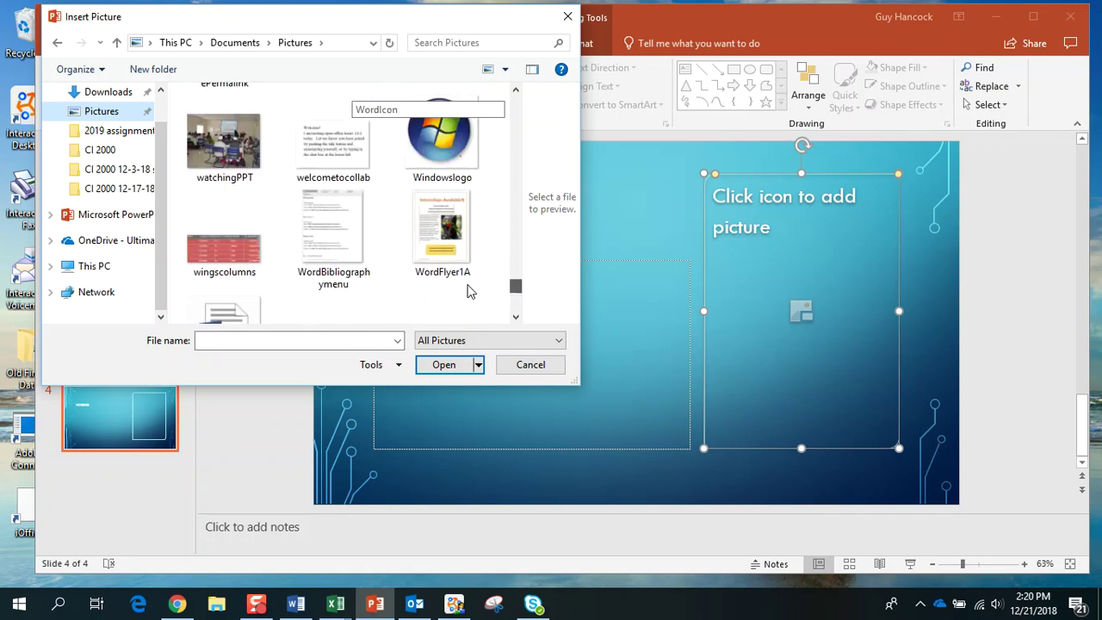
pyautogui.scroll(10, 470, 292)
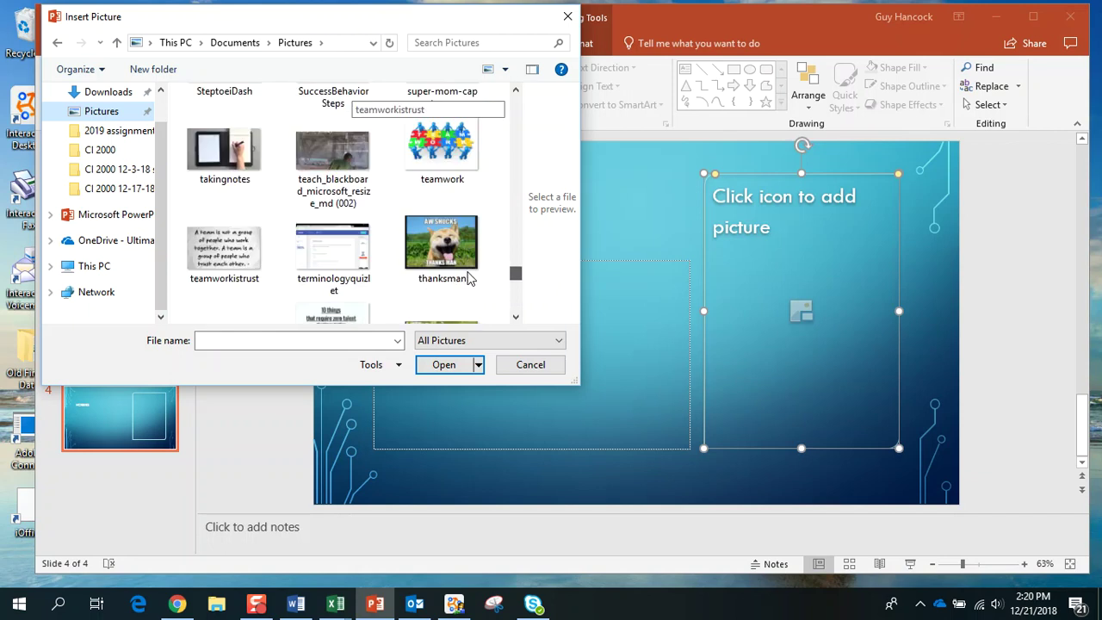
pyautogui.scroll(10, 469, 272)
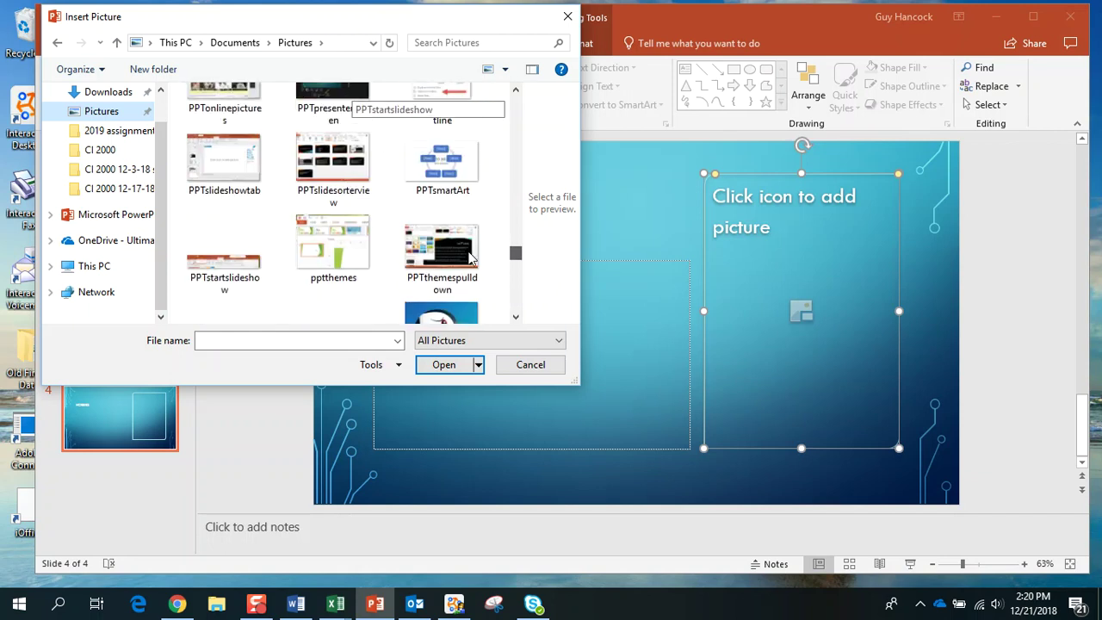
pyautogui.scroll(5, 470, 250)
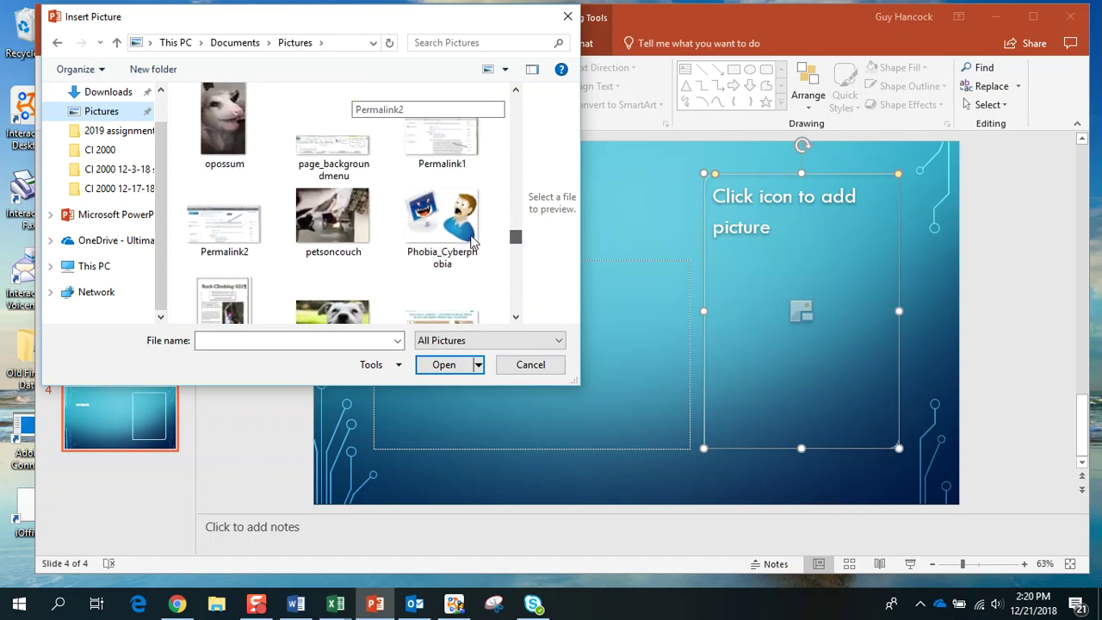
pyautogui.scroll(6, 472, 239)
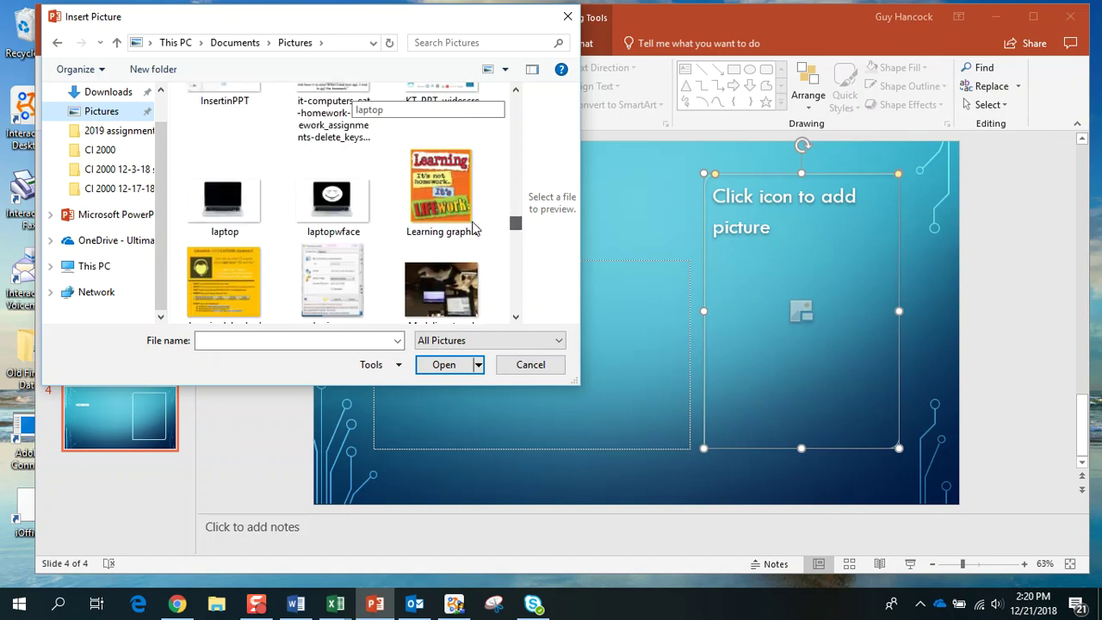
pyautogui.scroll(3, 472, 225)
pyautogui.scroll(3, 472, 220)
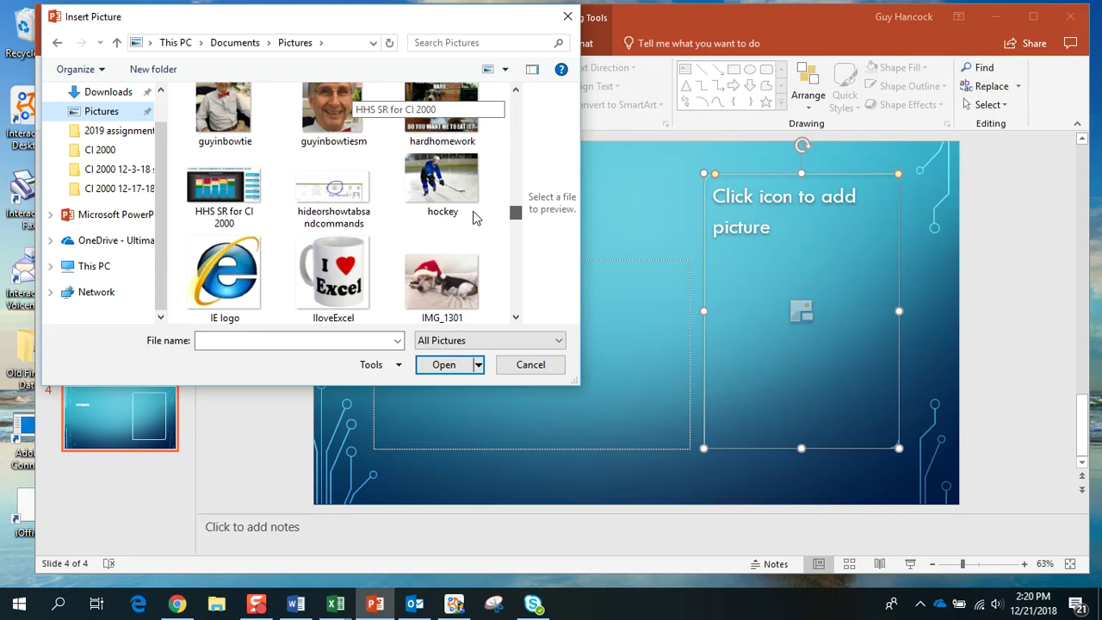
pyautogui.scroll(-1, 465, 233)
pyautogui.click(446, 258)
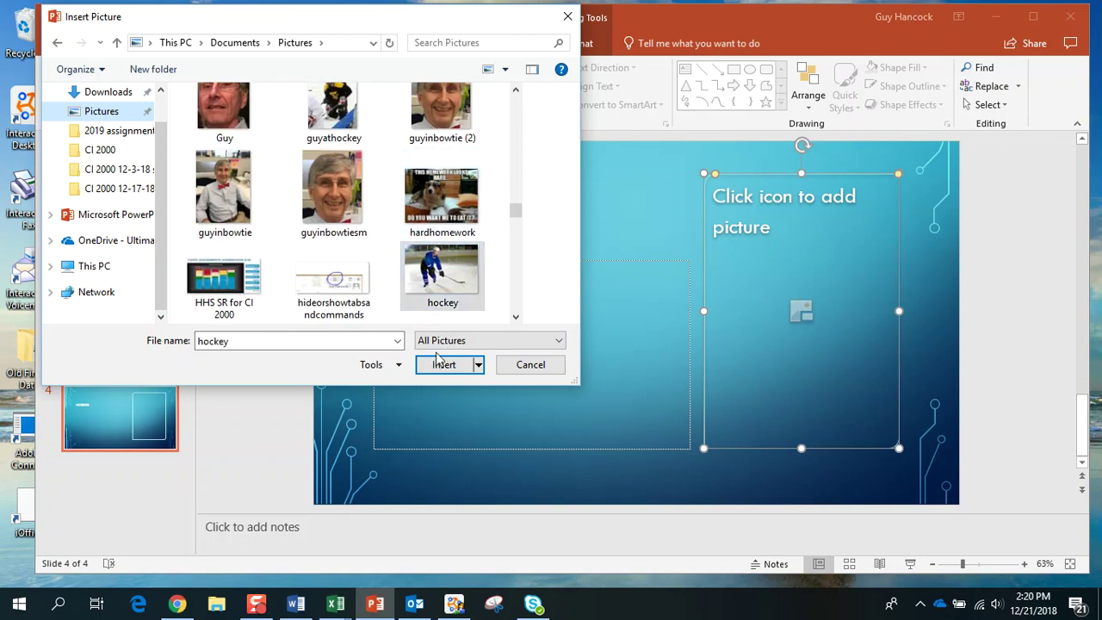
pyautogui.click(443, 364)
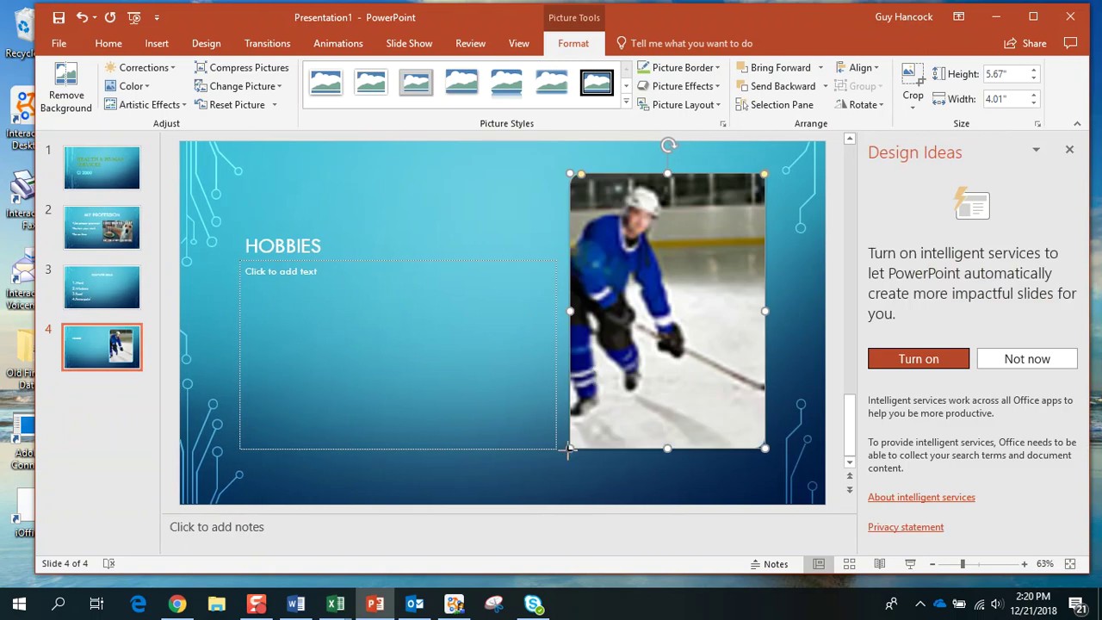
# Enlarge the hockey picture slightly by its corner, and reduce its height in small increments to below 4.2 inches.
pyautogui.moveTo(569, 449); pyautogui.dragTo(568, 451)
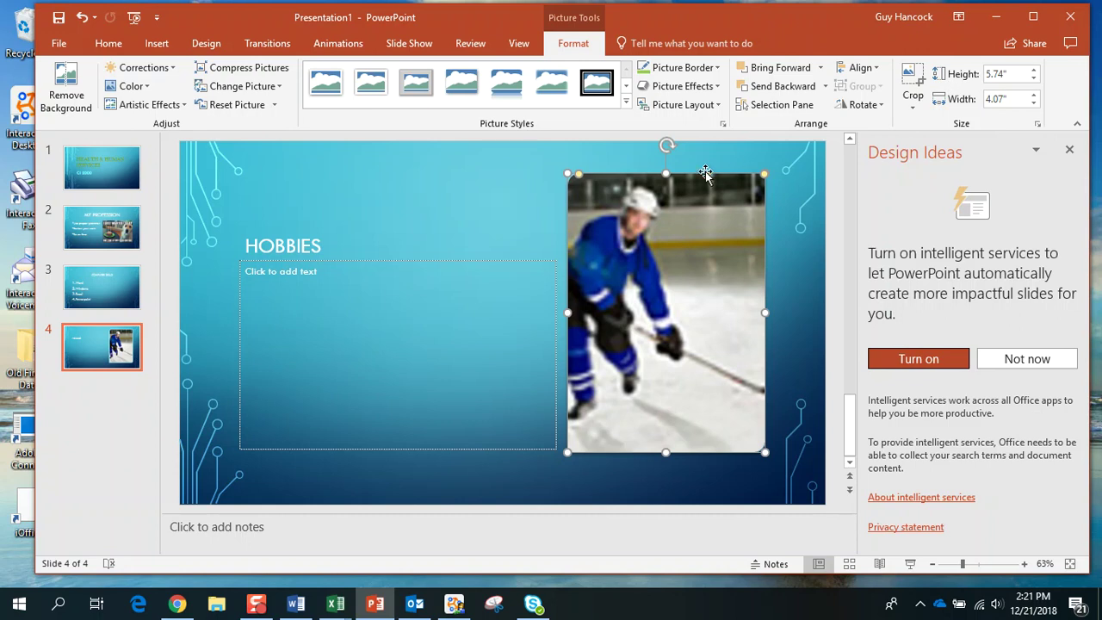
pyautogui.click(1034, 80)
pyautogui.click(1034, 81)
pyautogui.click(1035, 80)
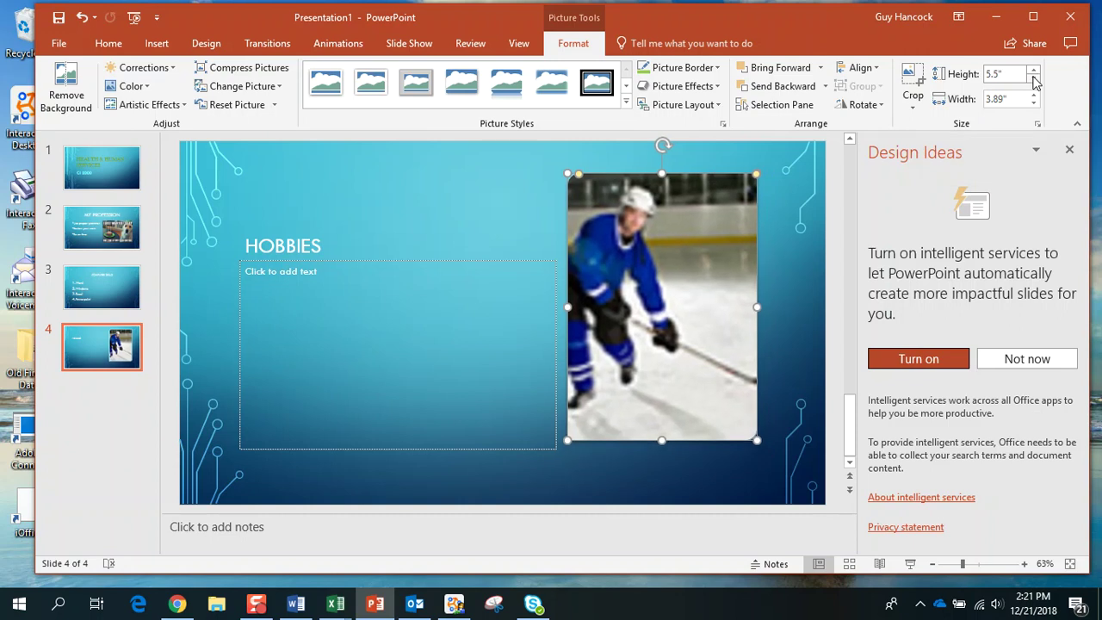
pyautogui.click(1035, 80)
pyautogui.click(1035, 80)
pyautogui.click(1034, 80)
pyautogui.click(1034, 80)
pyautogui.click(1035, 80)
pyautogui.click(1035, 80)
pyautogui.click(1035, 80)
pyautogui.click(1034, 80)
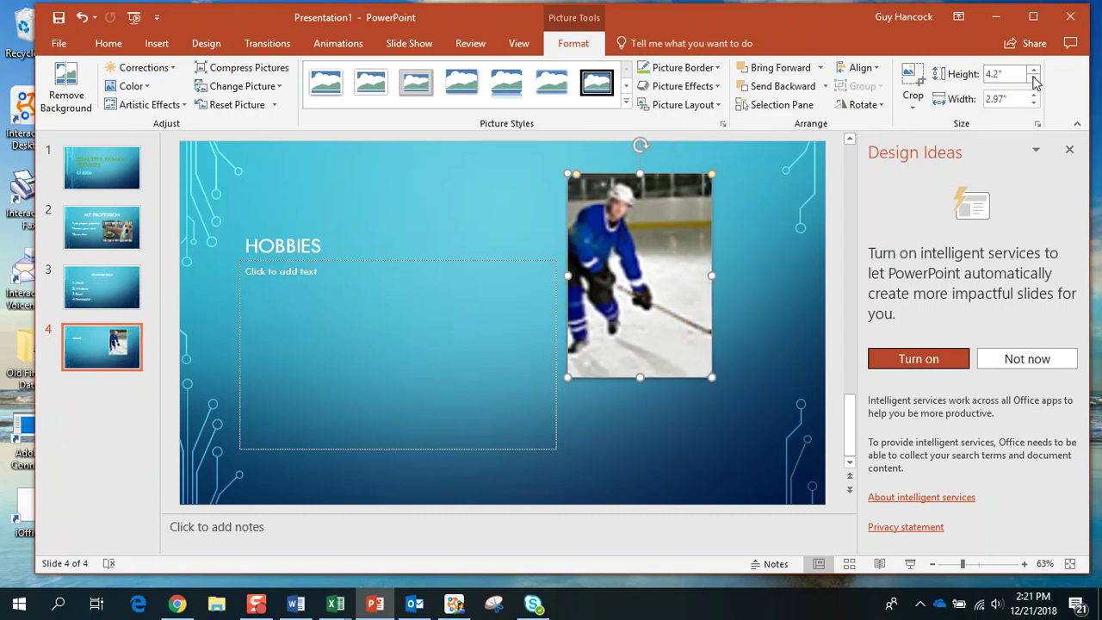
pyautogui.click(1034, 80)
# Enlarge the hockey picture to about 5.75 by 4.07 inches and give it a thin black frame style after trying the thick black one.
pyautogui.moveTo(708, 373); pyautogui.dragTo(764, 448)
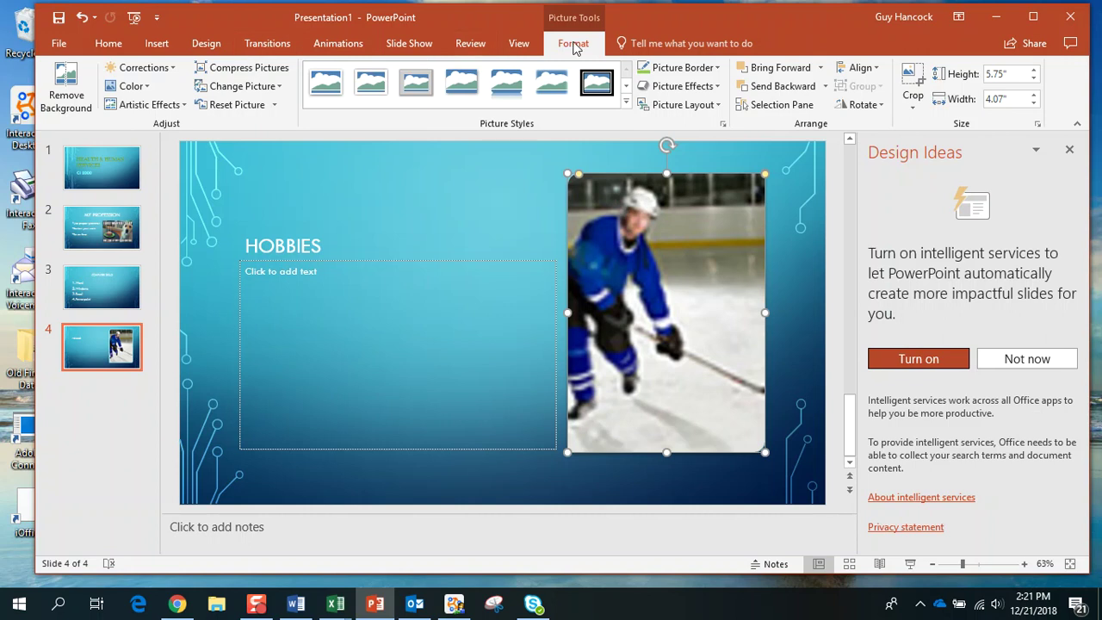
pyautogui.click(625, 101)
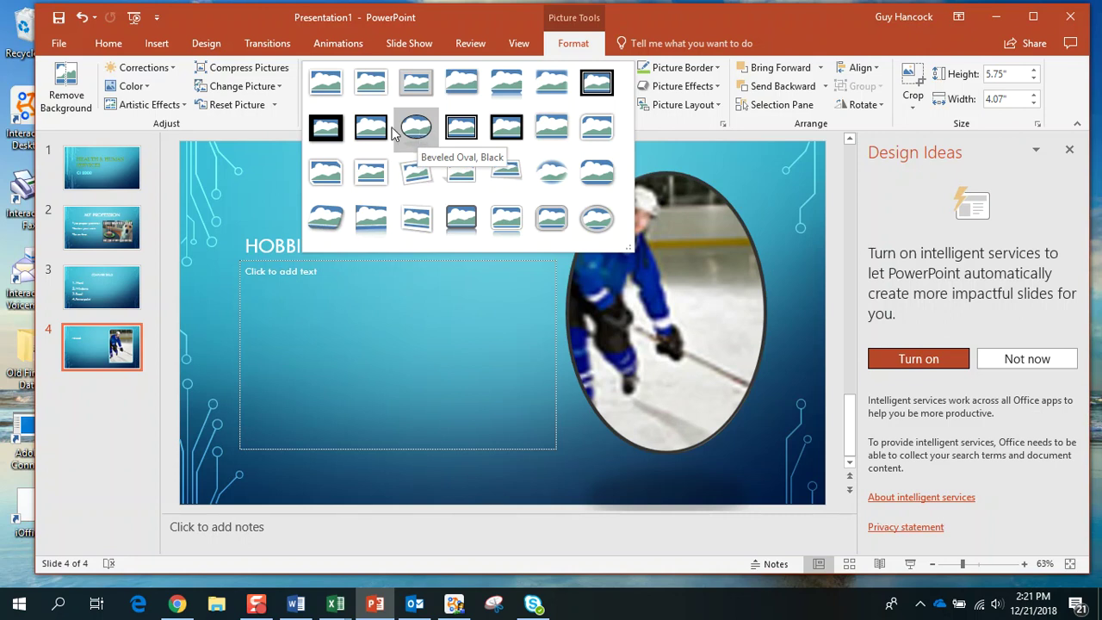
pyautogui.click(339, 128)
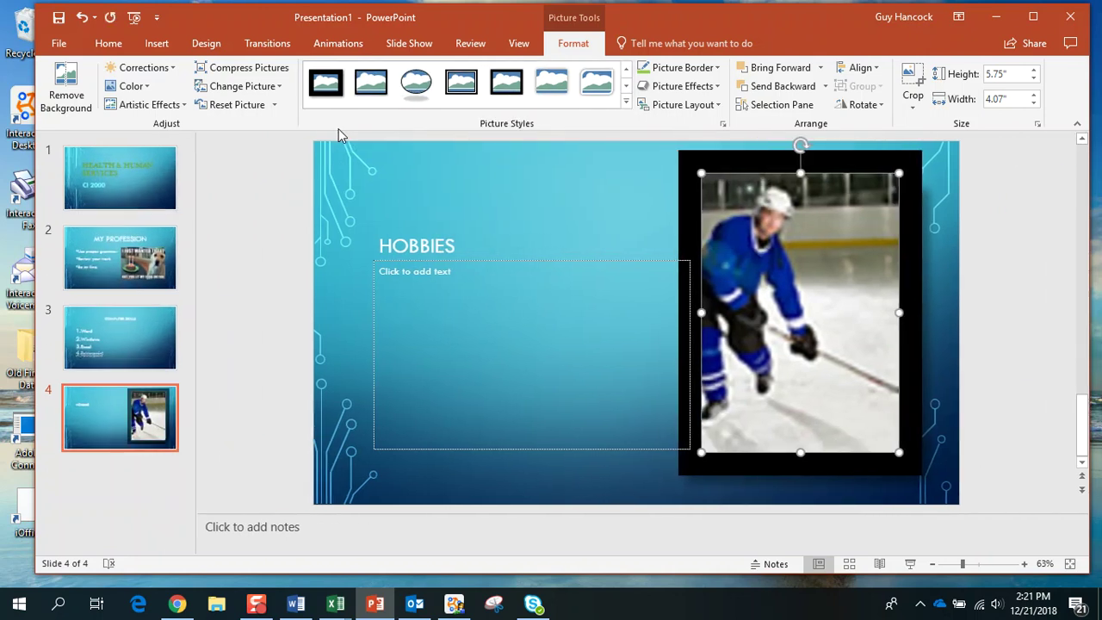
pyautogui.click(499, 88)
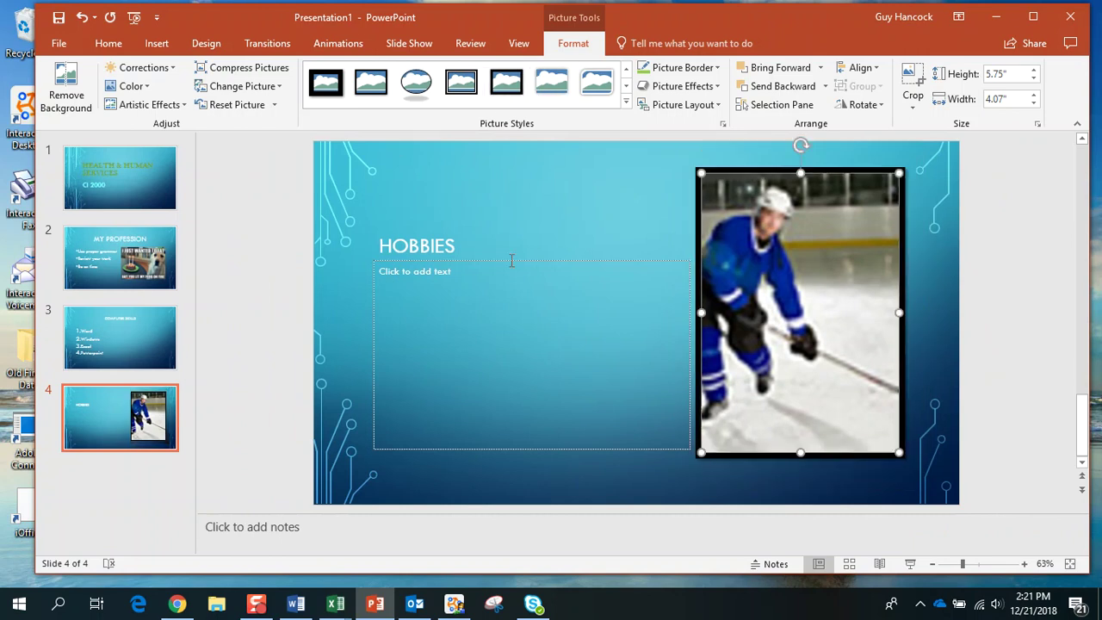
# Enter "Ice Hockey" in the text placeholder below the "HOBBIES" title.
pyautogui.click(443, 278)
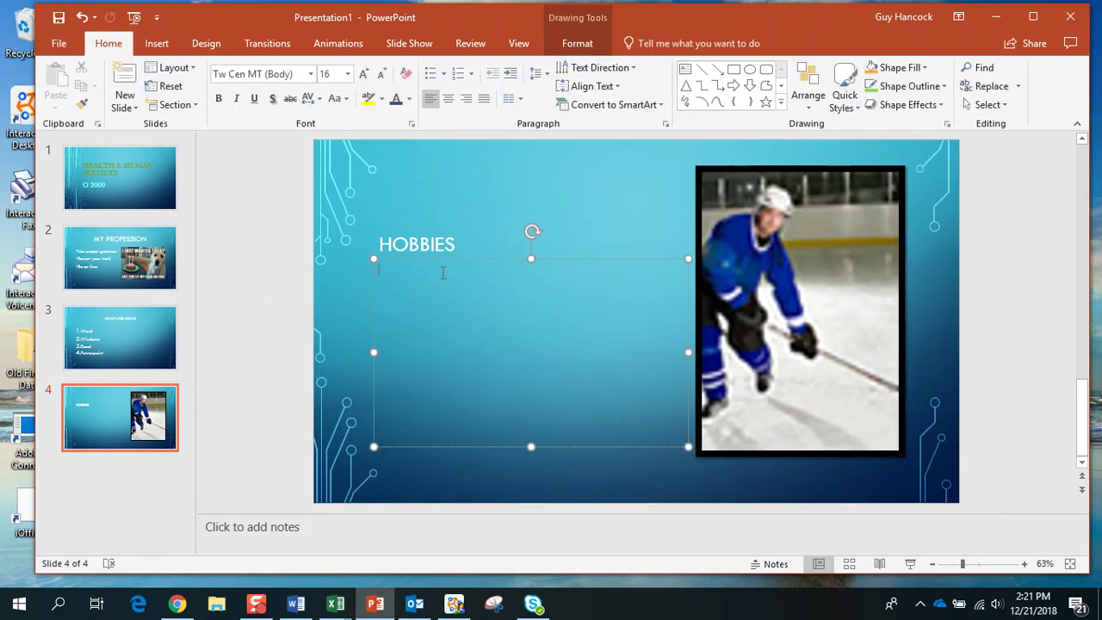
pyautogui.hotkey('ctrl', 'z')
pyautogui.write('Ice Hockey')
# Center the "Ice Hockey" text and increase its font size to 60.
pyautogui.moveTo(427, 269); pyautogui.dragTo(332, 266)
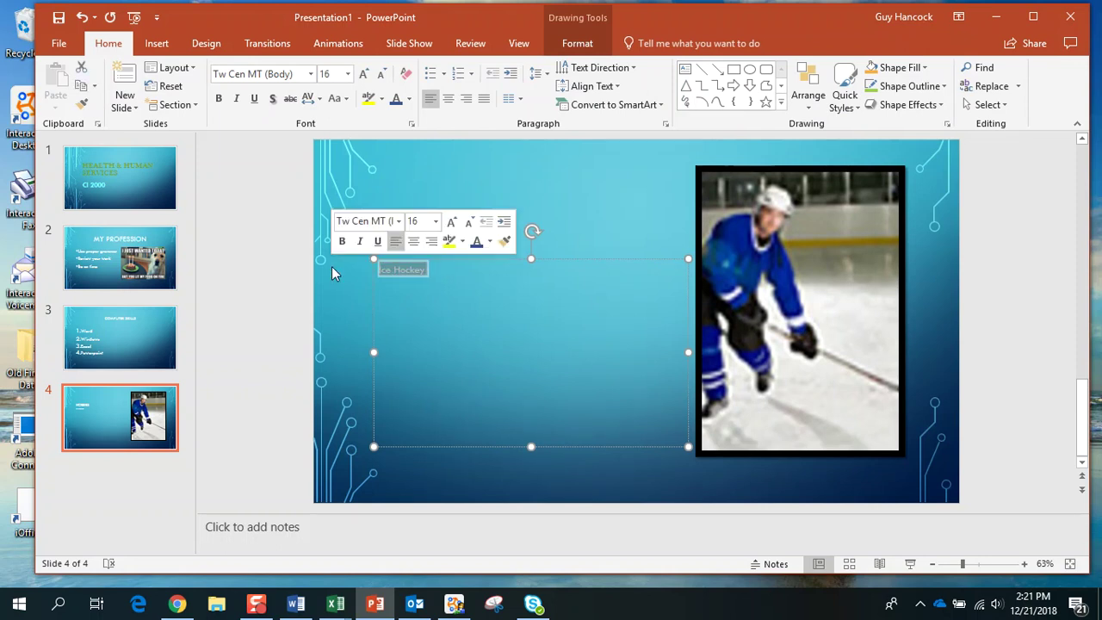
pyautogui.click(448, 98)
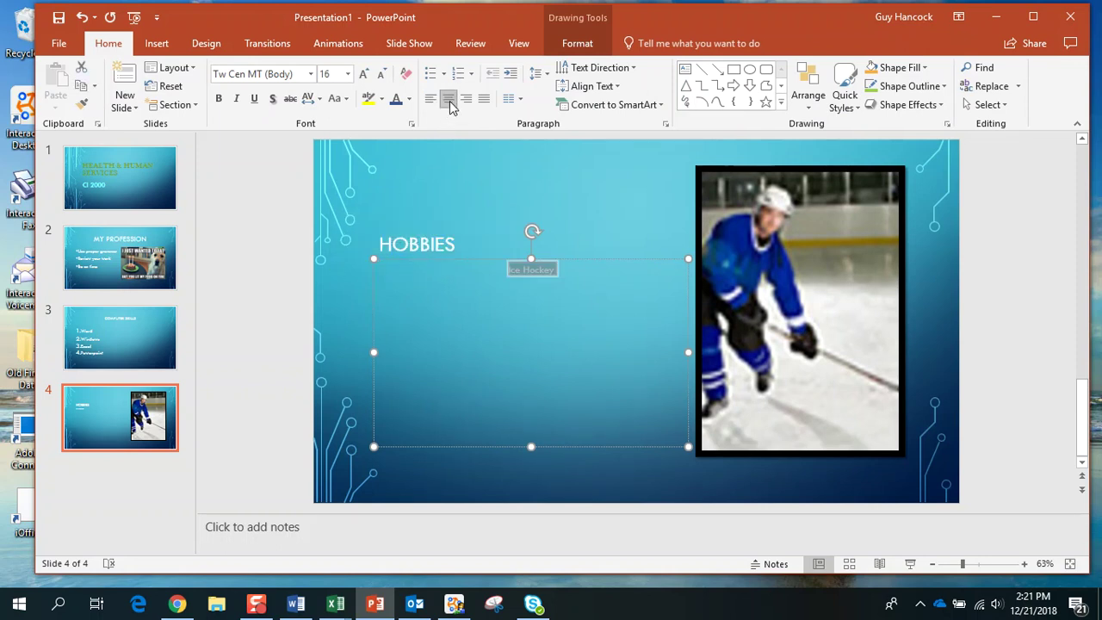
pyautogui.click(365, 75)
pyautogui.click(365, 75)
pyautogui.click(366, 75)
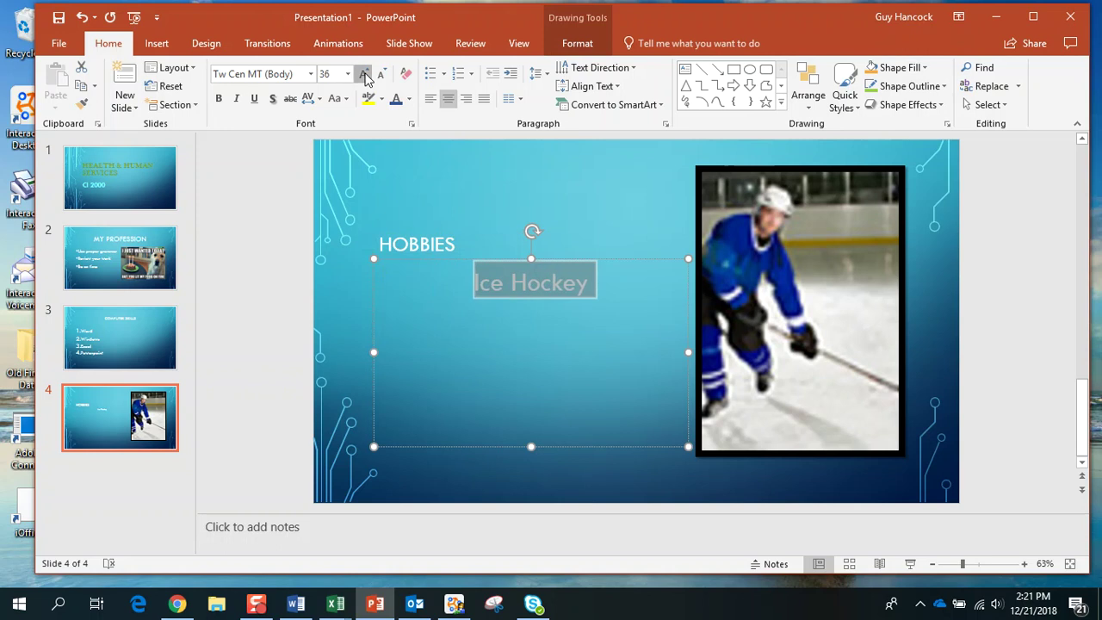
pyautogui.click(365, 75)
pyautogui.click(365, 75)
pyautogui.click(365, 75)
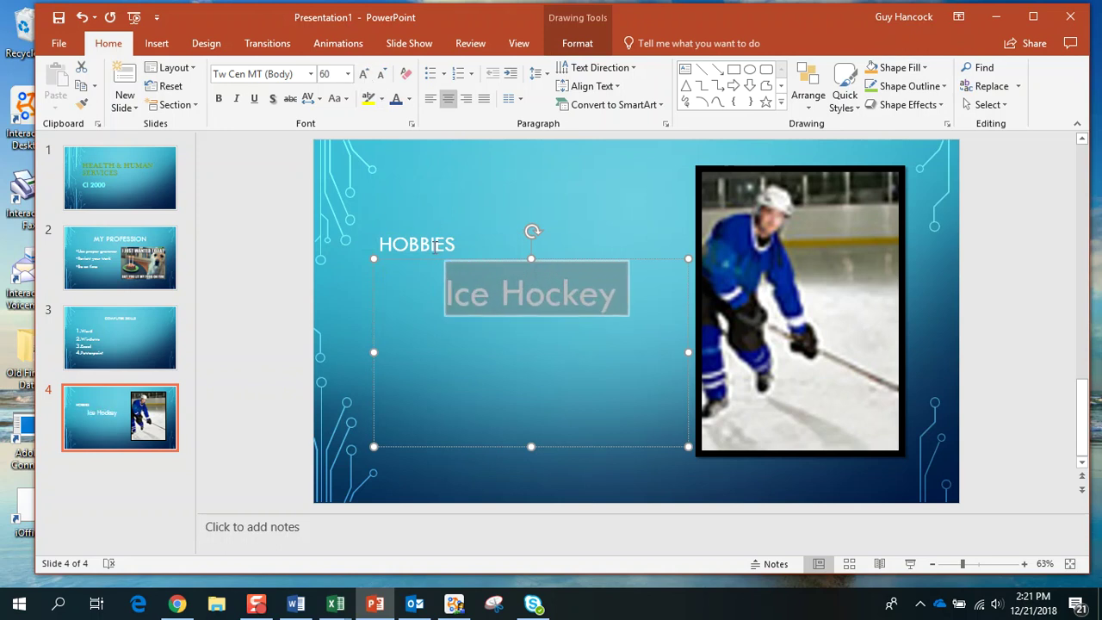
# Center the "HOBBIES" title in its placeholder and deselect the text.
pyautogui.click(438, 246)
pyautogui.click(448, 98)
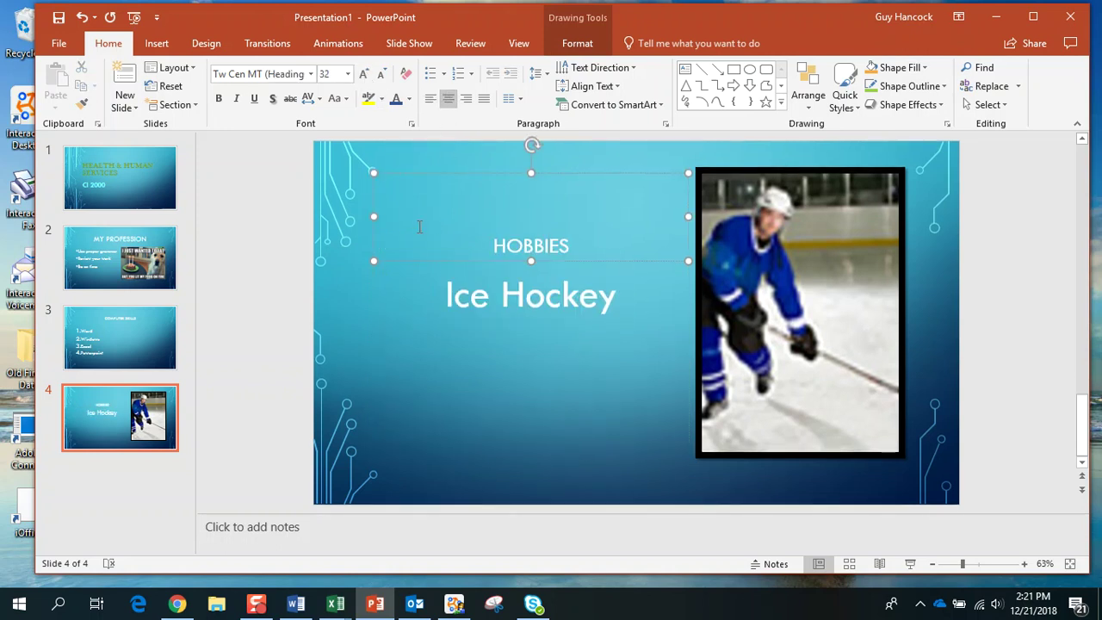
pyautogui.click(454, 357)
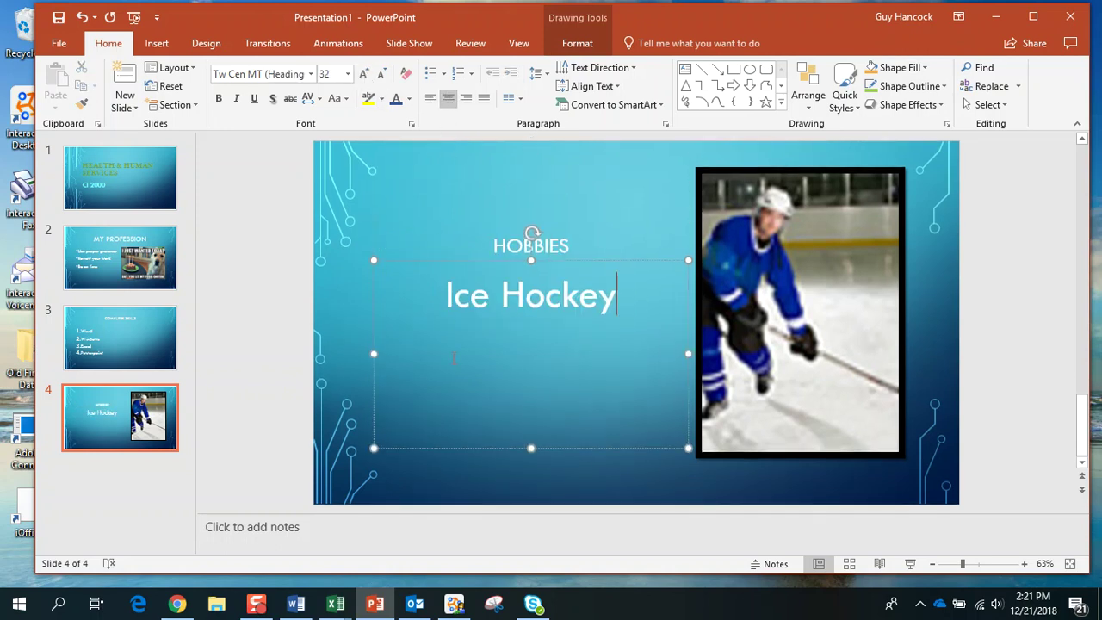
pyautogui.click(643, 492)
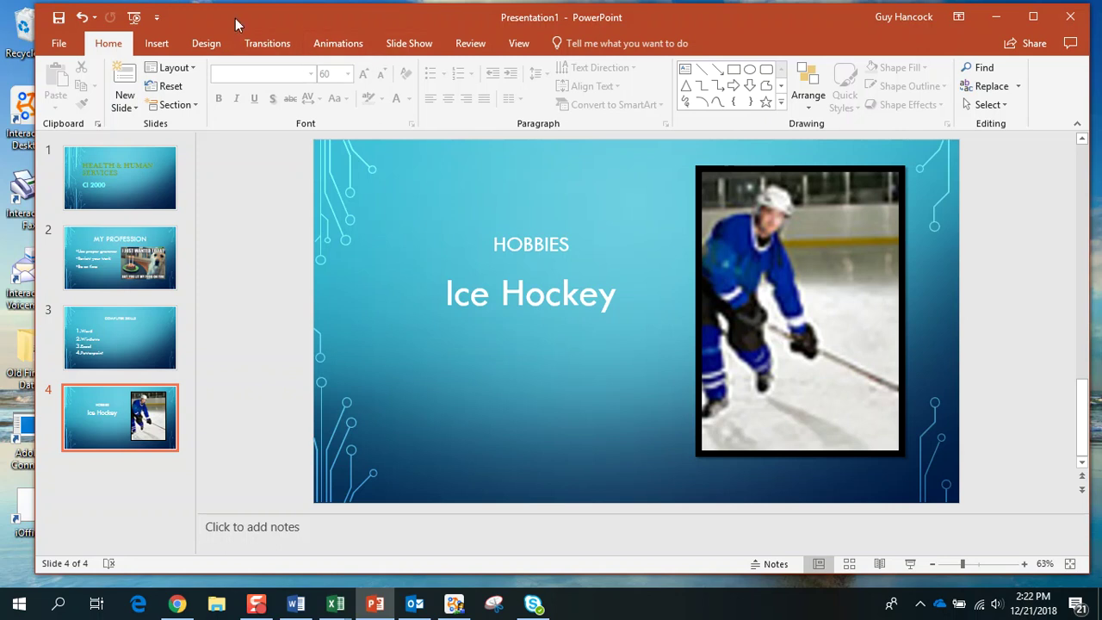
# Add a slide footer with the presenter's name followed by "Week 3" and apply it to all slides.
pyautogui.click(158, 45)
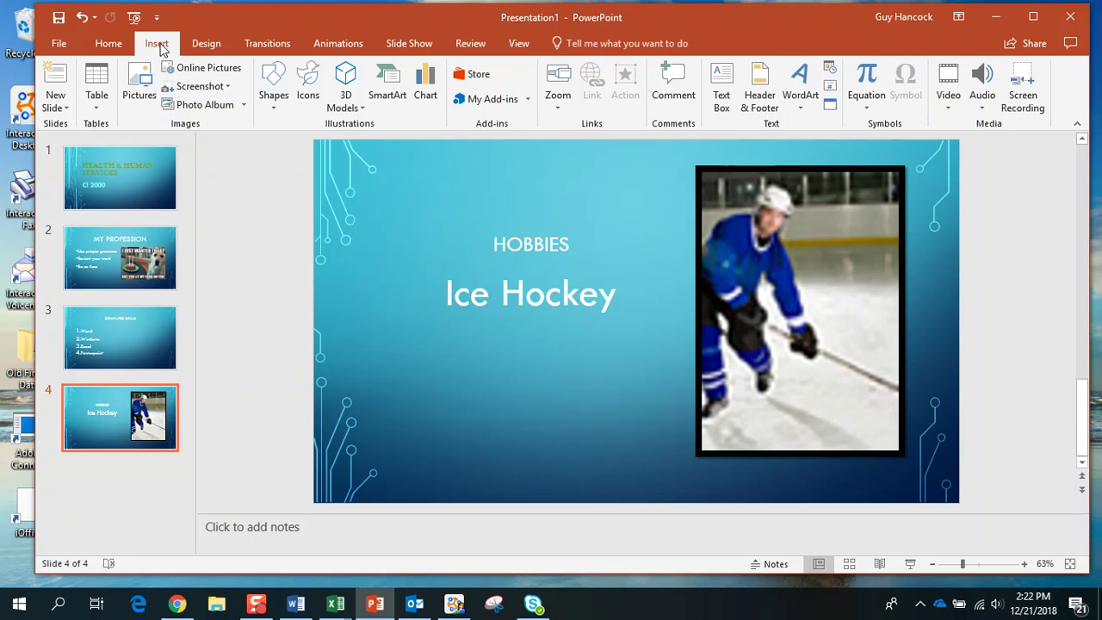
pyautogui.click(759, 102)
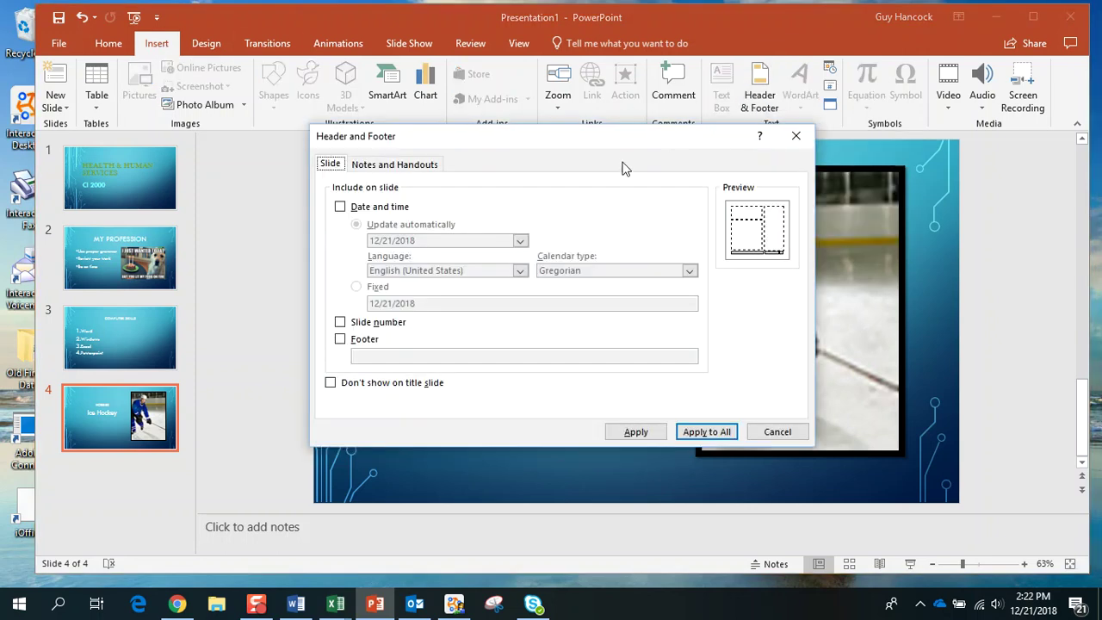
pyautogui.click(330, 168)
pyautogui.click(417, 166)
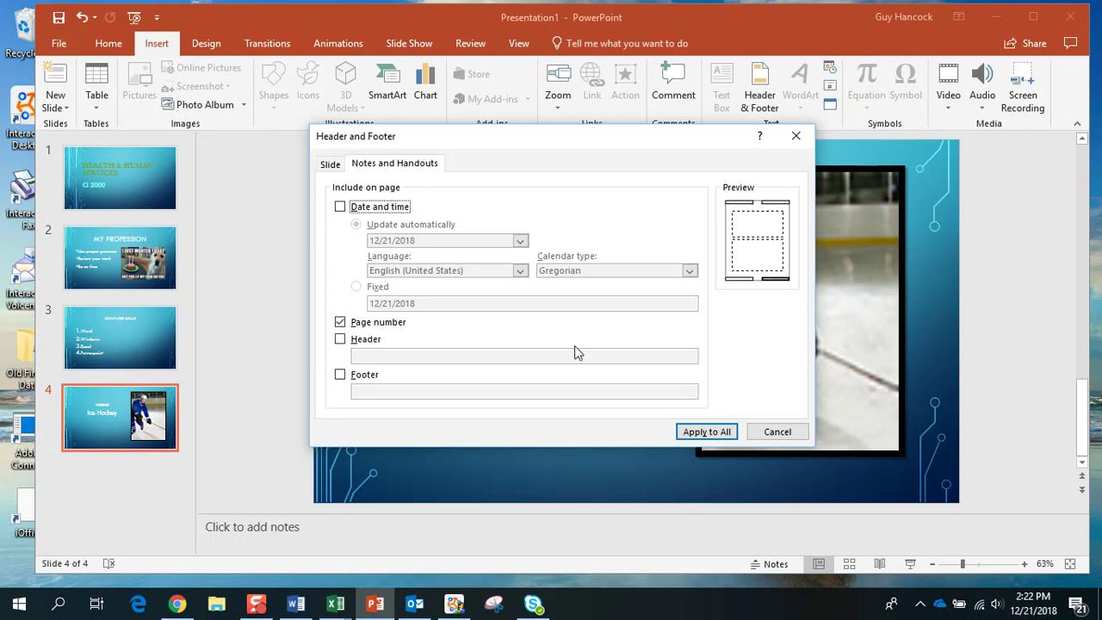
pyautogui.click(331, 165)
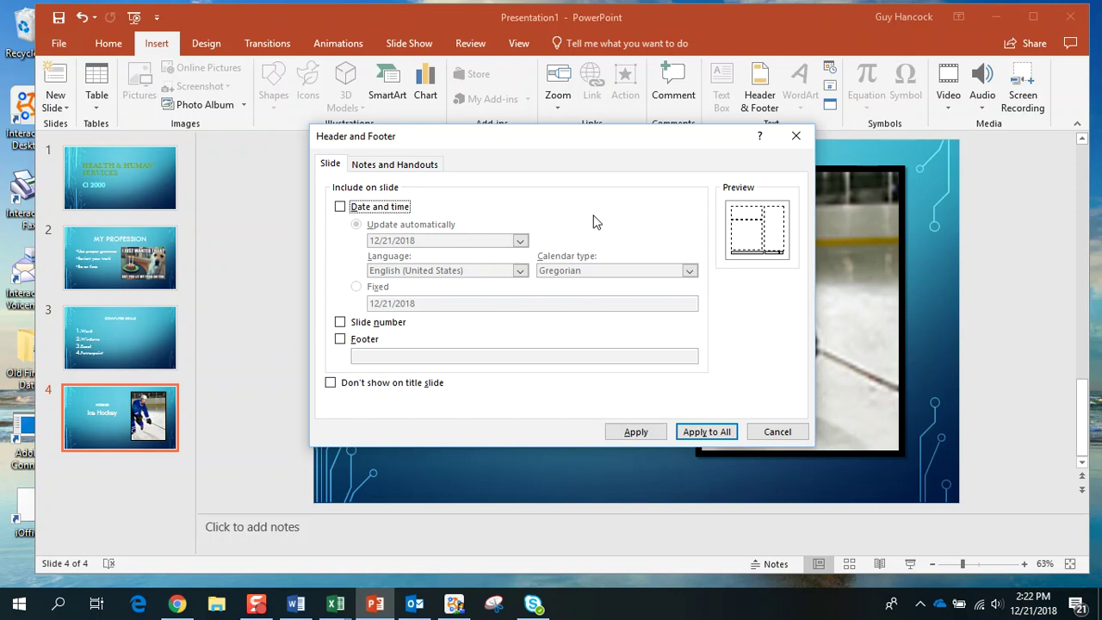
pyautogui.click(341, 339)
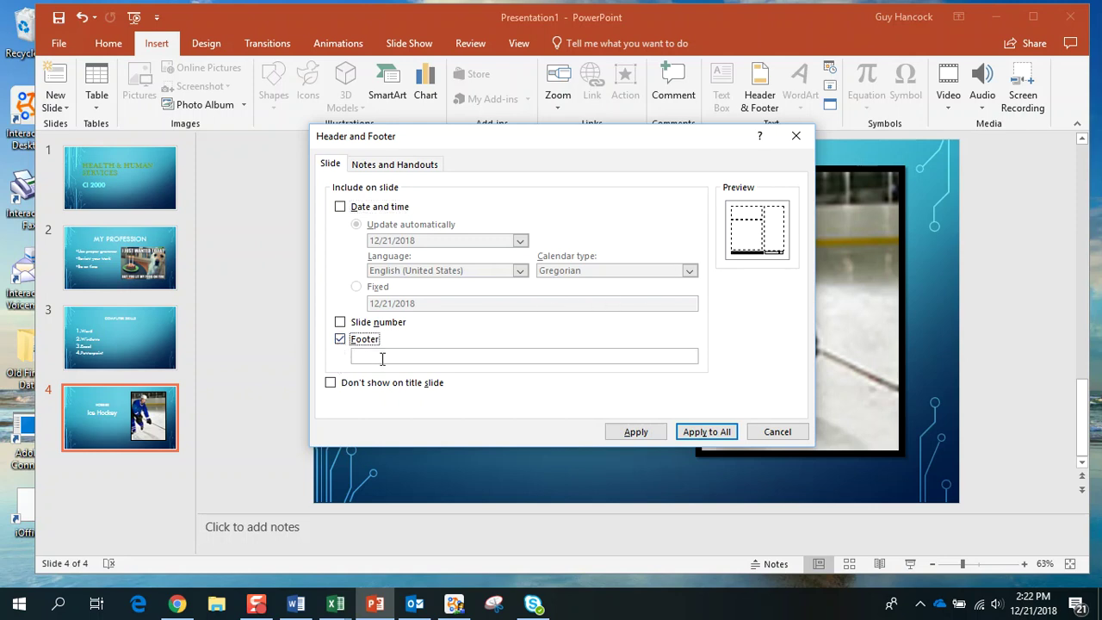
pyautogui.click(385, 353)
pyautogui.write('Guy Hancock Week ')
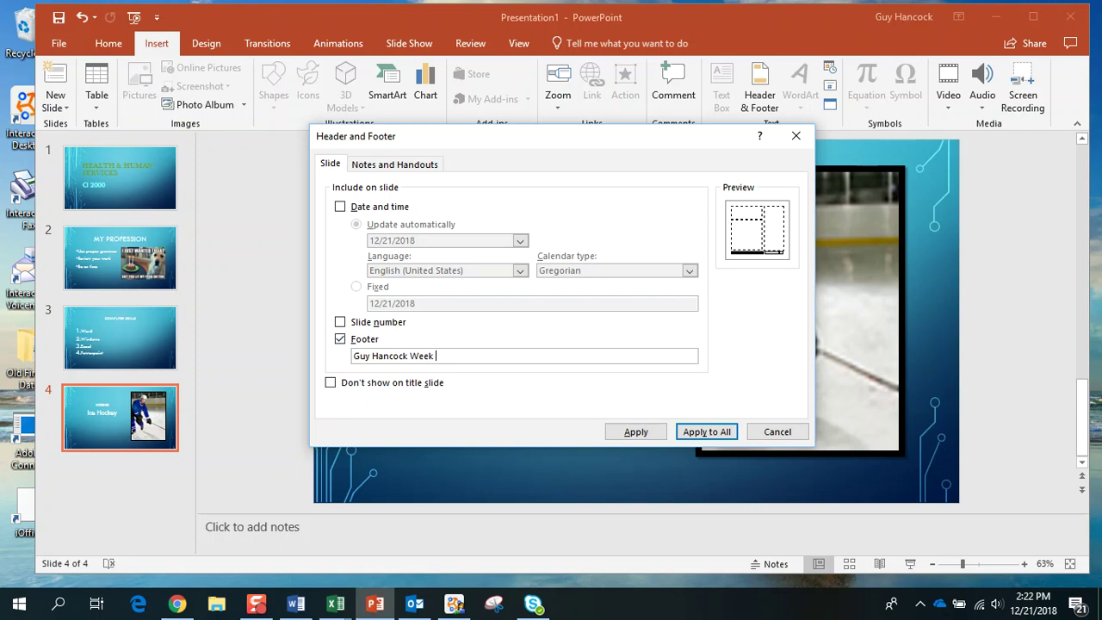
pyautogui.write('3')
pyautogui.click(707, 432)
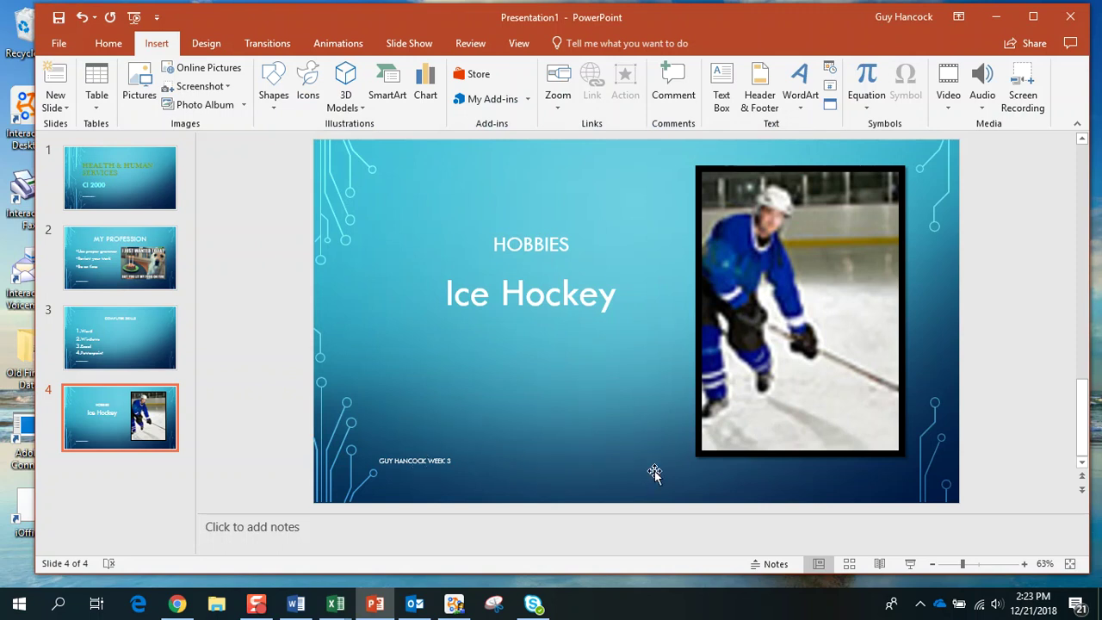
# Check the footer on slides 3, 2 and 1, and view all slides in Slide Sorter view.
pyautogui.click(136, 363)
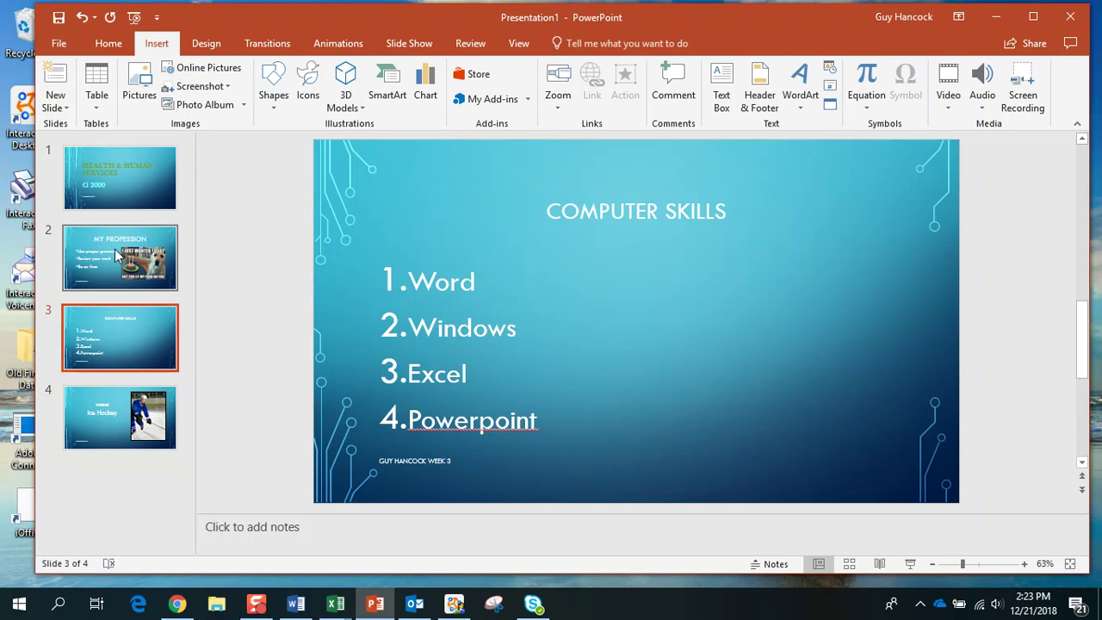
pyautogui.click(117, 254)
pyautogui.click(115, 185)
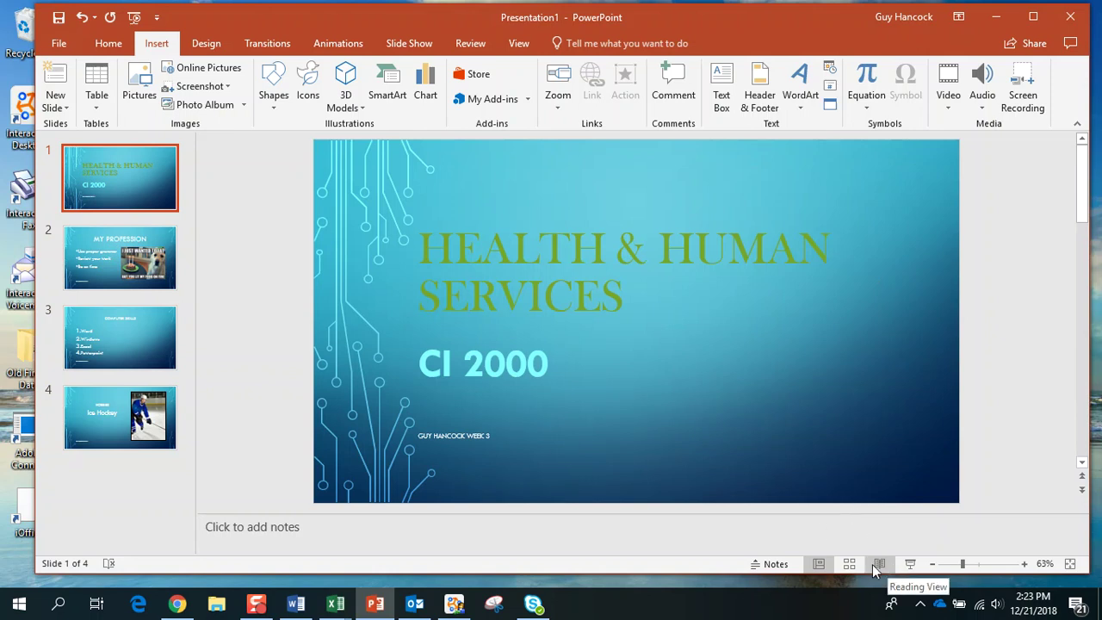
pyautogui.click(850, 564)
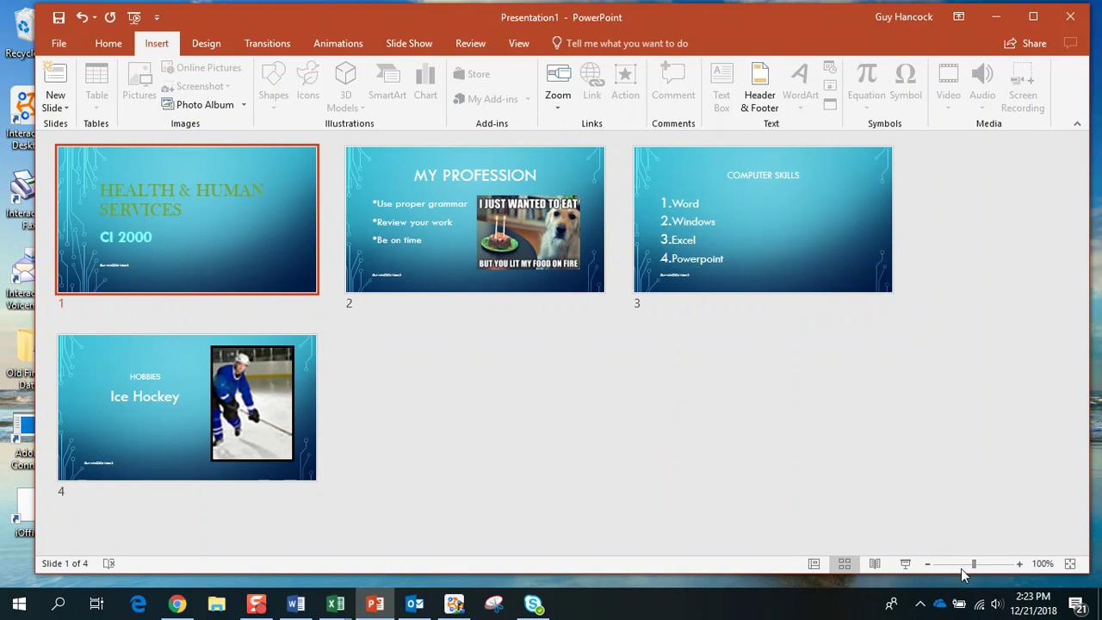
# Apply the Wipe transition to the title slide and preview it in Slide Sorter view.
pyautogui.moveTo(974, 564)
pyautogui.mouseDown()
pyautogui.moveTo(950, 564)
pyautogui.moveTo(963, 565)
pyautogui.mouseUp()
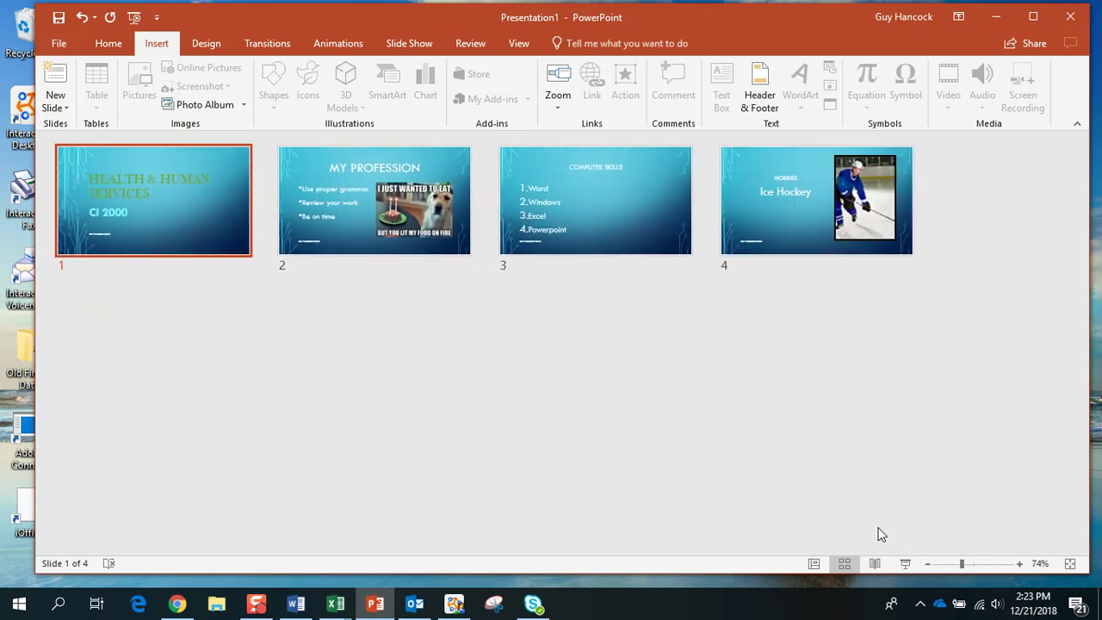
pyautogui.moveTo(555, 199); pyautogui.dragTo(588, 228)
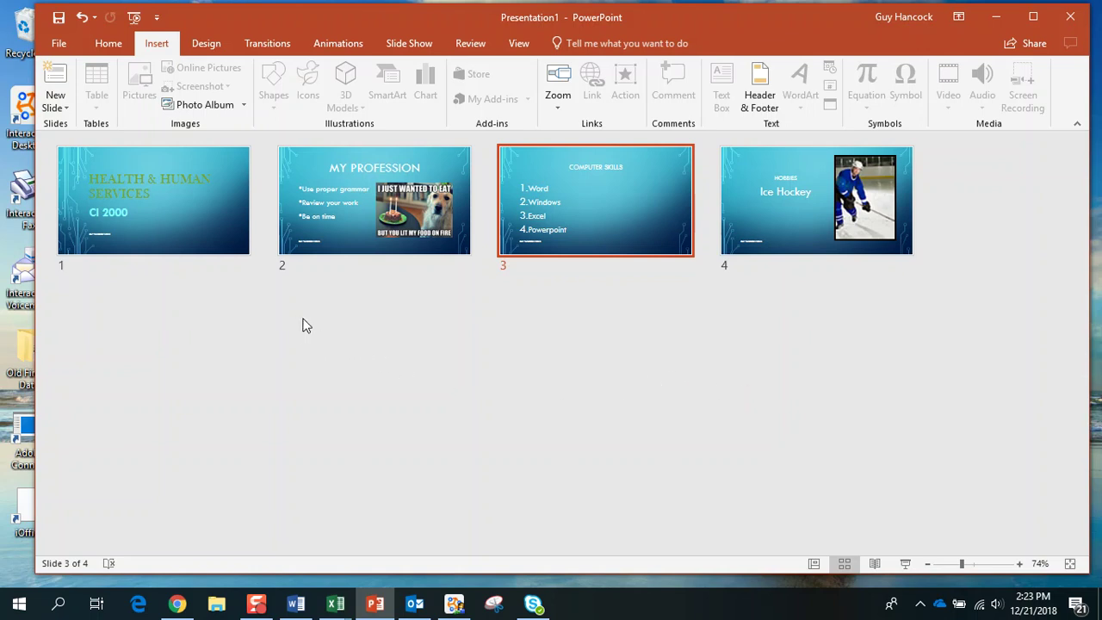
pyautogui.click(239, 251)
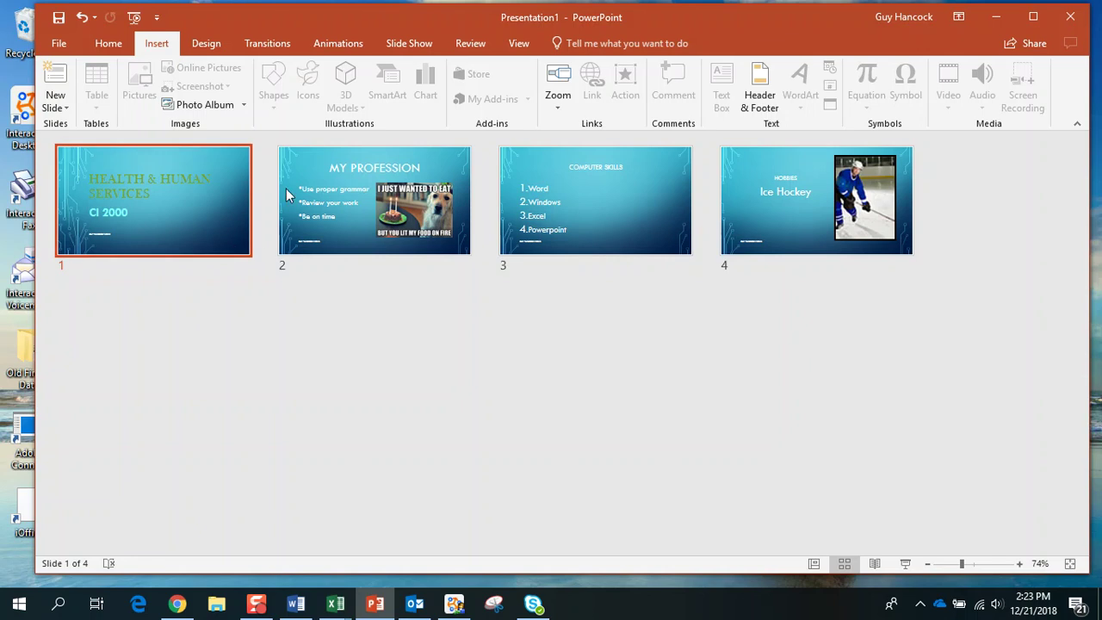
pyautogui.click(270, 45)
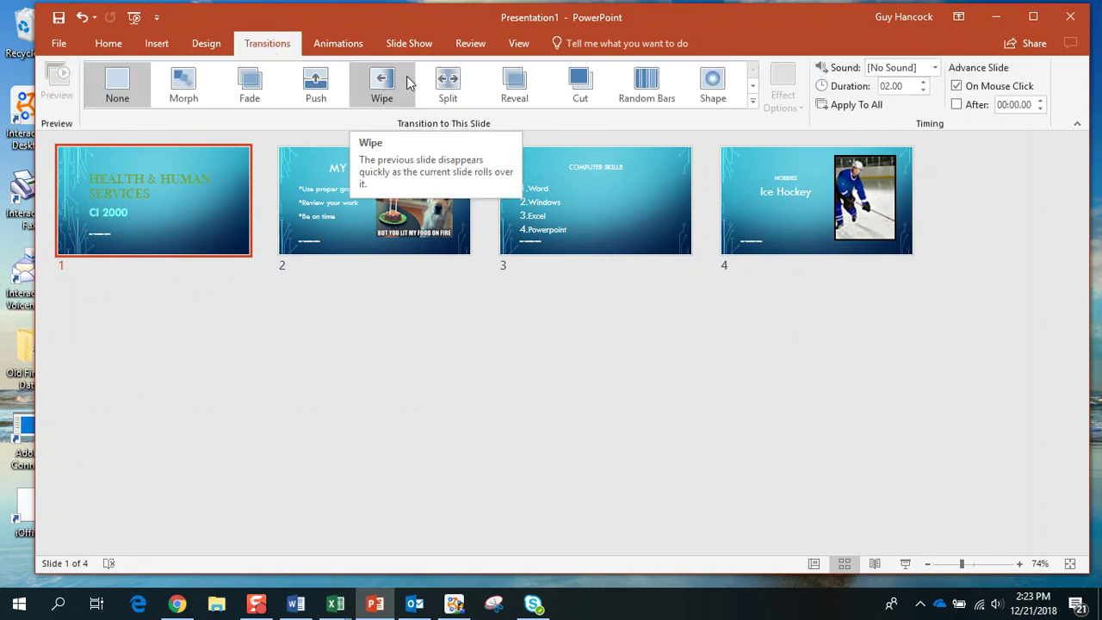
pyautogui.click(362, 89)
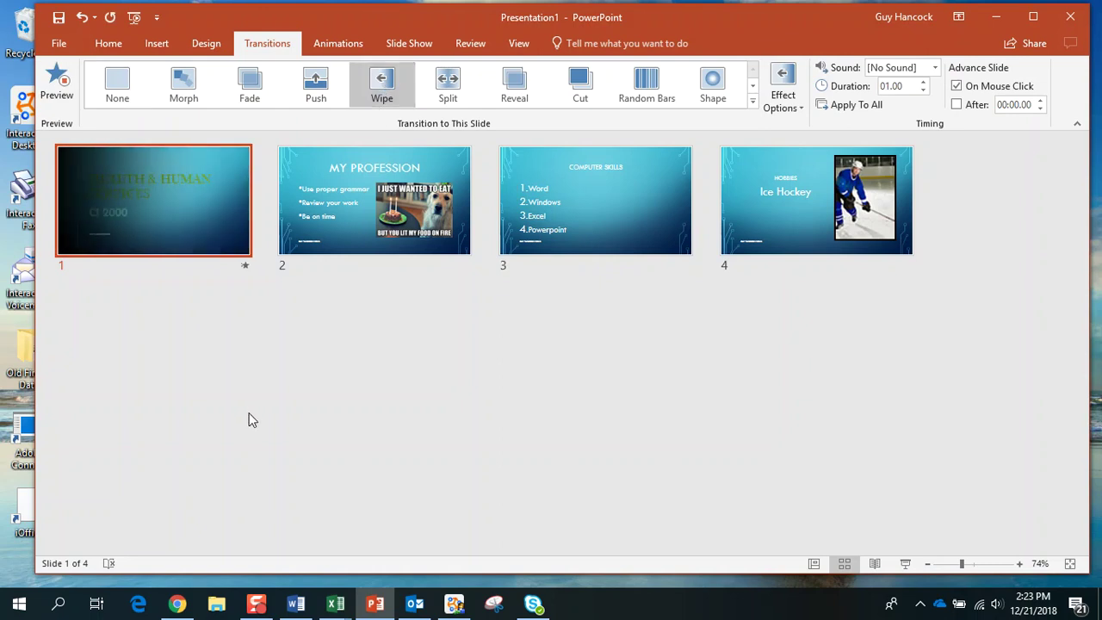
pyautogui.click(246, 267)
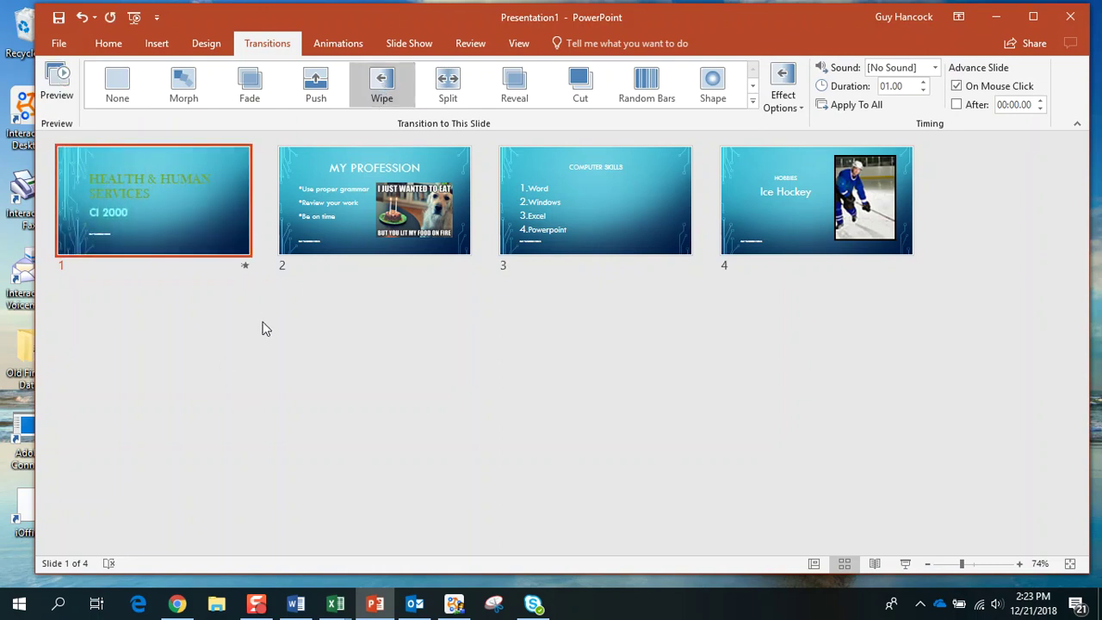
pyautogui.click(246, 267)
# Start the slide show from the beginning, advance to slide 4, and go back to the "MY PROFESSION" slide.
pyautogui.click(409, 47)
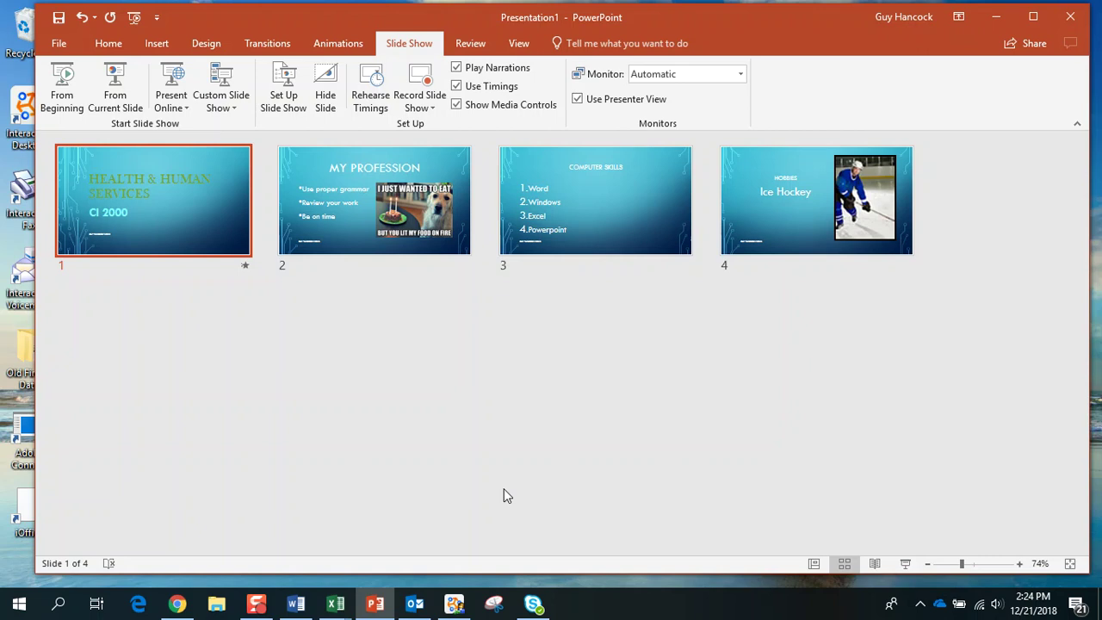
pyautogui.click(64, 77)
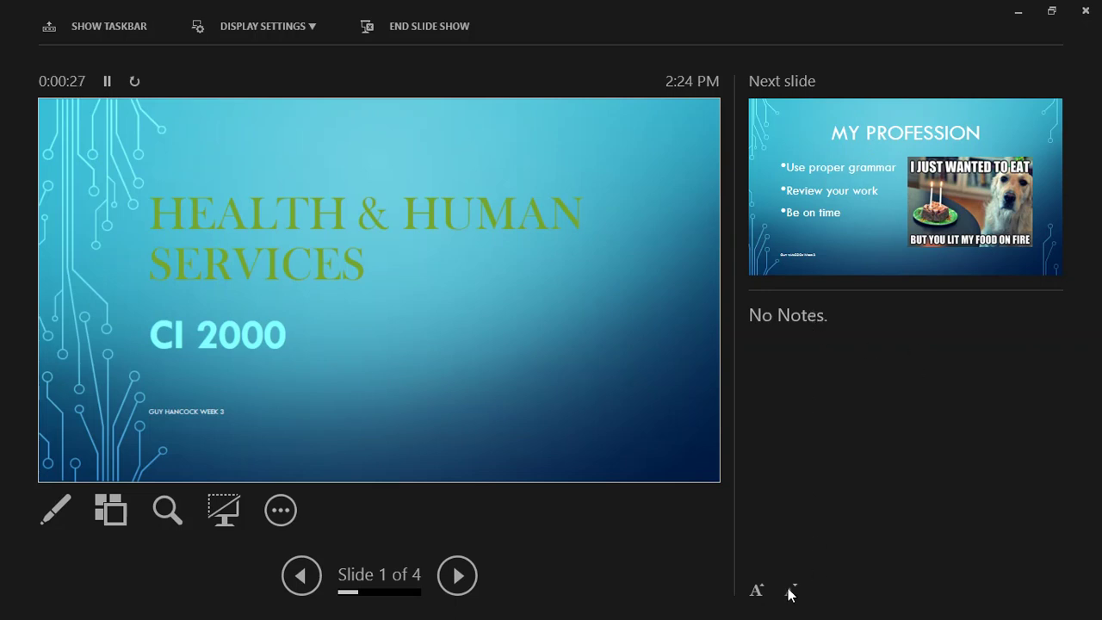
pyautogui.doubleClick(460, 577)
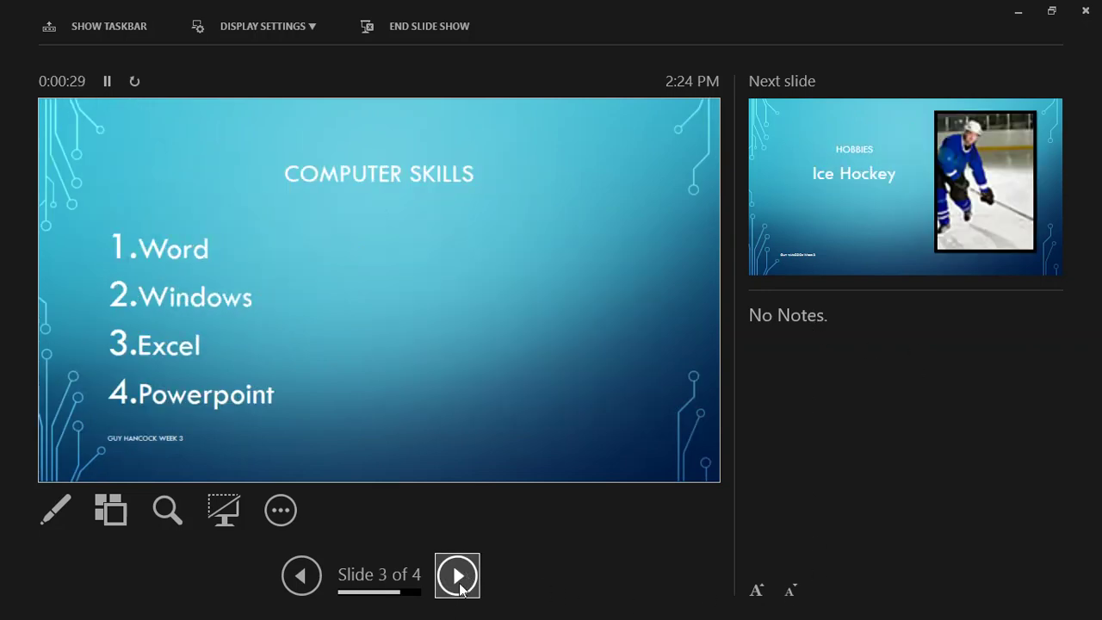
pyautogui.click(464, 577)
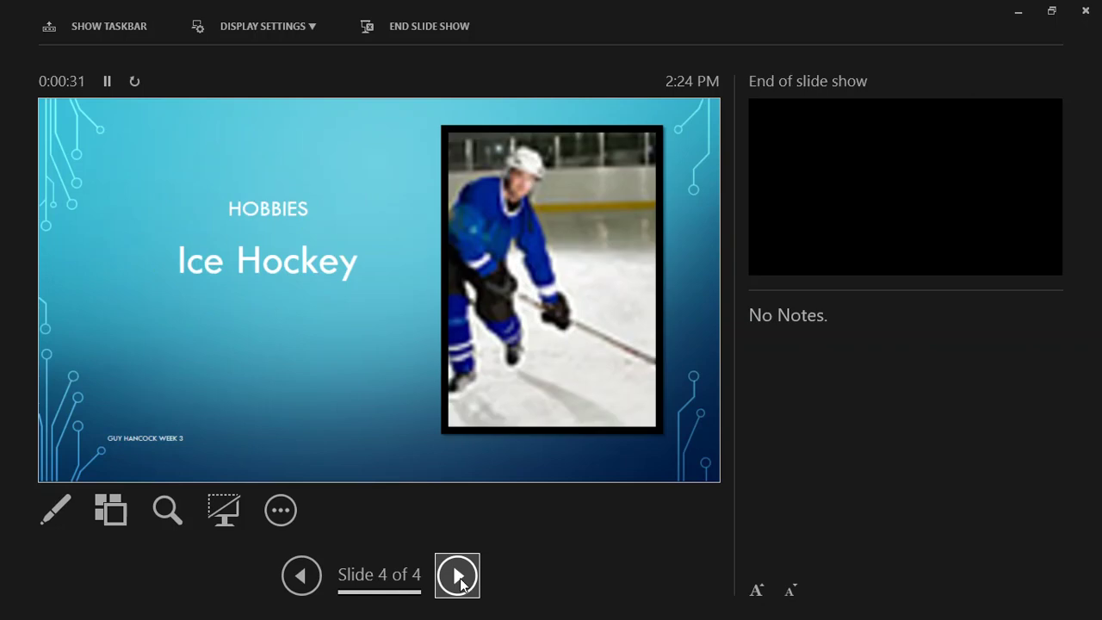
pyautogui.click(300, 576)
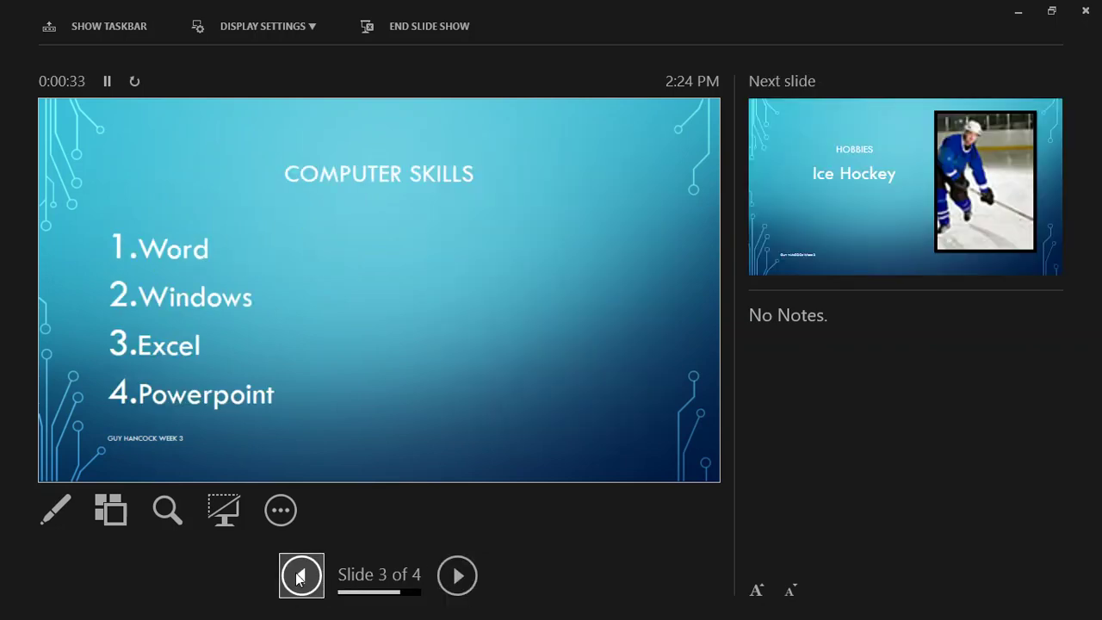
pyautogui.click(301, 576)
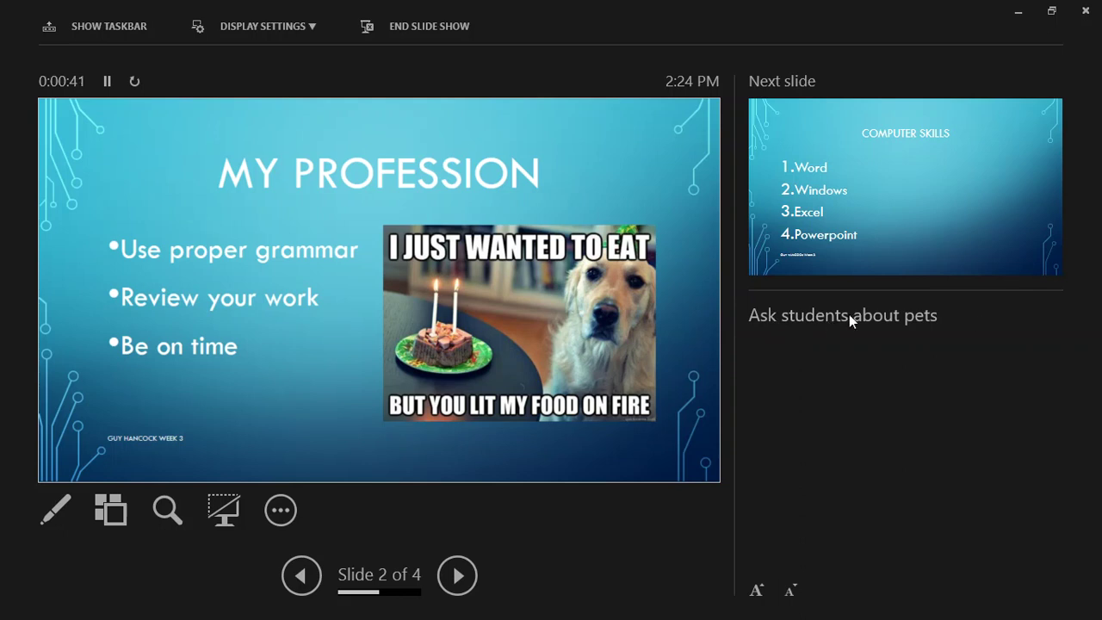
# Enlarge the speaker notes text by three increments in Presenter View.
pyautogui.click(758, 590)
pyautogui.click(758, 591)
pyautogui.click(758, 591)
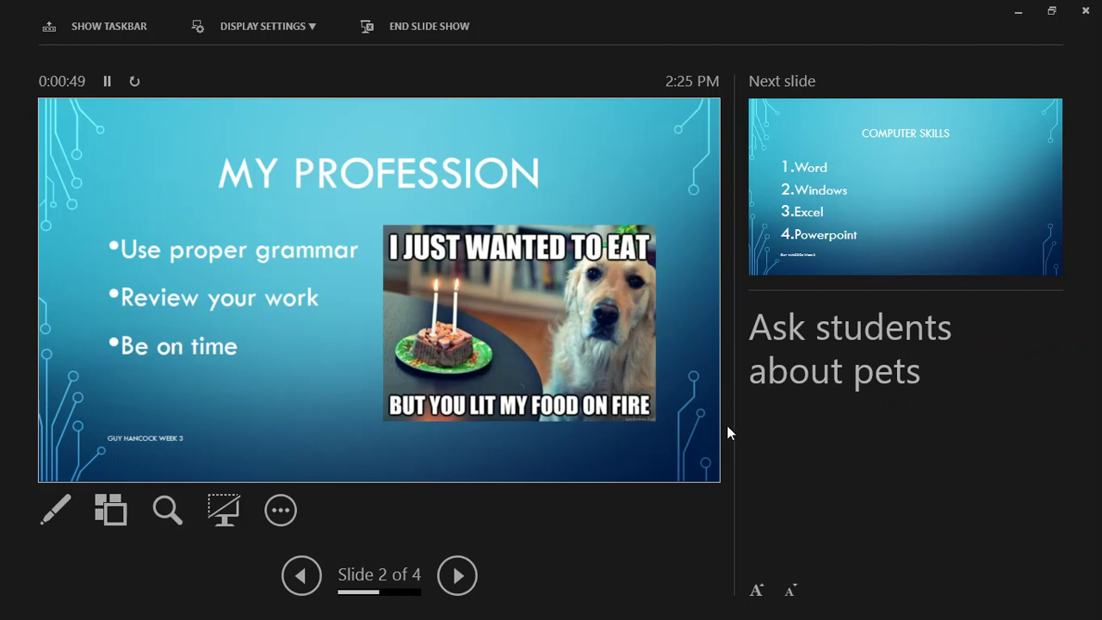
# Circle the dog's face in the slide 2 picture freehand with the Pen tool.
pyautogui.click(48, 520)
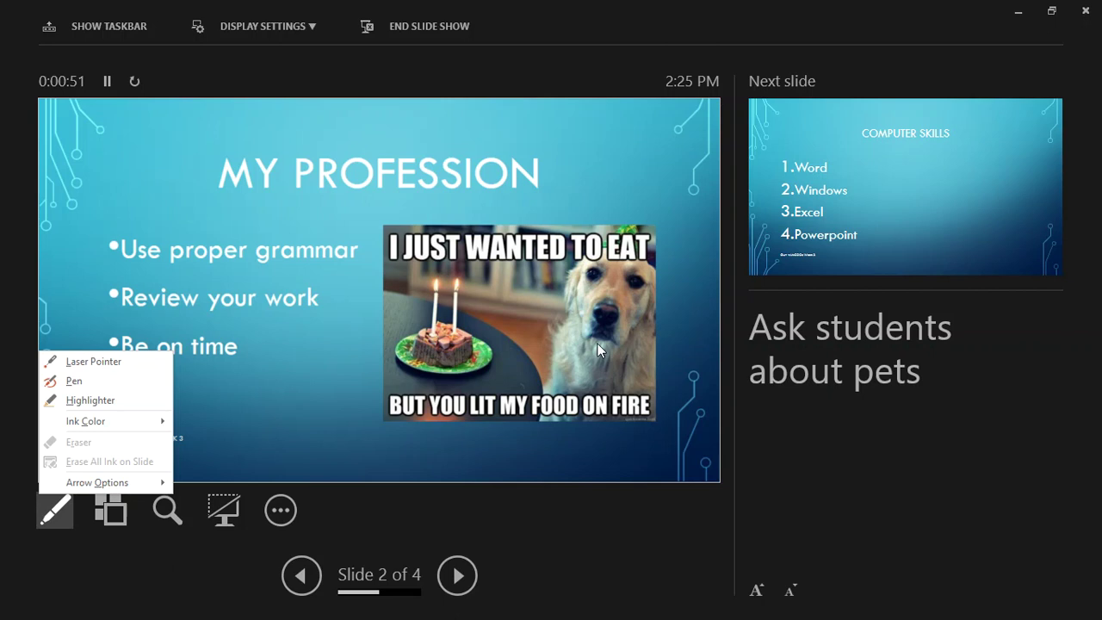
pyautogui.click(614, 310)
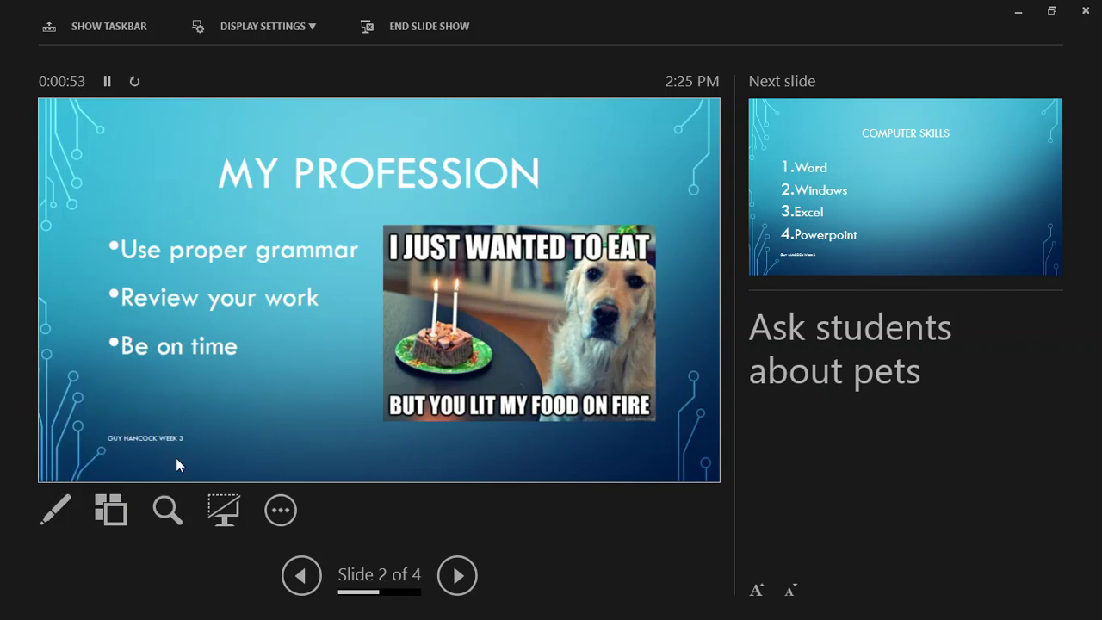
pyautogui.click(52, 510)
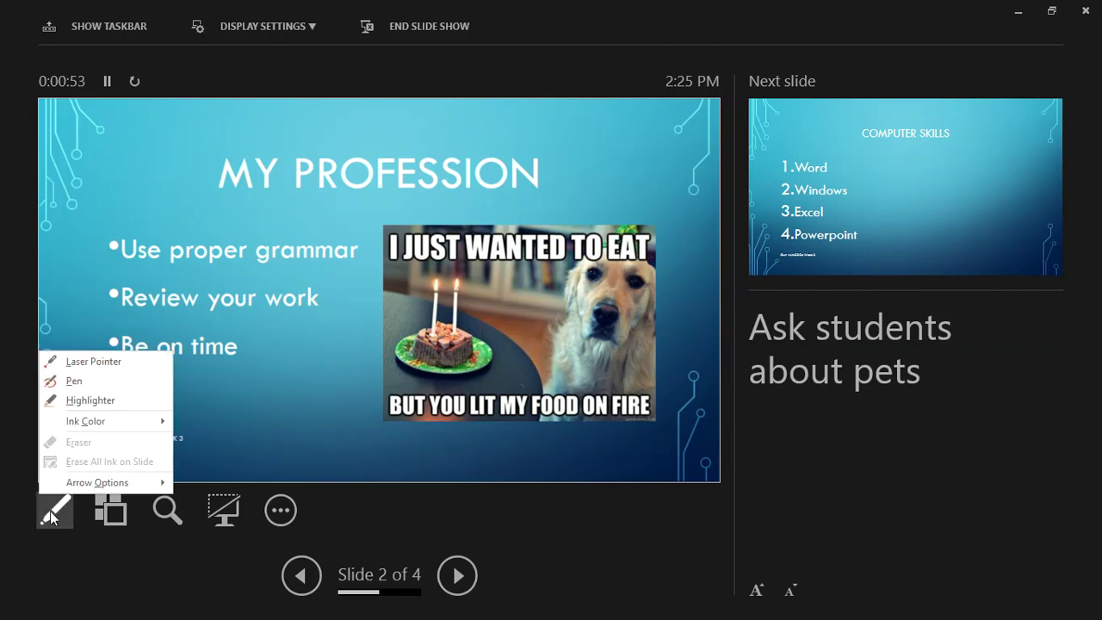
pyautogui.click(79, 381)
pyautogui.moveTo(546, 333)
pyautogui.mouseDown()
pyautogui.moveTo(594, 365)
pyautogui.moveTo(579, 289)
pyautogui.moveTo(574, 353)
pyautogui.mouseUp()
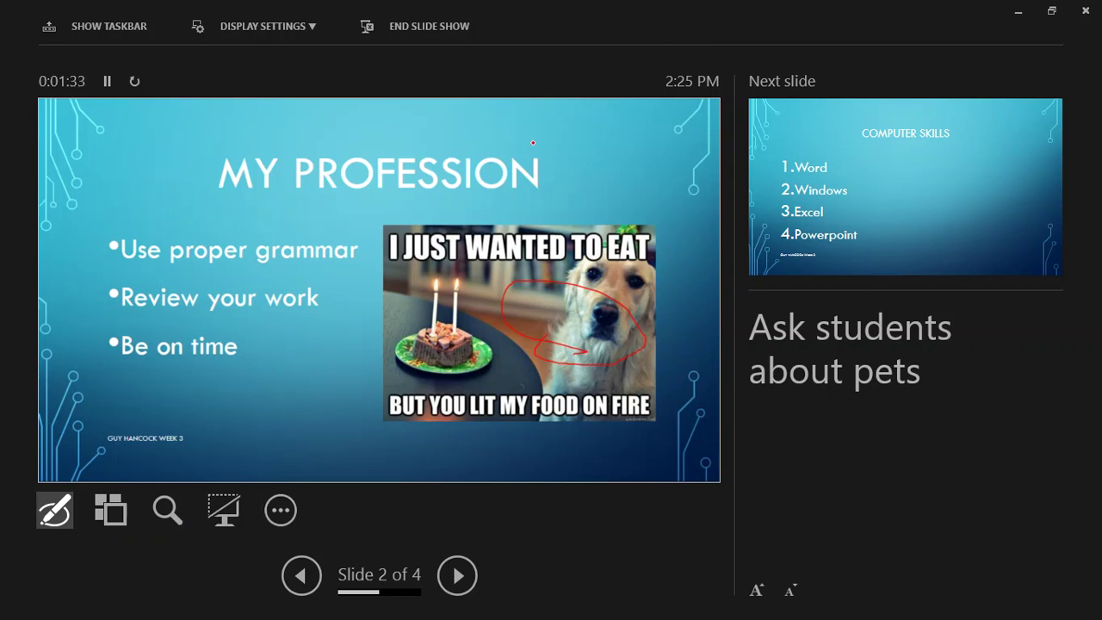
# End the slide show and discard the ink annotations.
pyautogui.click(410, 31)
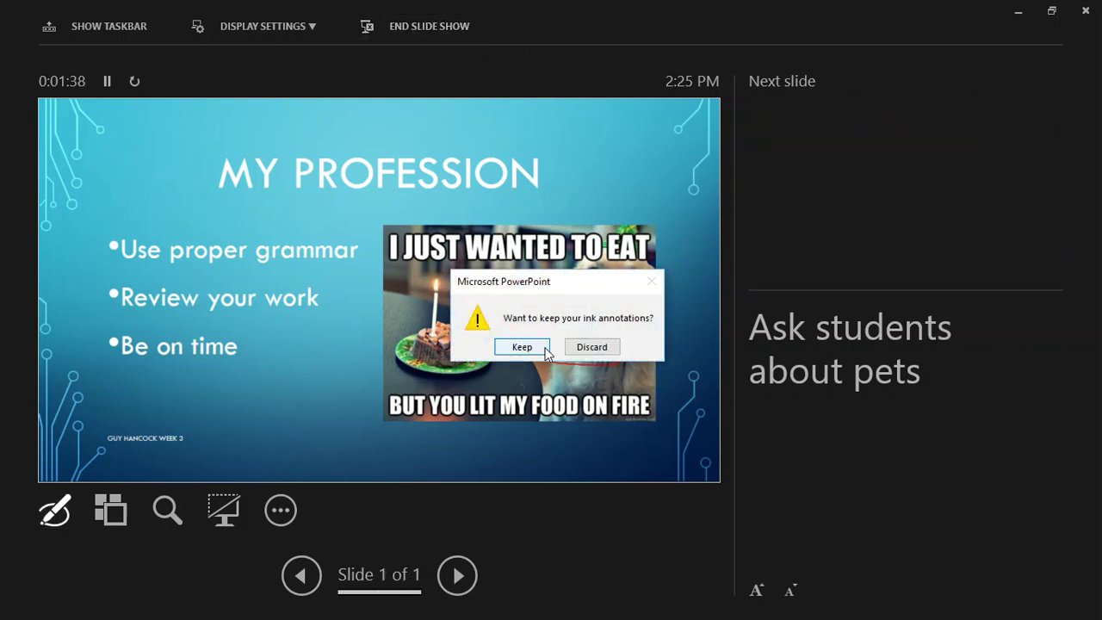
pyautogui.click(592, 347)
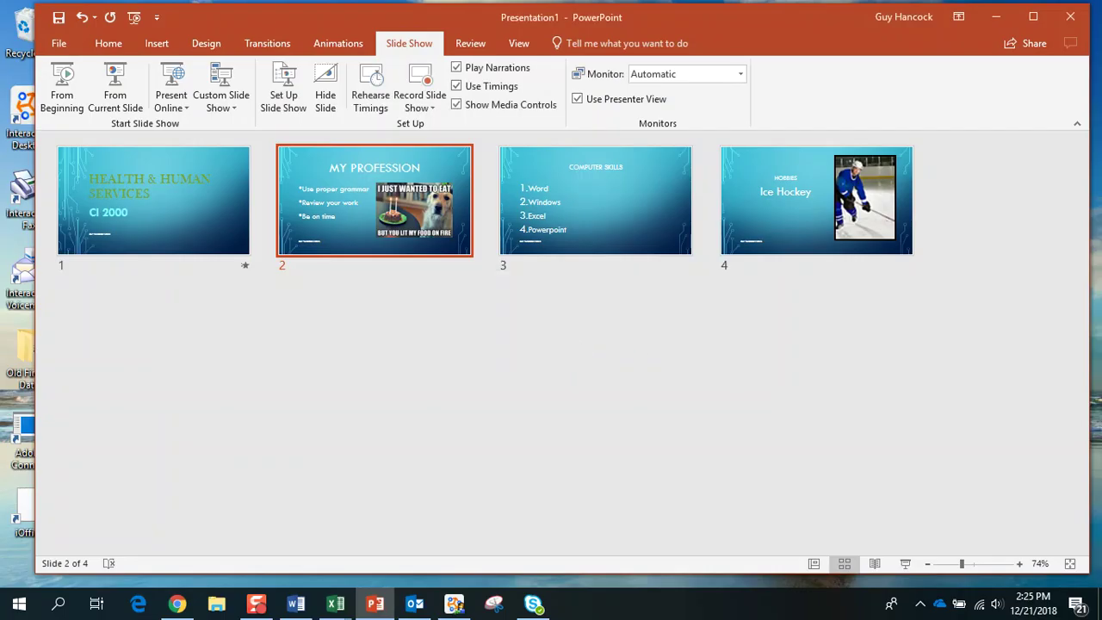